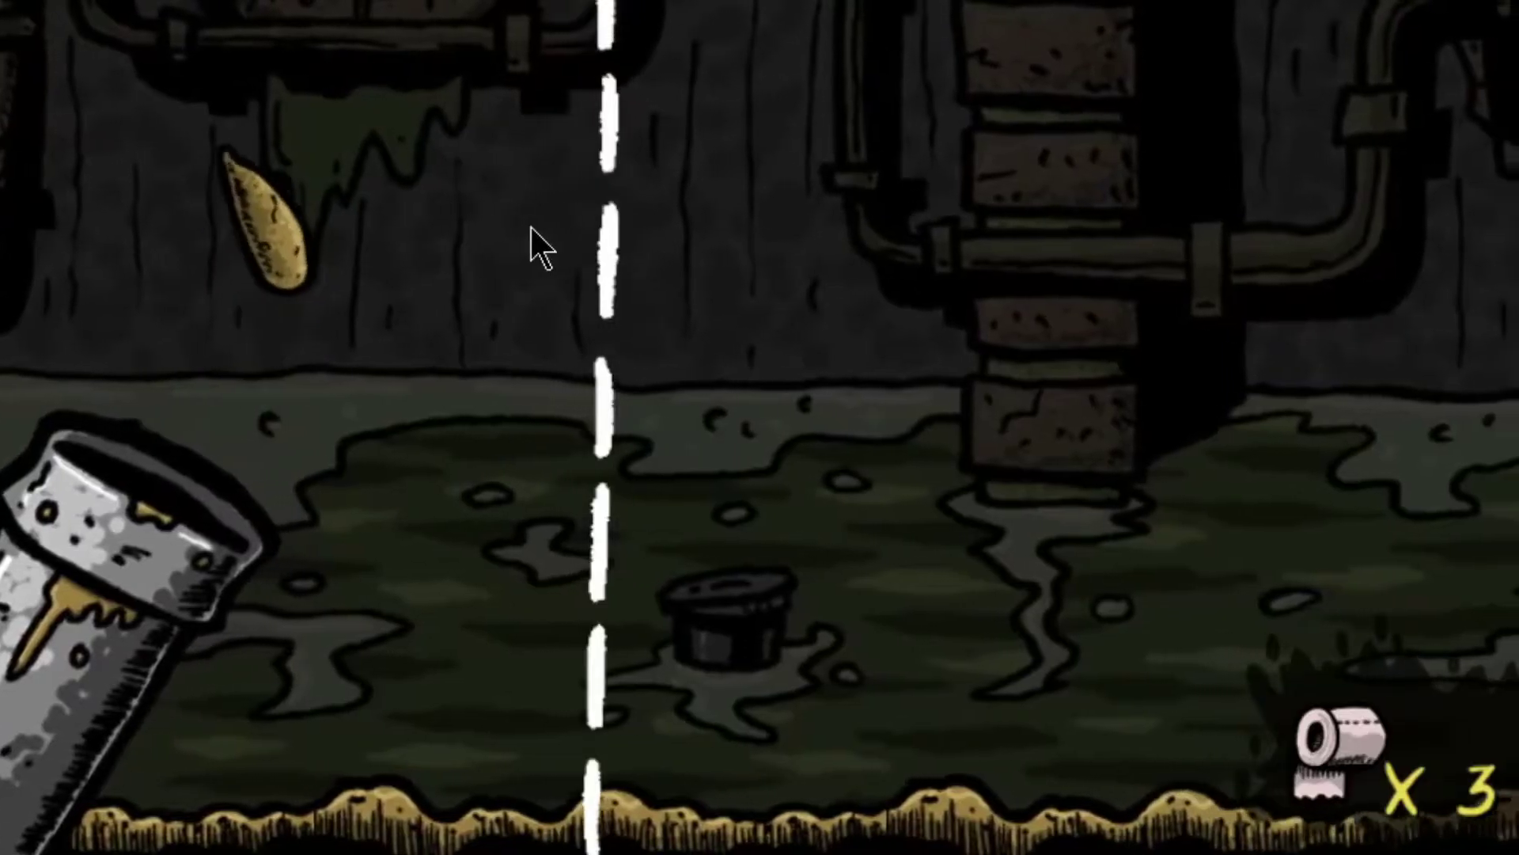
Scale the grid-paper scan to 50% width, making it 1002 × 1326 px.
{"action": "left_click", "coordinate": [687, 468]}
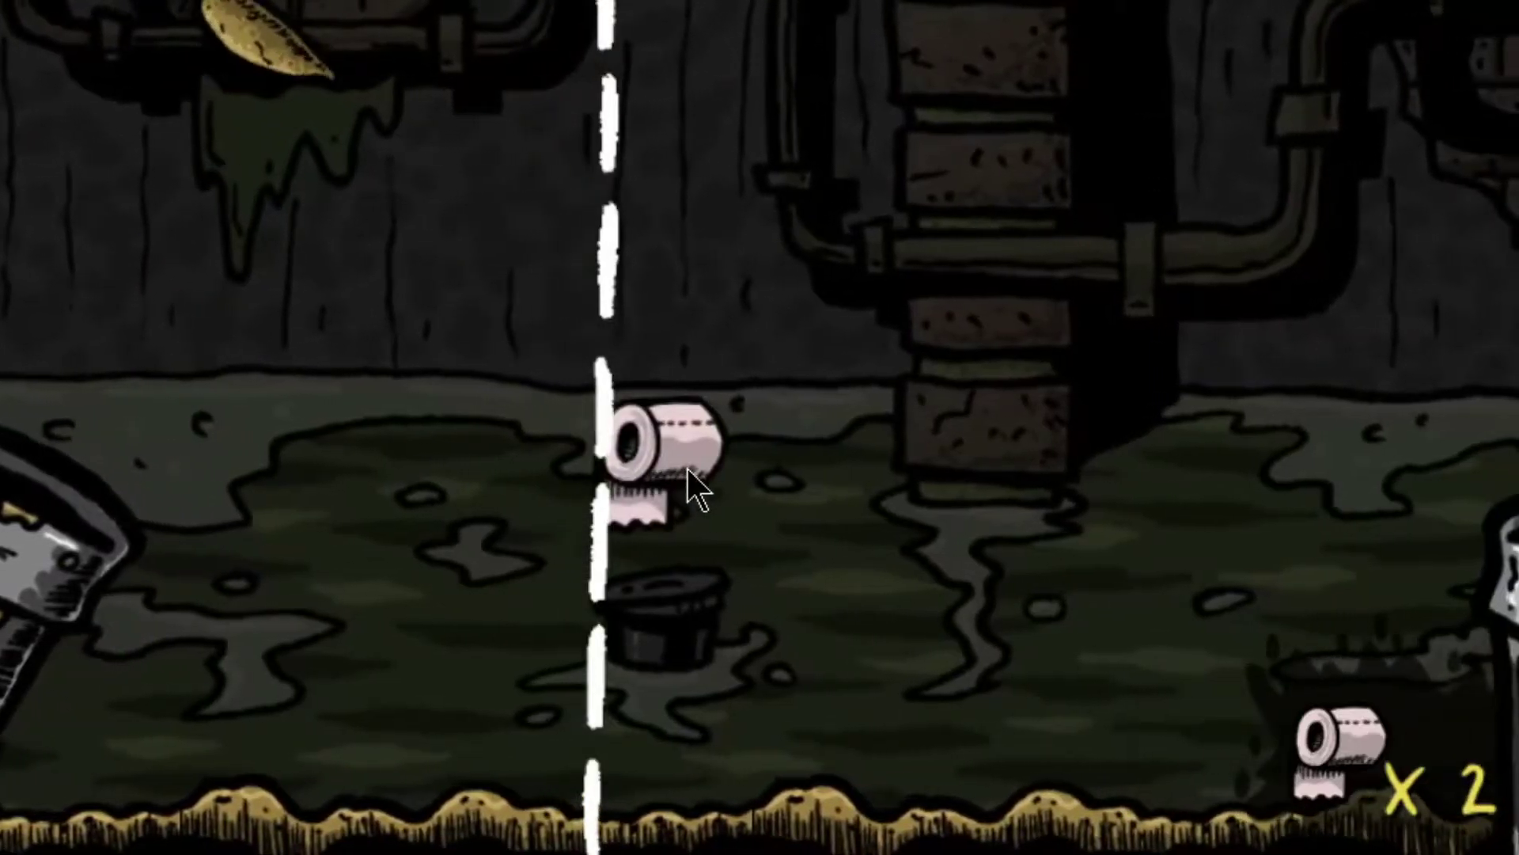
{"action": "left_click", "coordinate": [705, 530]}
{"action": "left_click", "coordinate": [705, 531]}
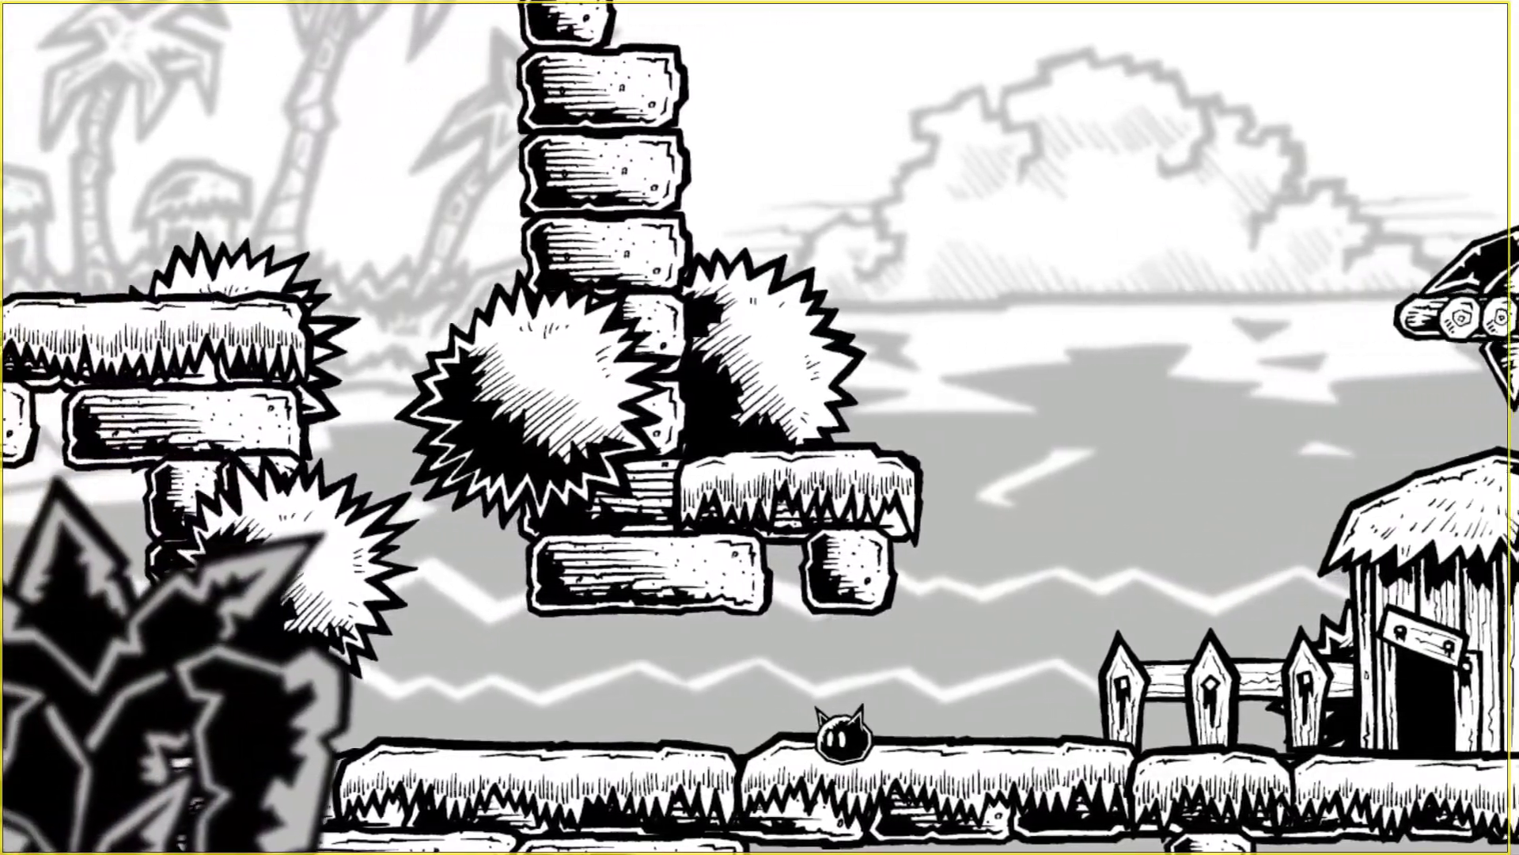
{"action": "key", "text": "Right"}
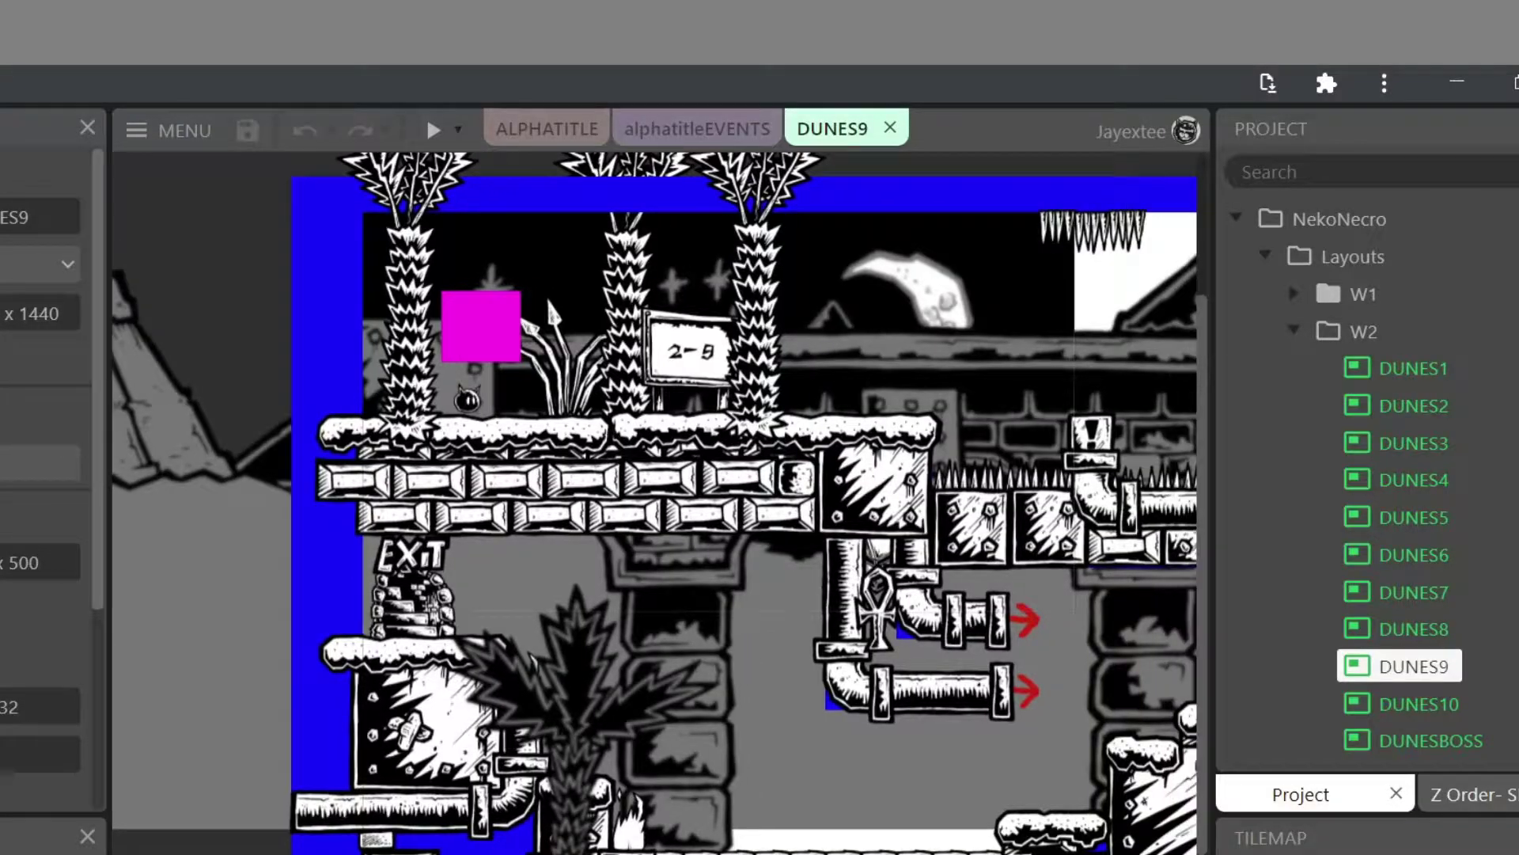
{"action": "scroll", "coordinate": [655, 503], "scroll_direction": "right", "scroll_amount": 5}
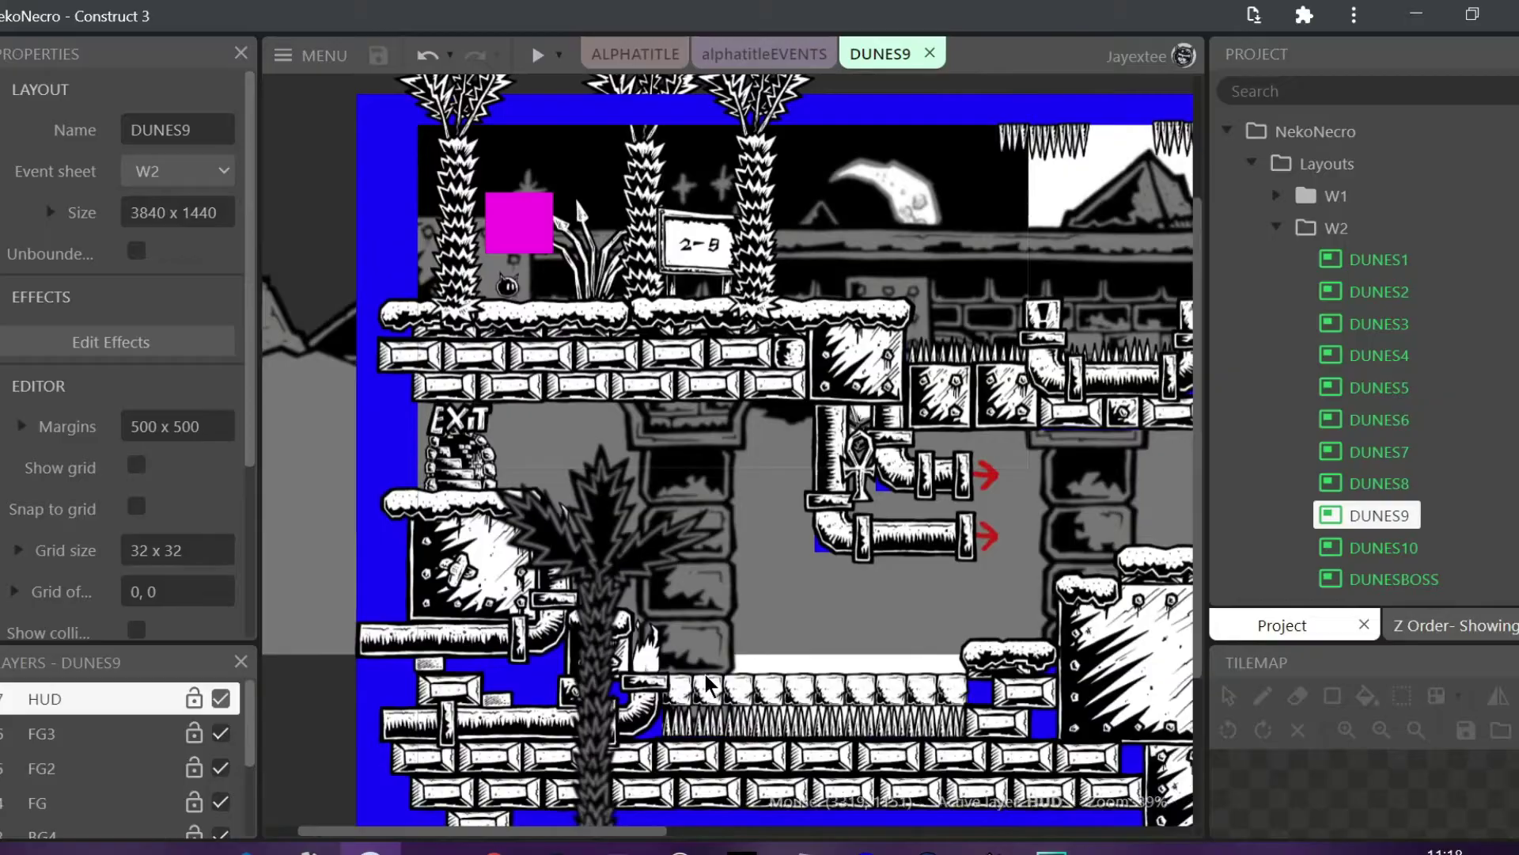
{"action": "scroll", "coordinate": [706, 682], "scroll_direction": "right", "scroll_amount": 15}
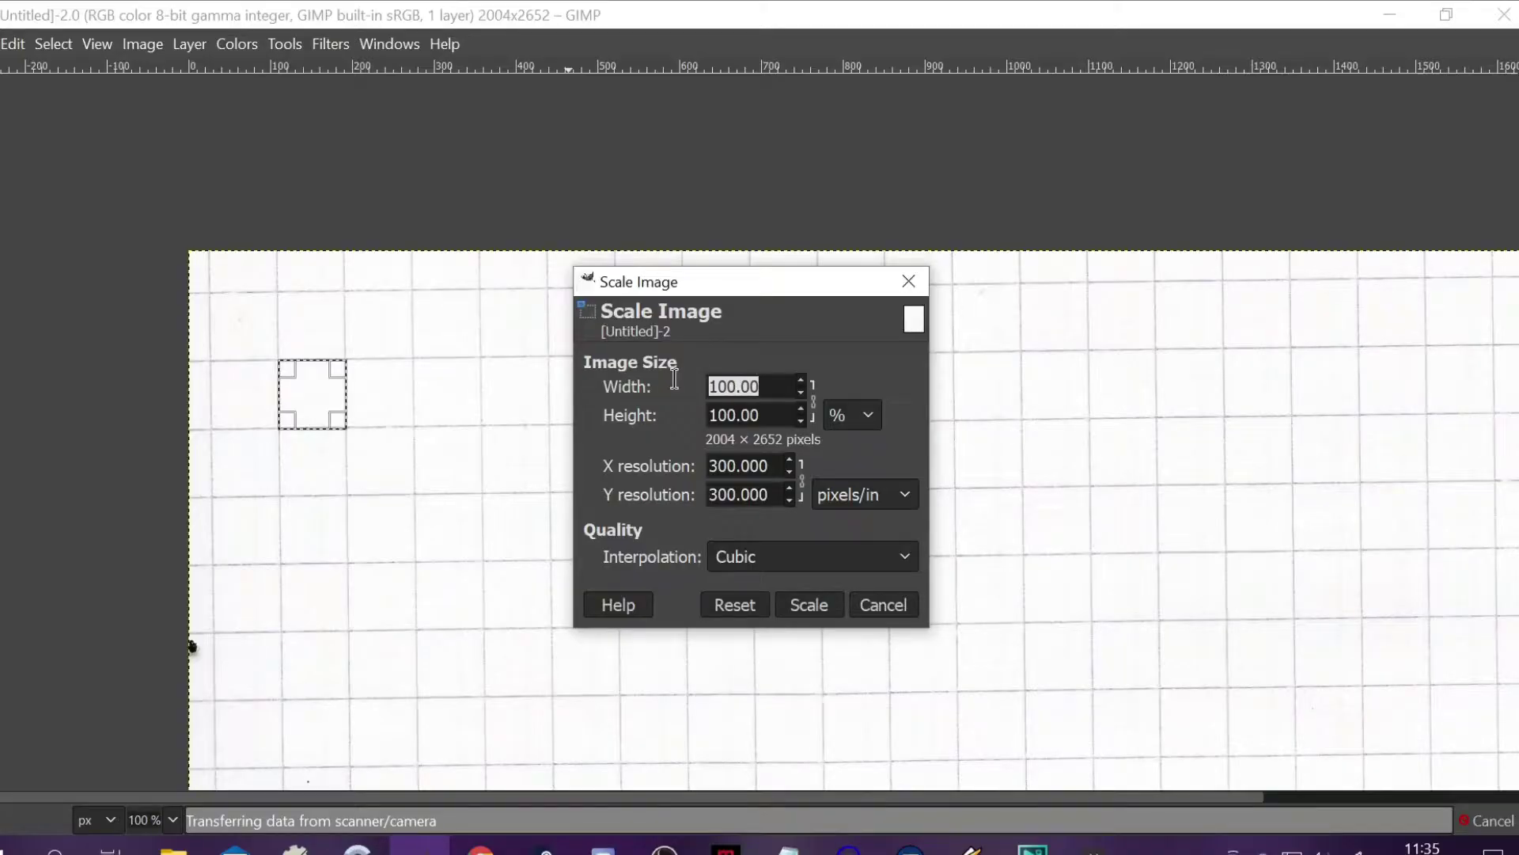
{"action": "type", "text": "0"}
{"action": "key", "text": "Tab"}
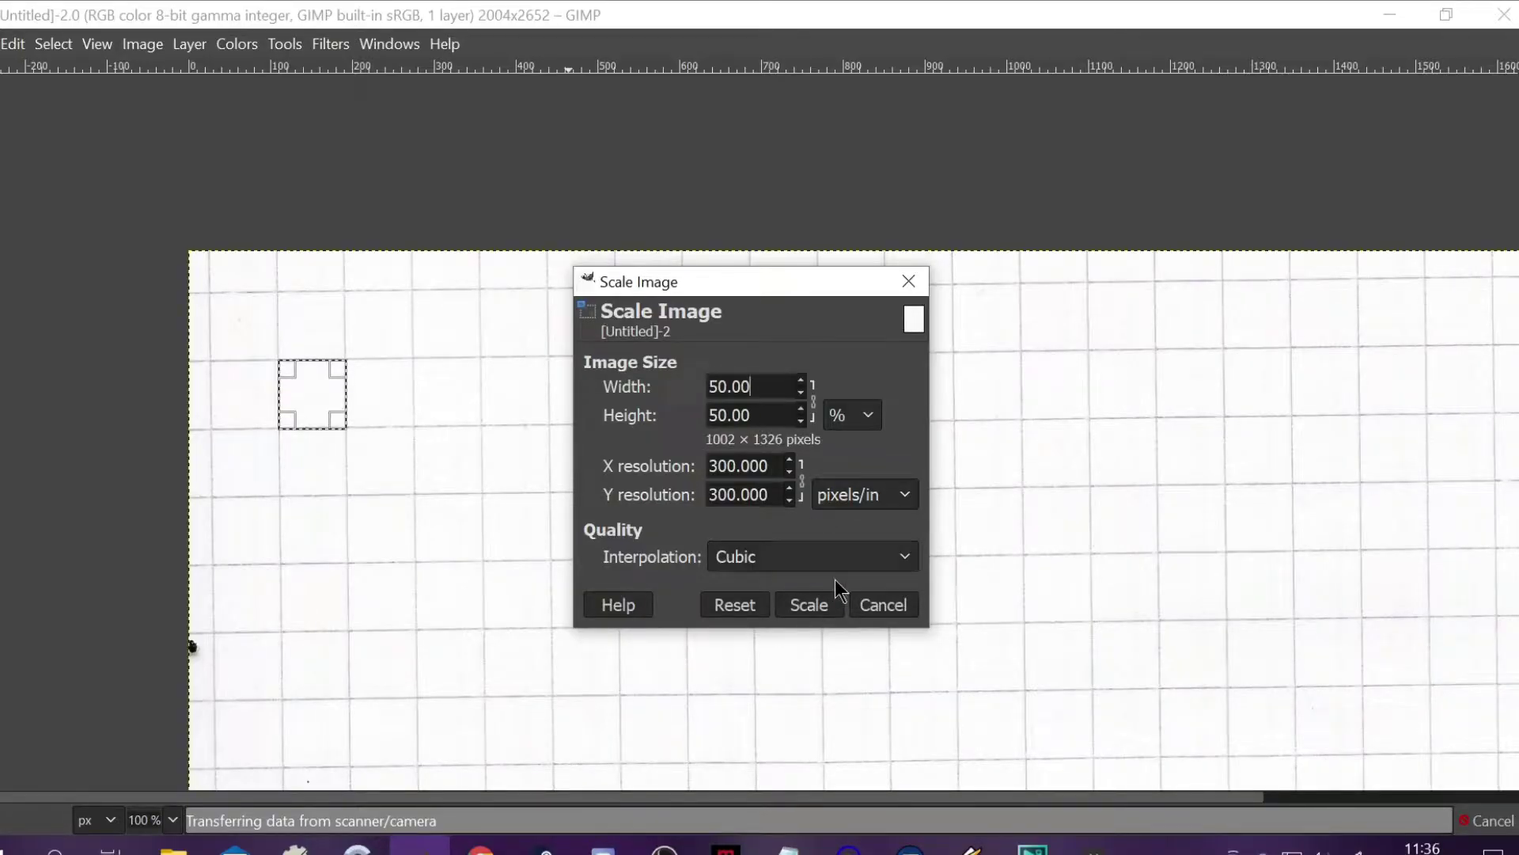
{"action": "left_click", "coordinate": [808, 605]}
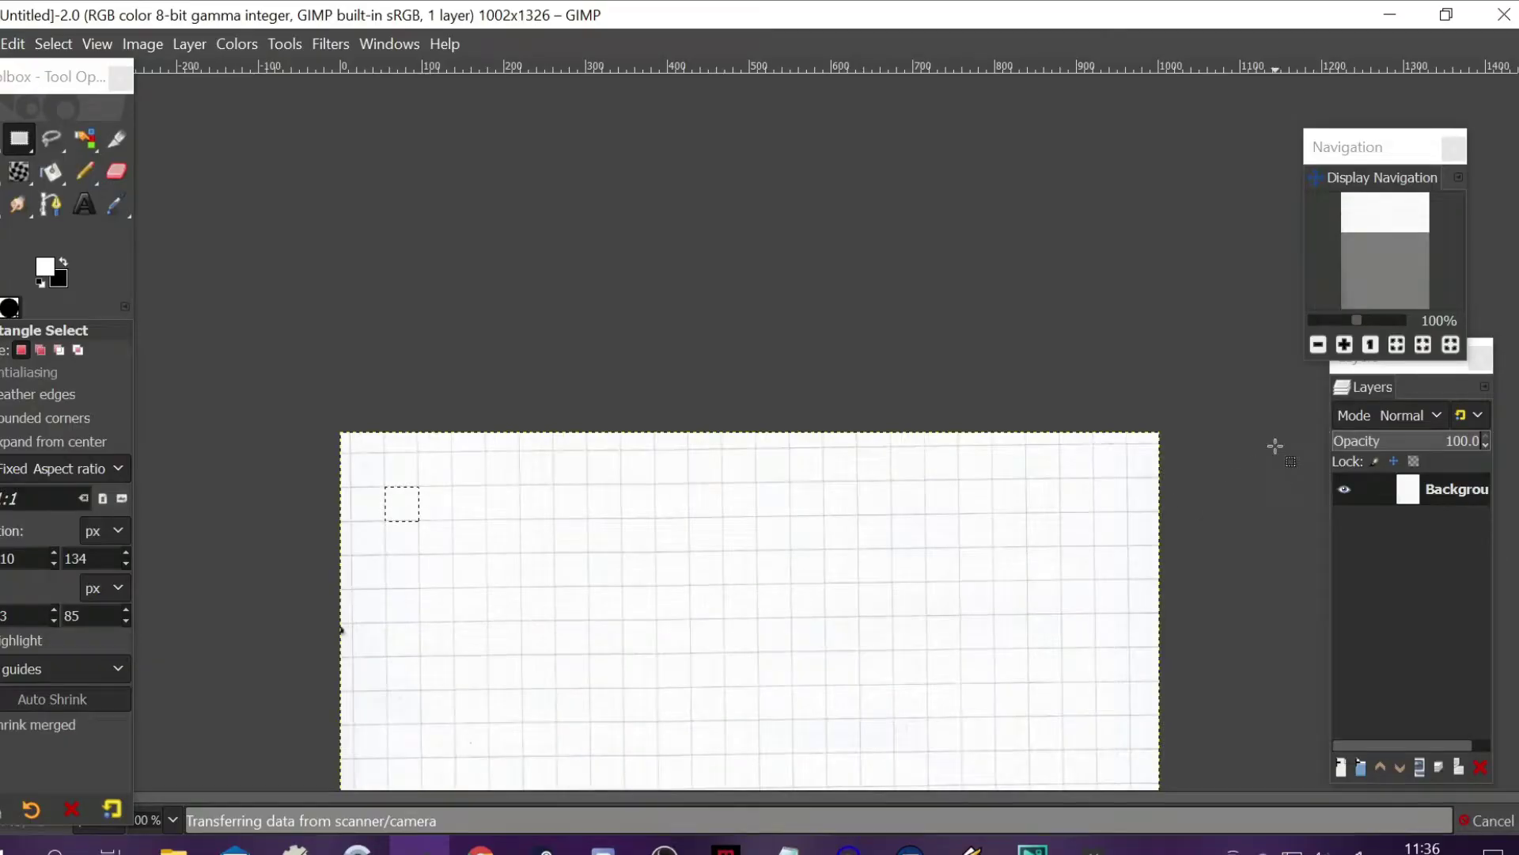
Zoom in to 300% and pan to the image's top-left corner.
{"action": "left_click", "coordinate": [1344, 345]}
{"action": "left_click", "coordinate": [1343, 345]}
{"action": "left_click", "coordinate": [1344, 345]}
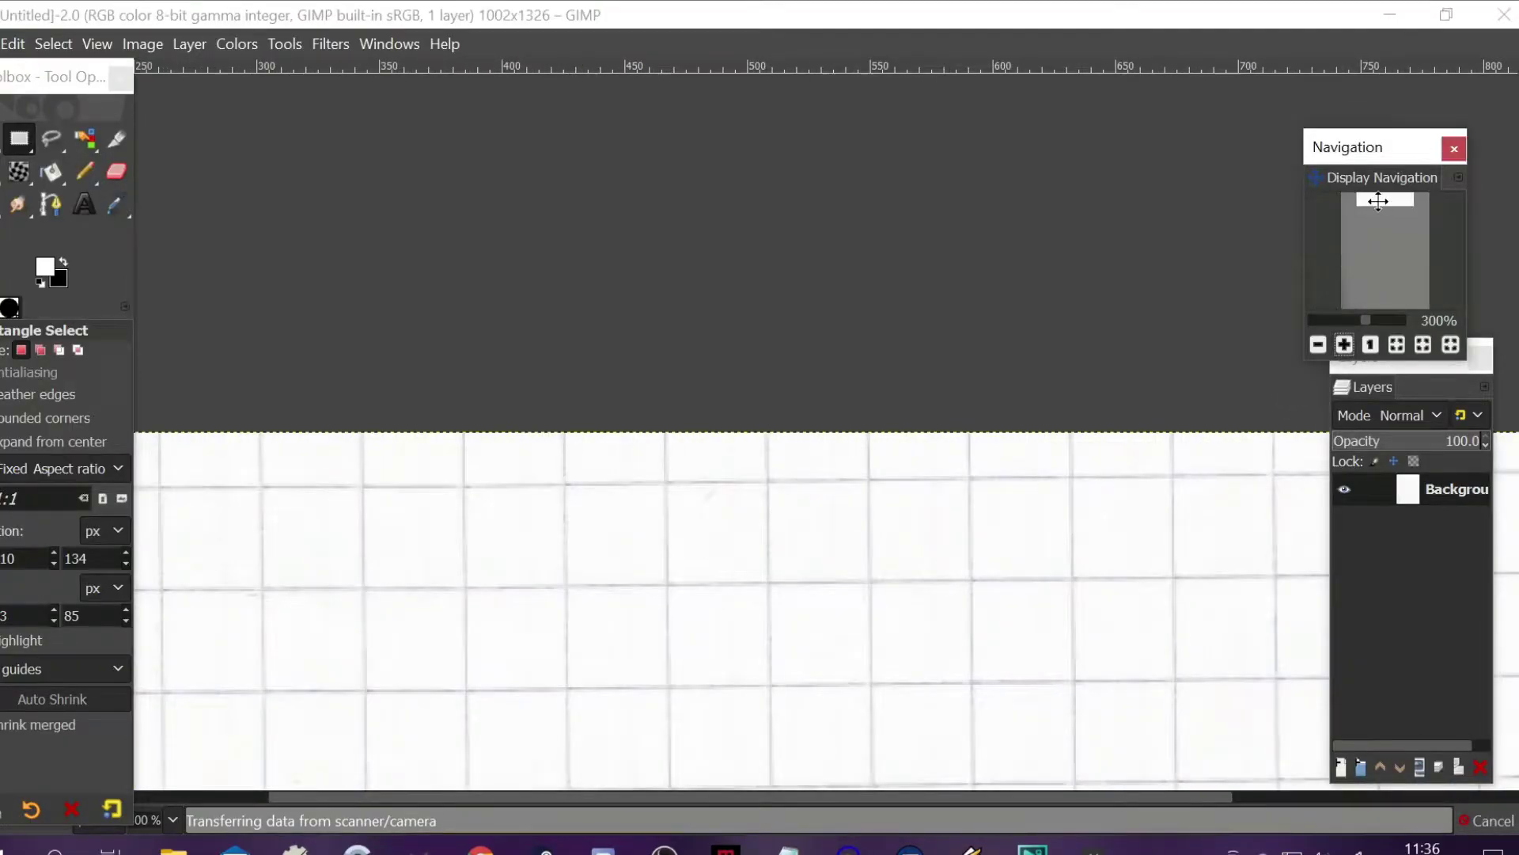
{"action": "left_click_drag", "start_coordinate": [1377, 238], "coordinate": [1349, 199]}
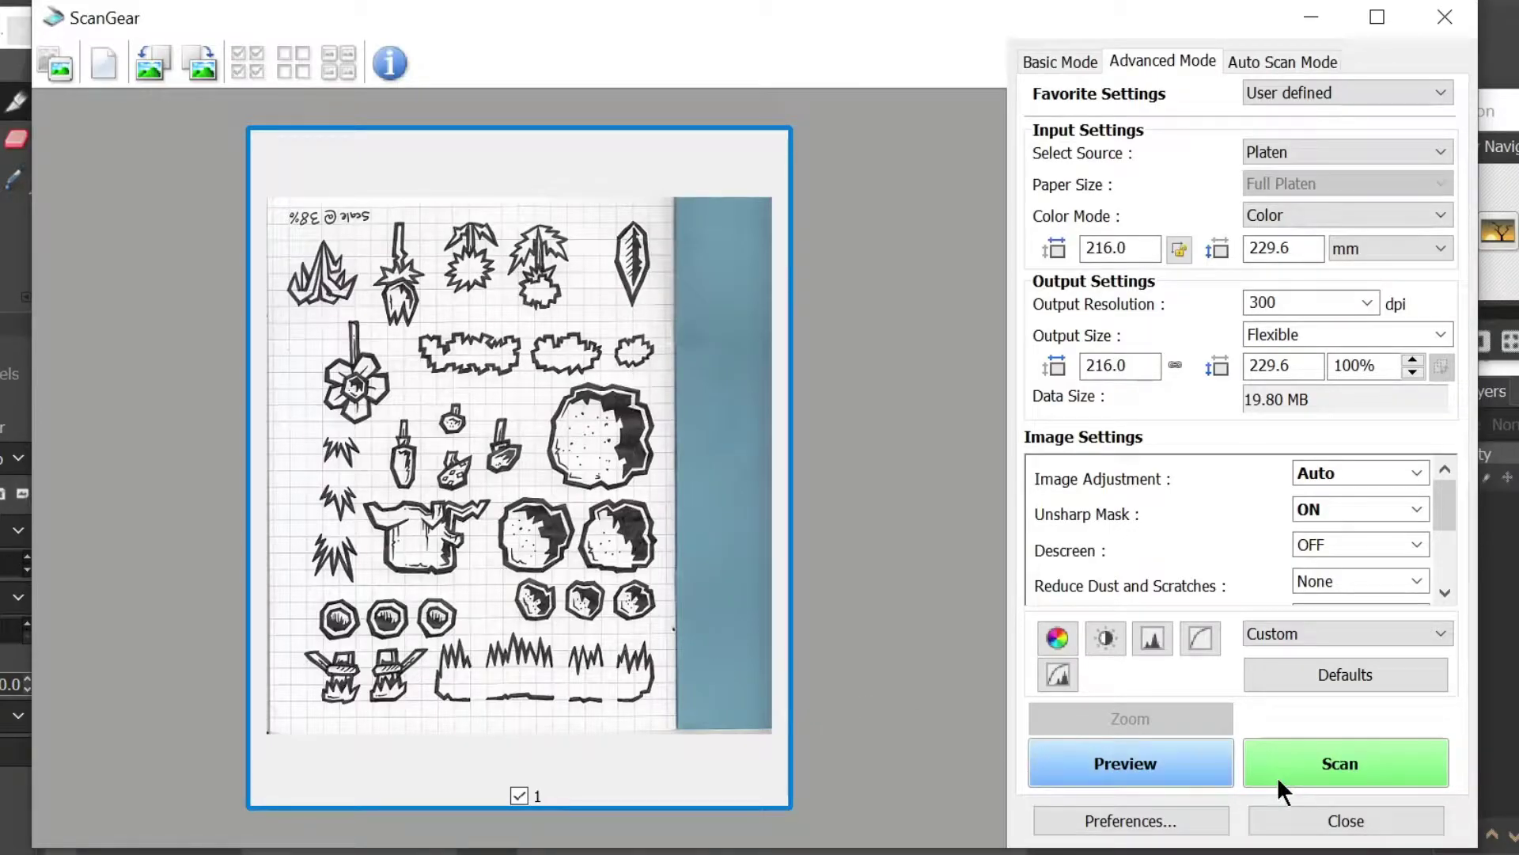
Start the 300 dpi colour scan of the previewed asset sheet in ScanGear.
{"action": "left_click", "coordinate": [1336, 763]}
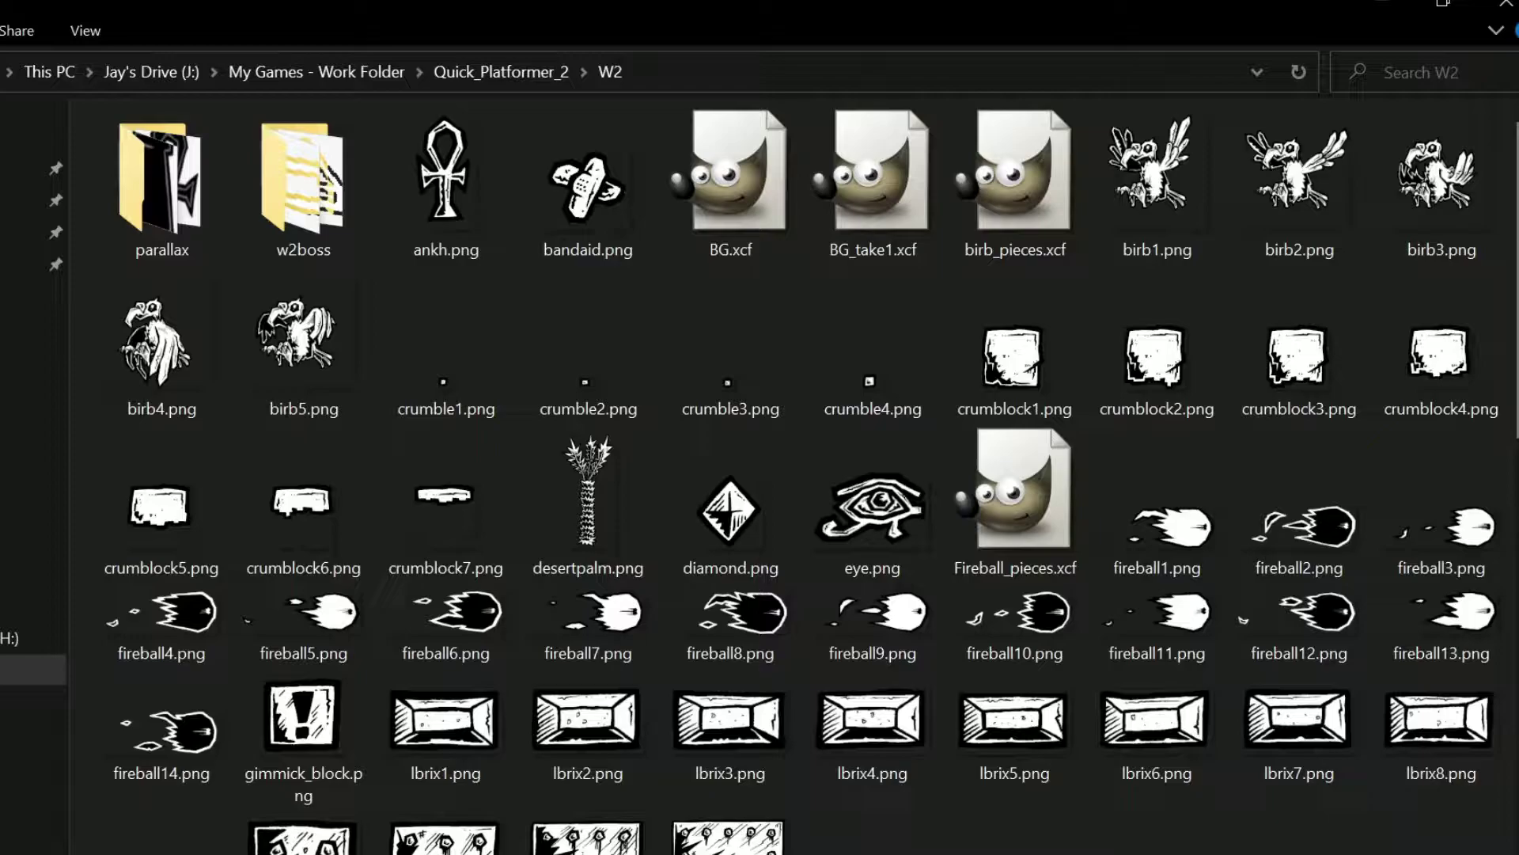
{"action": "scroll", "coordinate": [1498, 660], "scroll_direction": "down", "scroll_amount": 8}
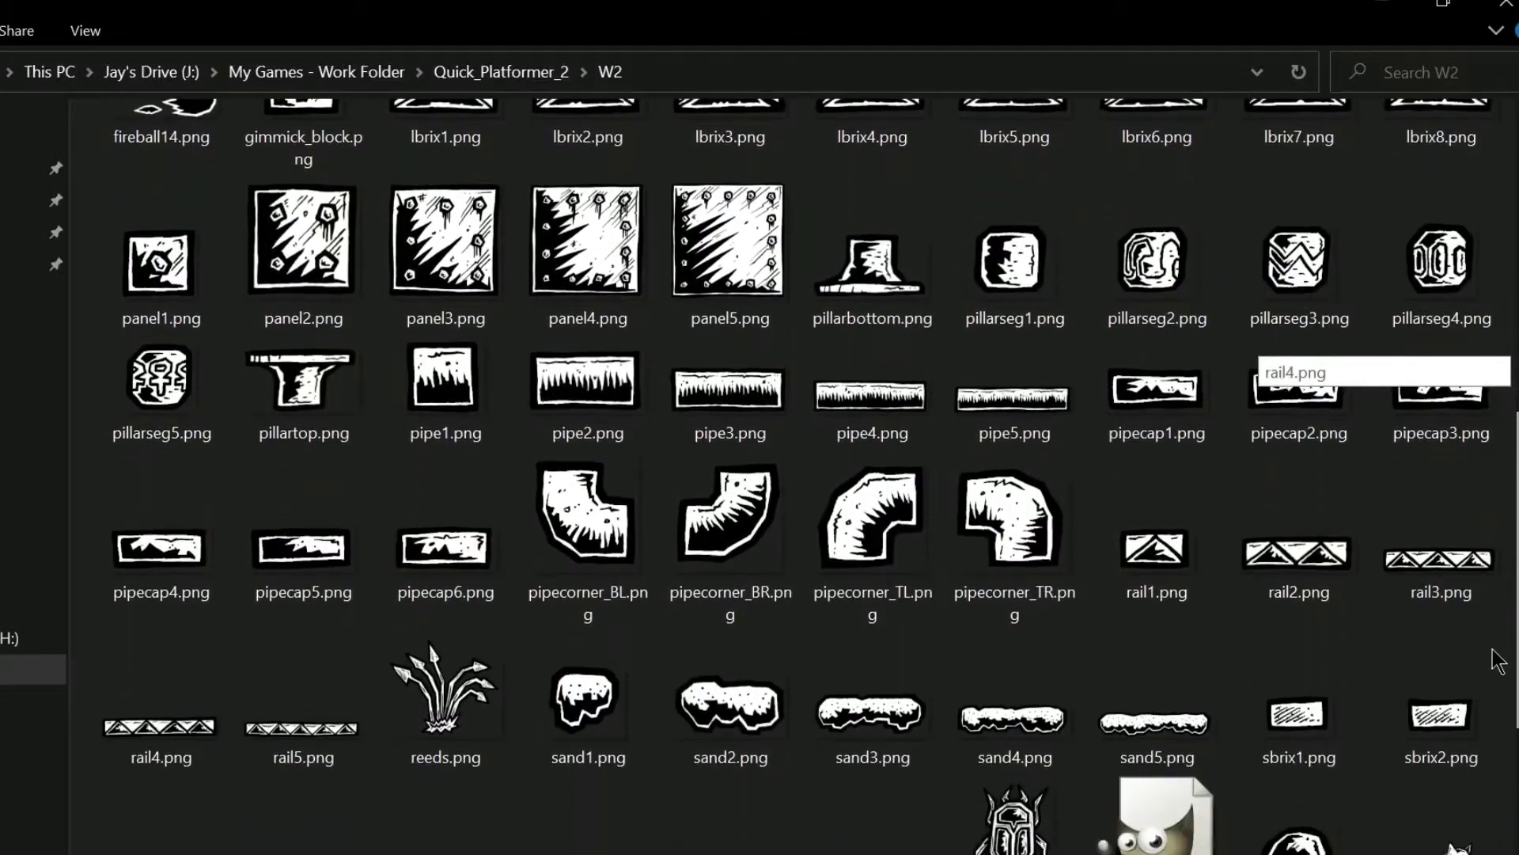
{"action": "scroll", "coordinate": [1498, 661], "scroll_direction": "down", "scroll_amount": 3}
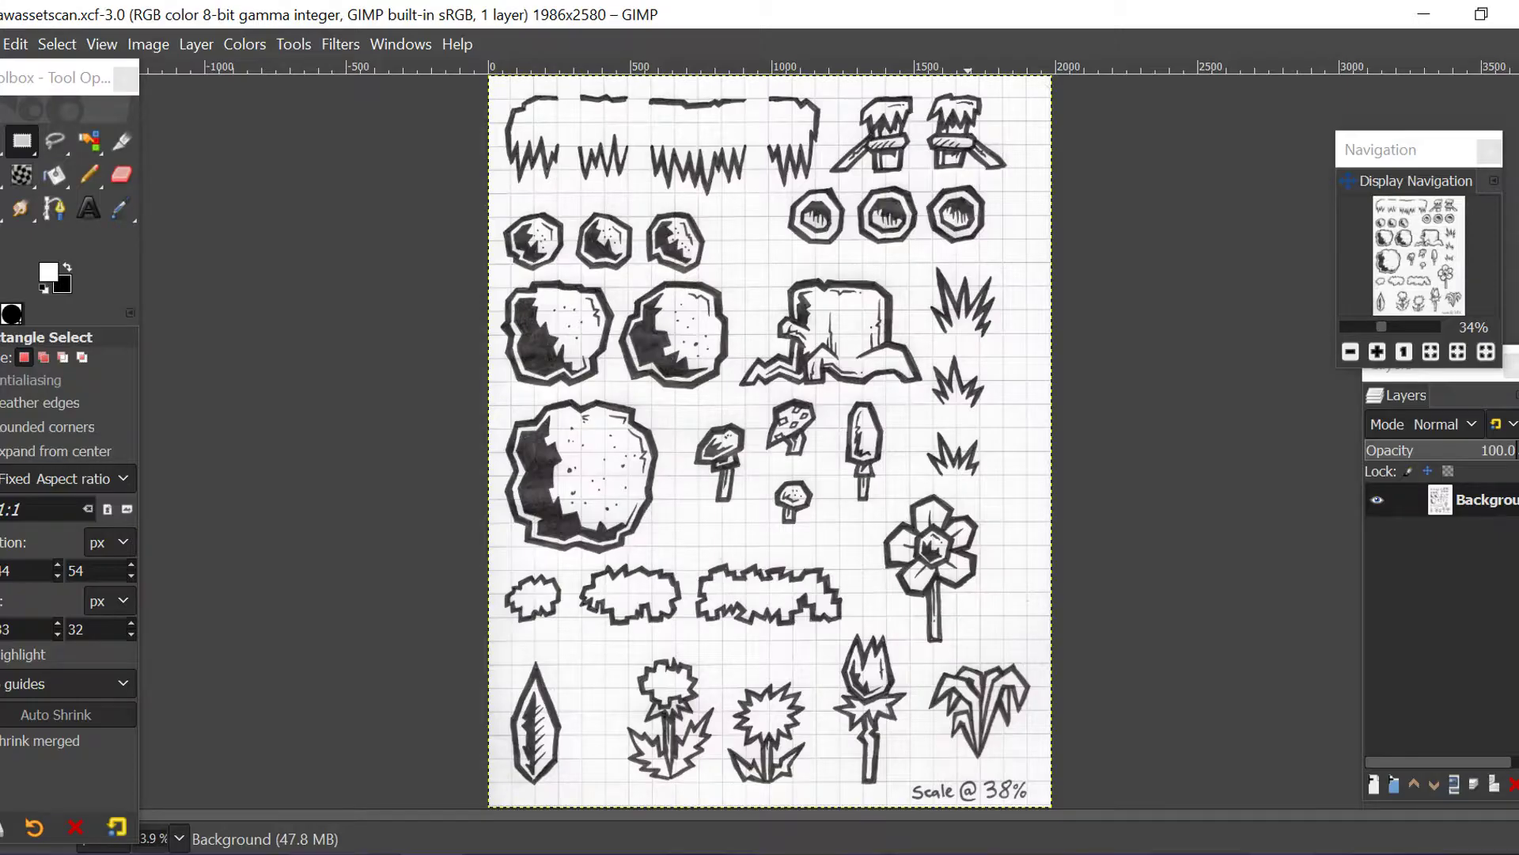
Apply Threshold with a low value of 167 to the asset scan, removing the grid lines.
{"action": "scroll", "coordinate": [1408, 264], "scroll_direction": "up", "scroll_amount": 2}
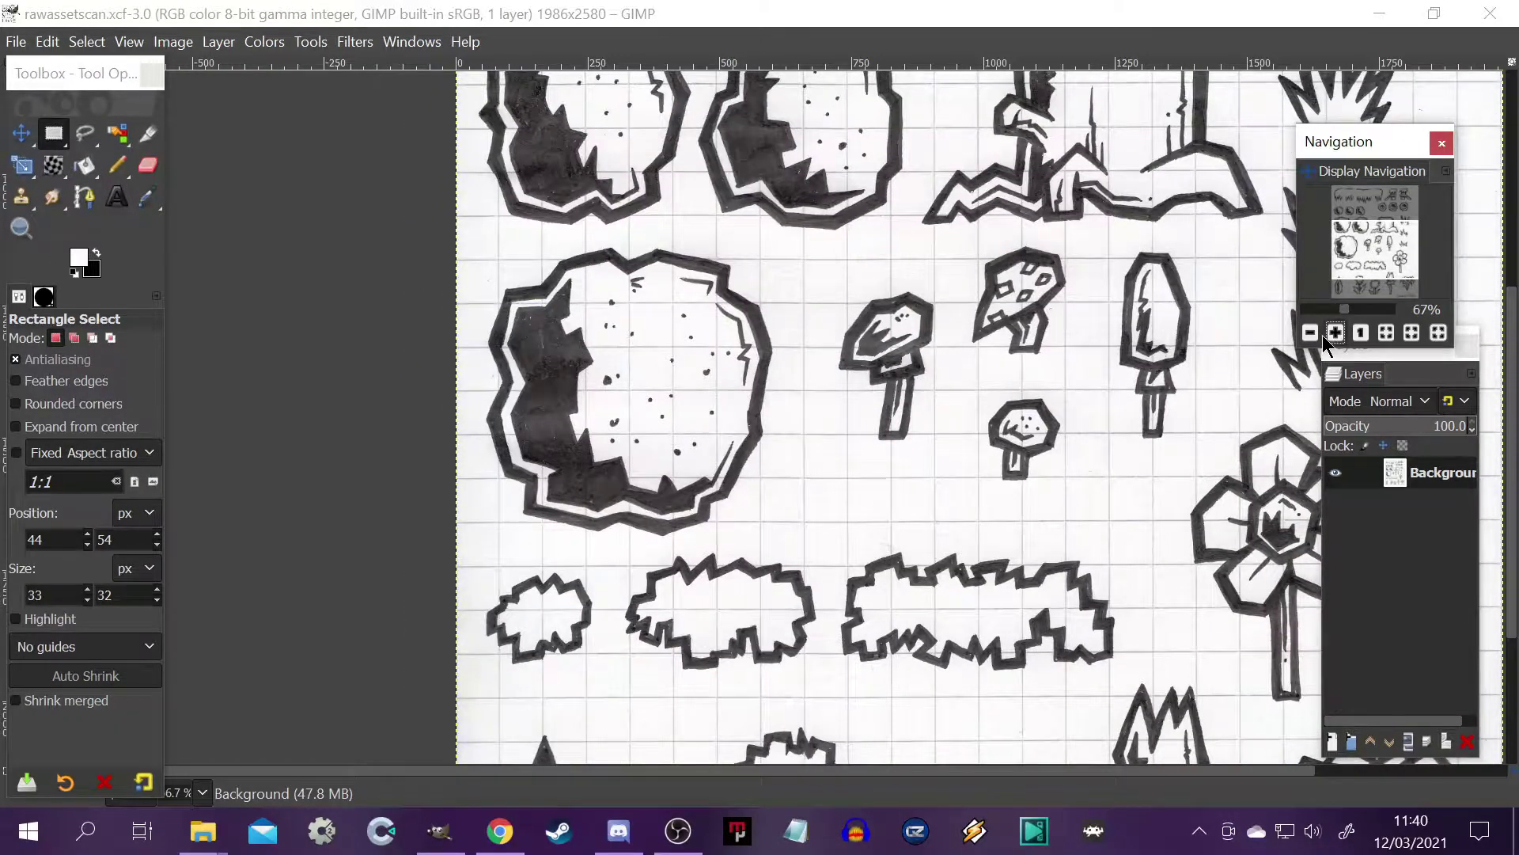
{"action": "left_click", "coordinate": [1335, 333]}
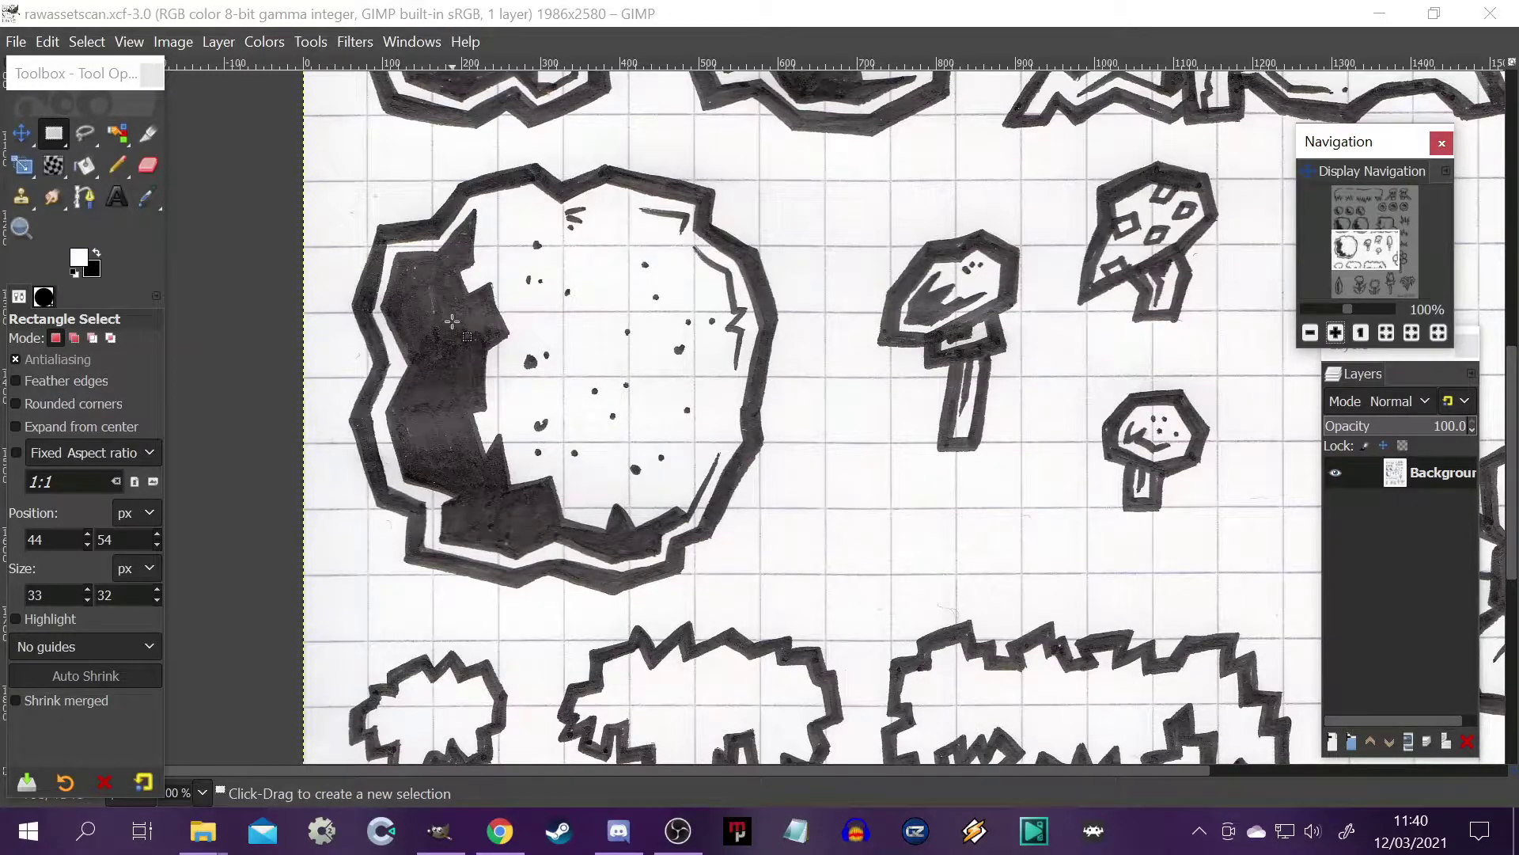
{"action": "left_click", "coordinate": [512, 494]}
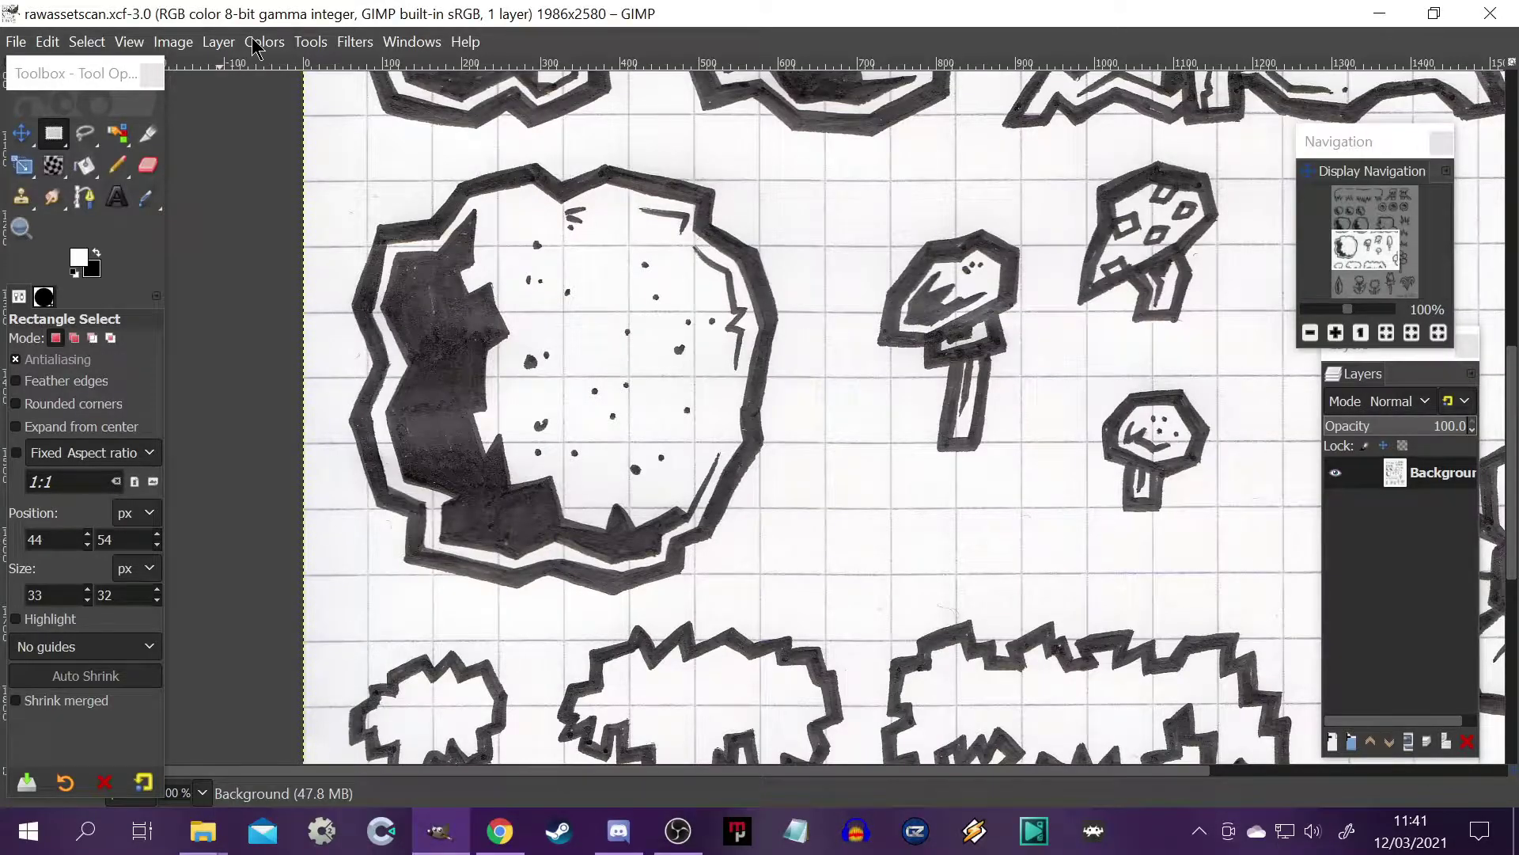
{"action": "left_click", "coordinate": [262, 42]}
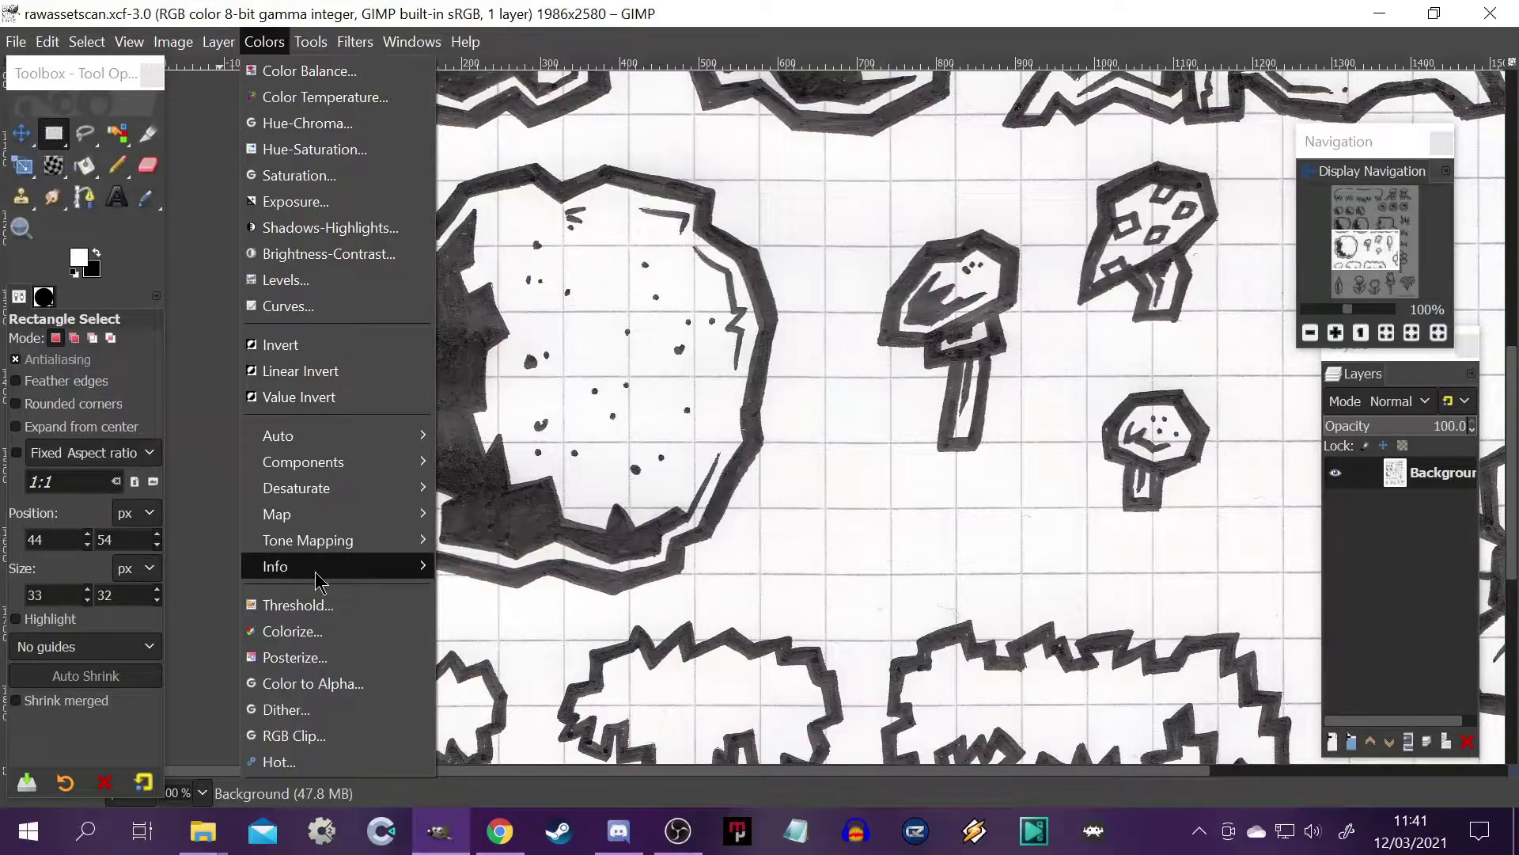
{"action": "left_click", "coordinate": [317, 606]}
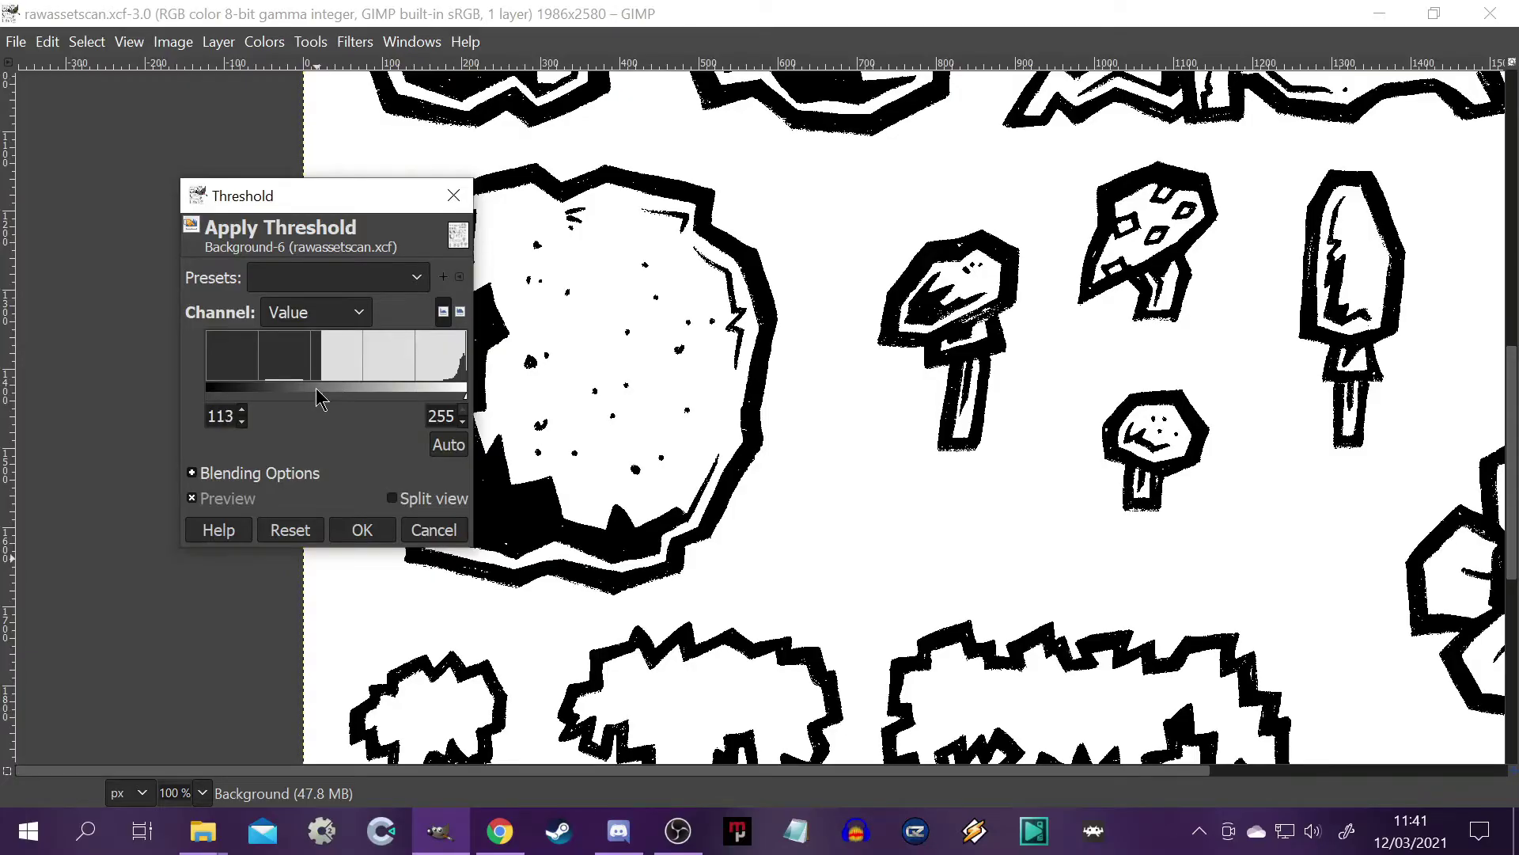
{"action": "mouse_move", "coordinate": [317, 390]}
{"action": "left_mouse_down"}
{"action": "mouse_move", "coordinate": [294, 390]}
{"action": "mouse_move", "coordinate": [434, 397]}
{"action": "left_mouse_up"}
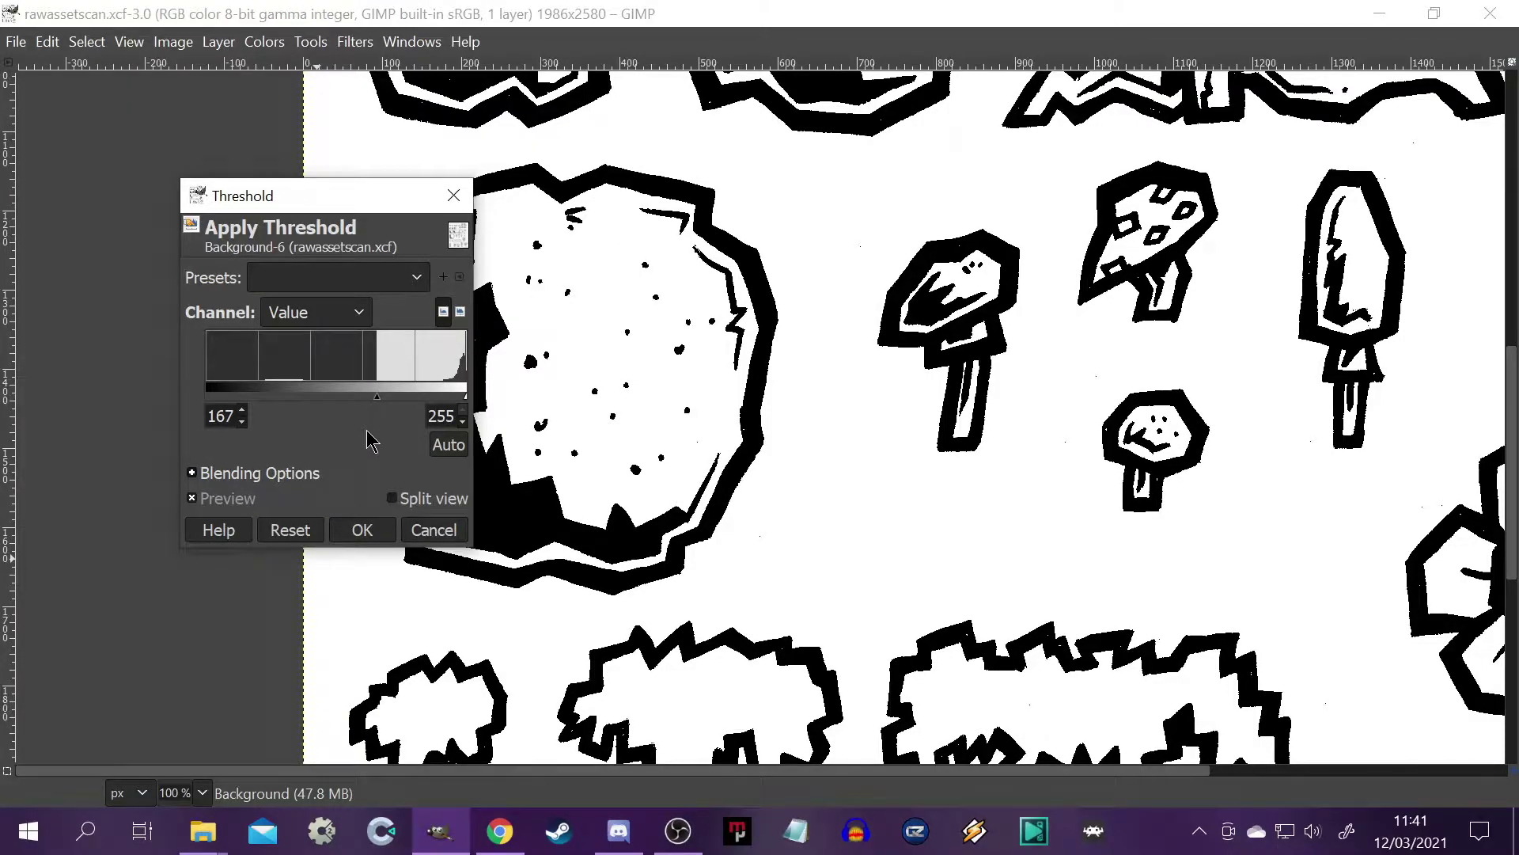
{"action": "left_click", "coordinate": [362, 531]}
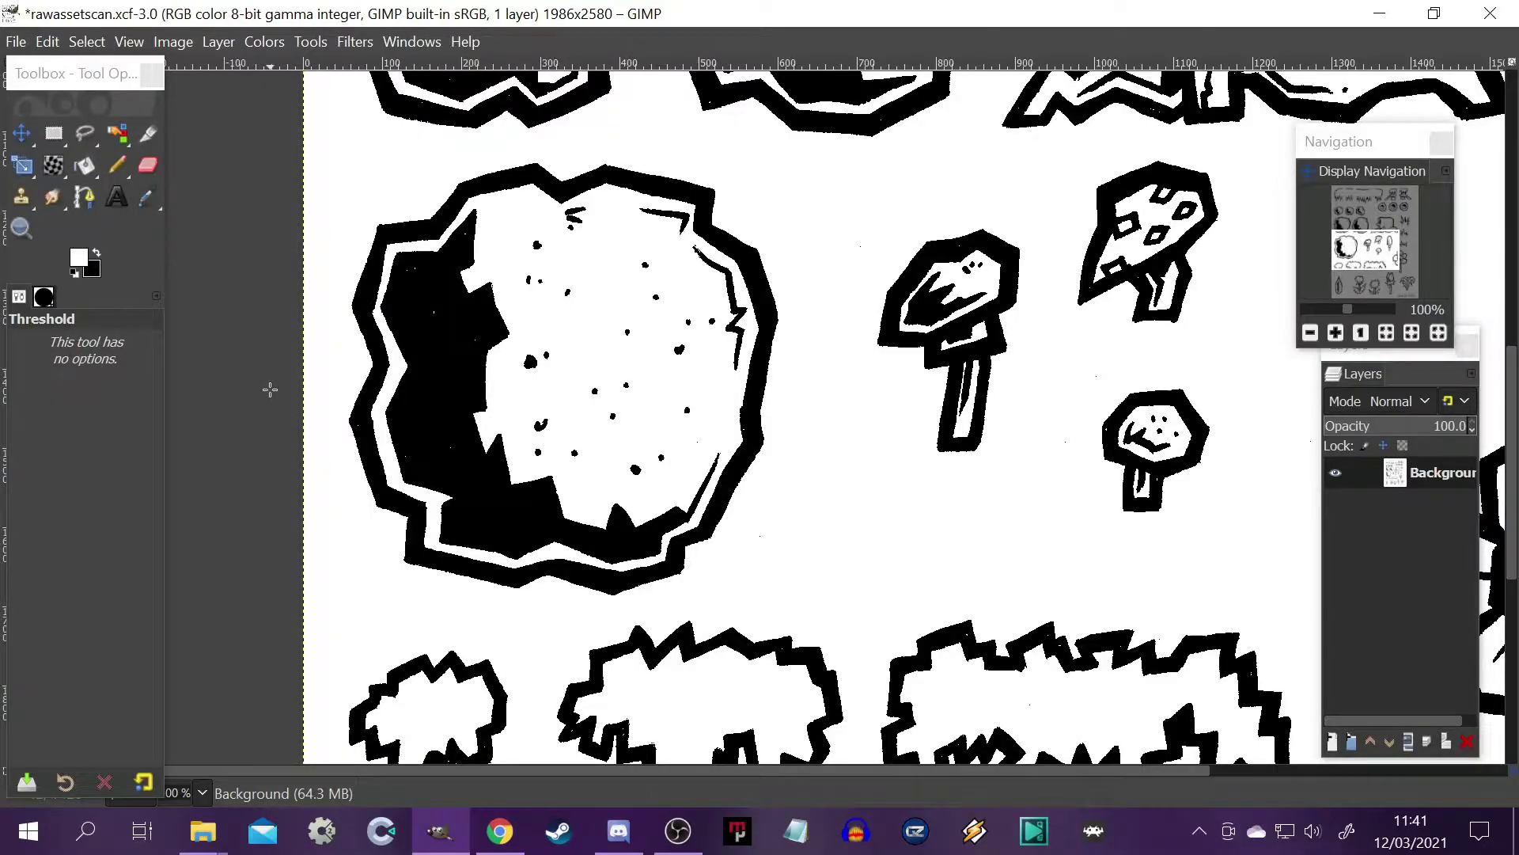
Zoom to 200% and apply Noise Reduction at strength 4 to the line art.
{"action": "key", "text": "minus"}
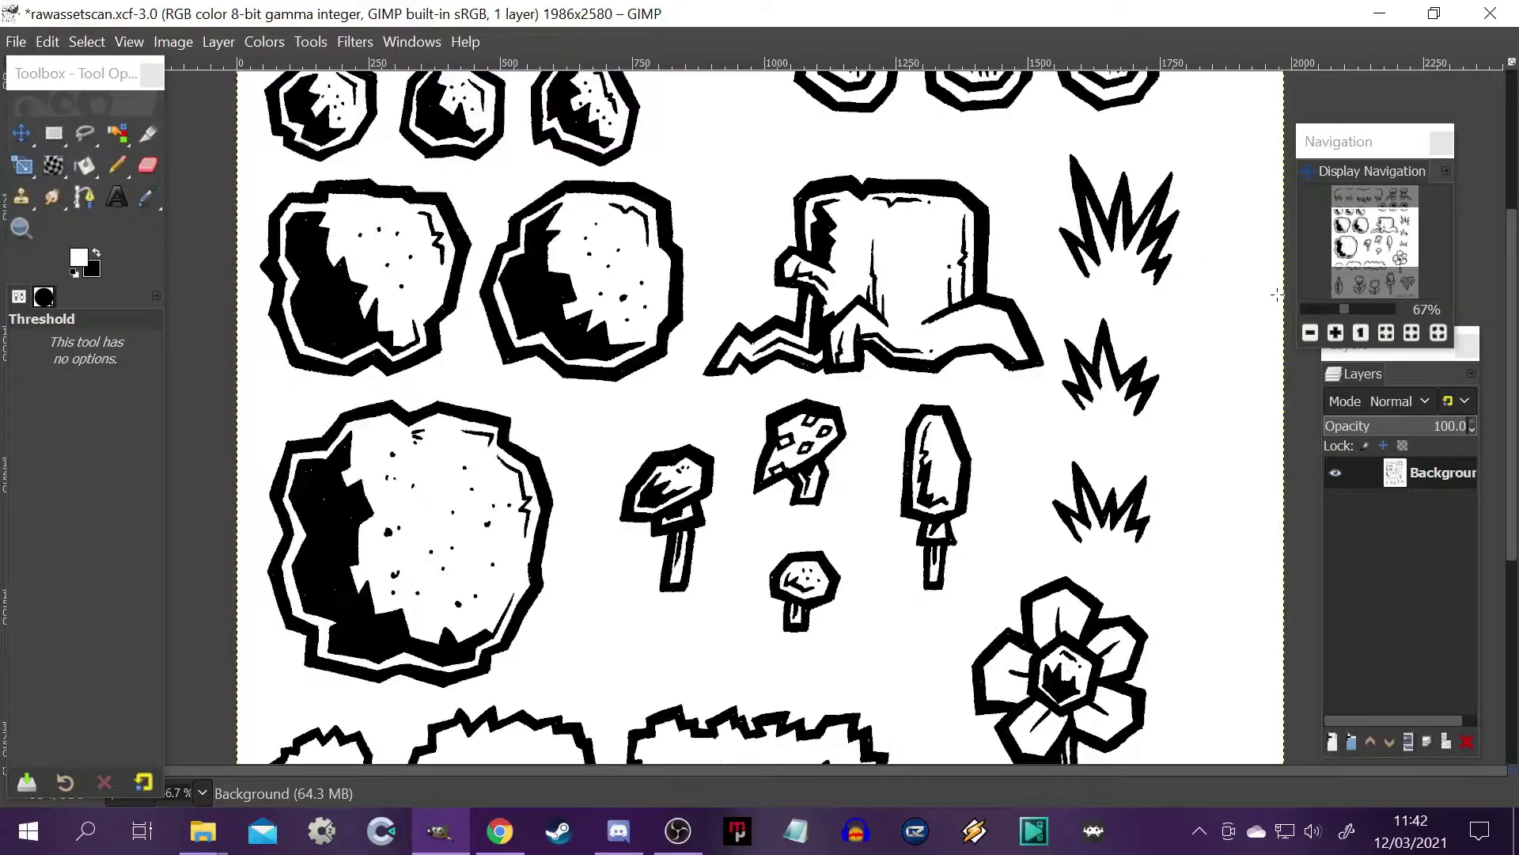
{"action": "left_click", "coordinate": [1336, 332]}
{"action": "left_click", "coordinate": [1336, 333]}
{"action": "left_click", "coordinate": [1335, 333]}
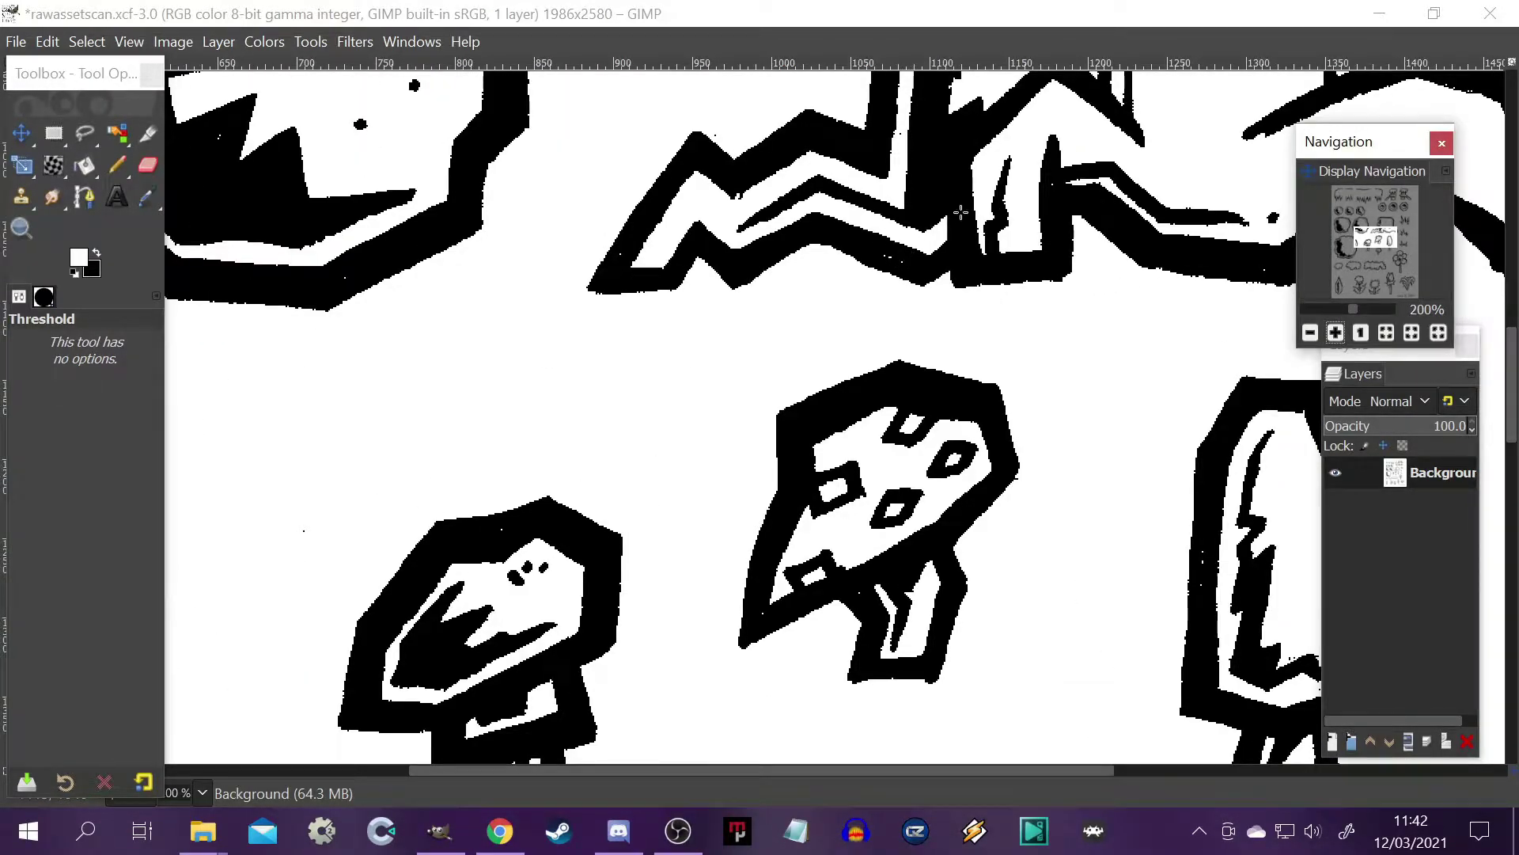
{"action": "left_click", "coordinate": [355, 41]}
{"action": "mouse_move", "coordinate": [380, 213]}
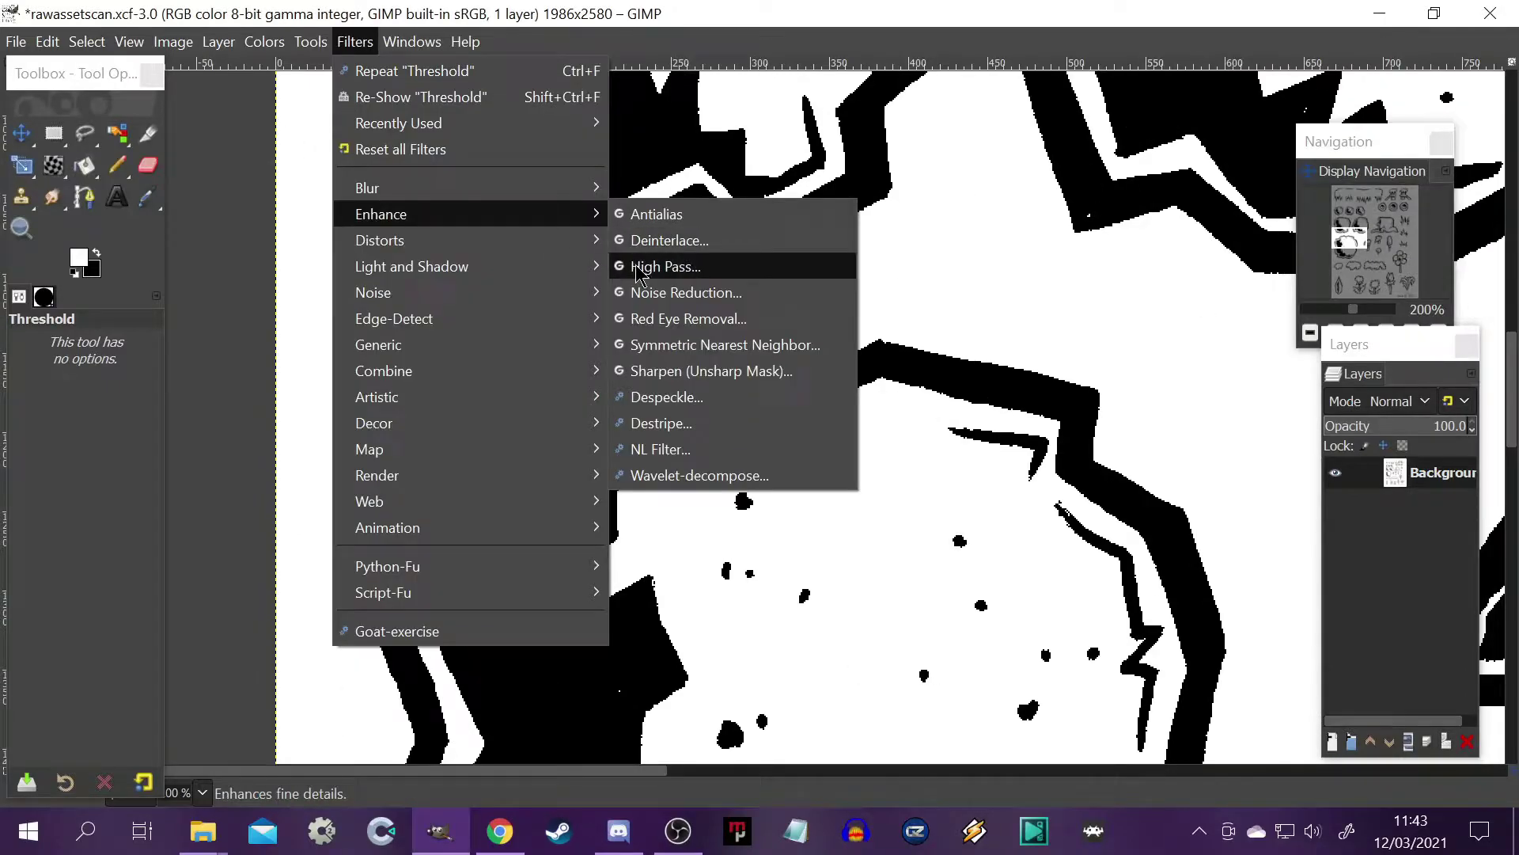
{"action": "left_click", "coordinate": [652, 289]}
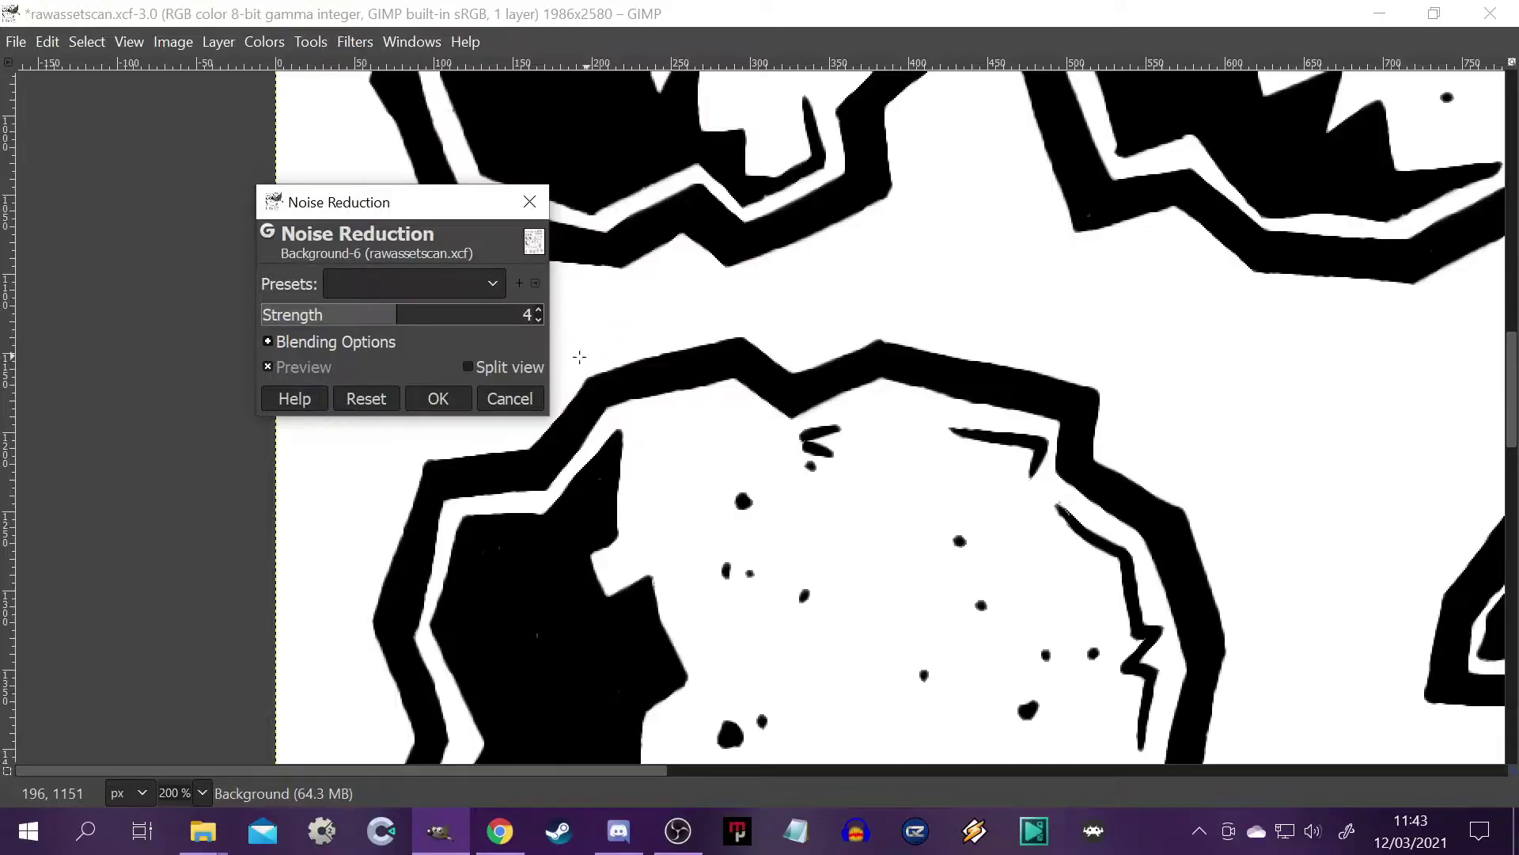
{"action": "left_click", "coordinate": [437, 399]}
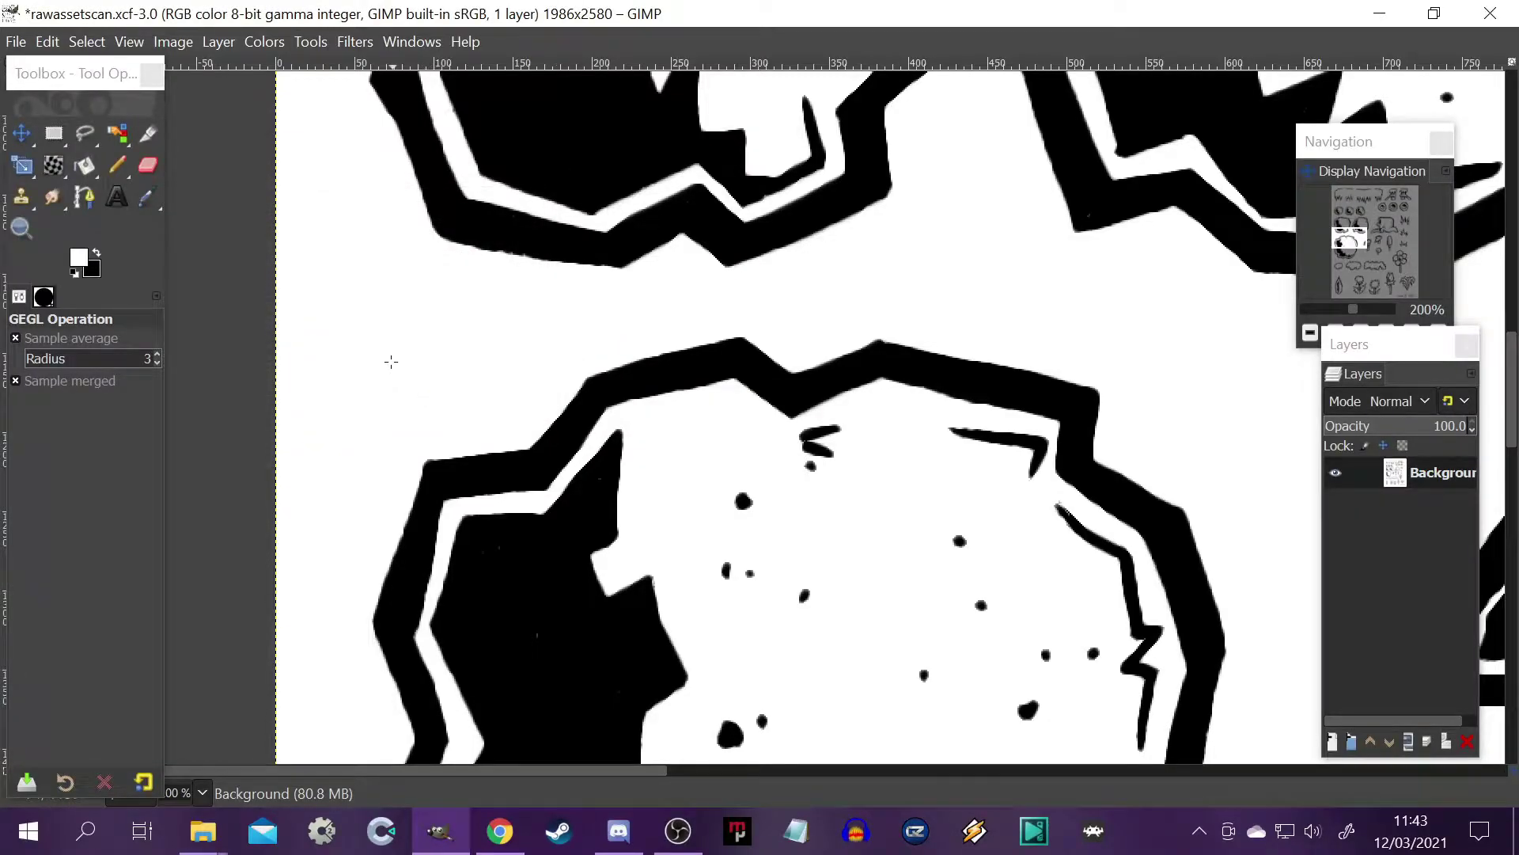
Re-apply Threshold to the smoothed line art and pencil a white touch-up on the bush outline.
{"action": "left_click", "coordinate": [263, 44]}
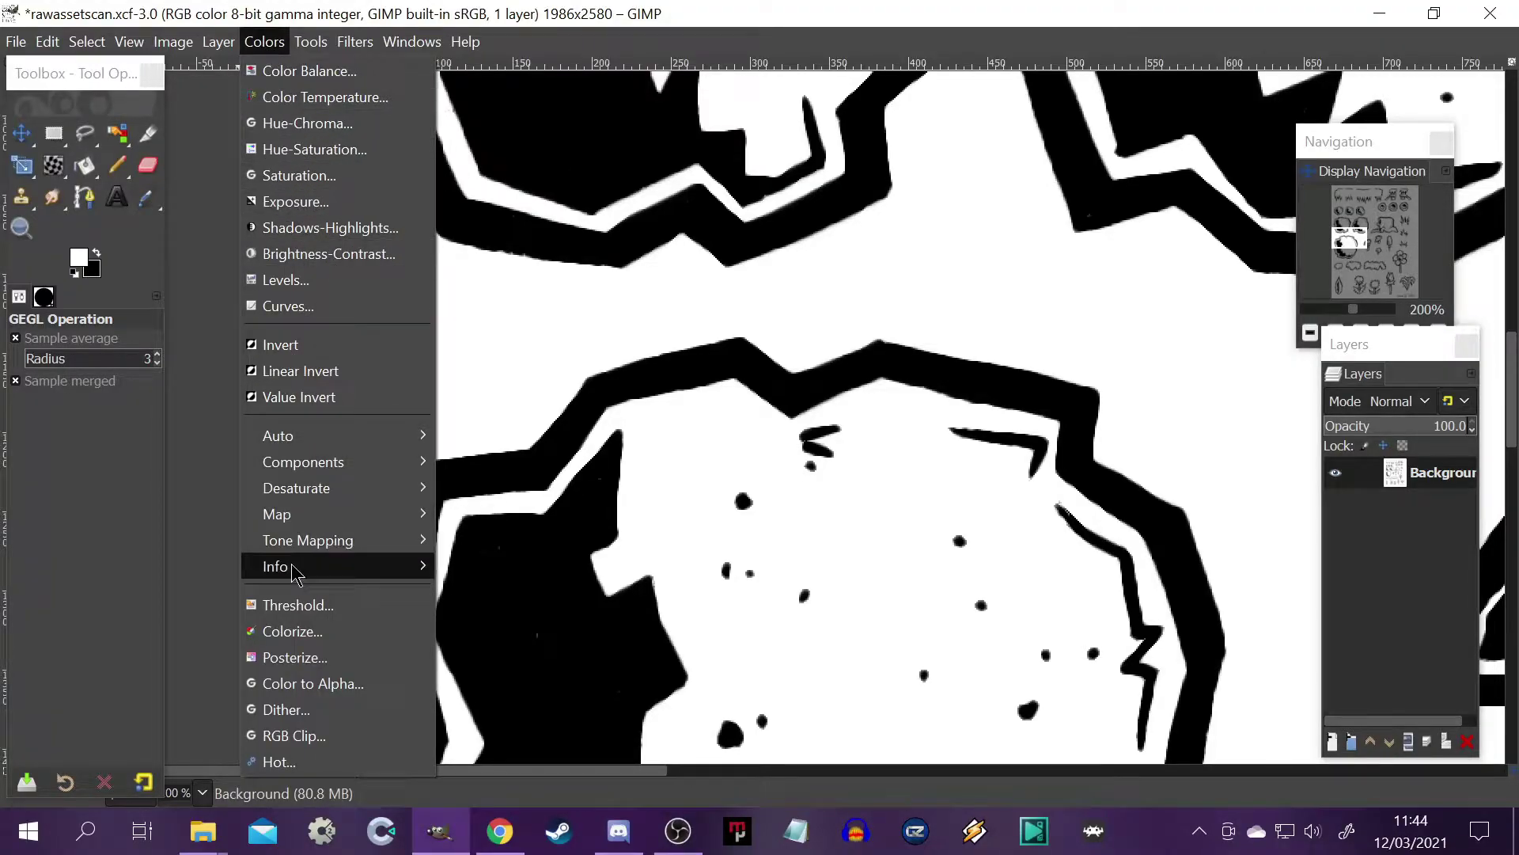
{"action": "left_click", "coordinate": [298, 604]}
{"action": "left_click_drag", "start_coordinate": [1349, 238], "coordinate": [1376, 265]}
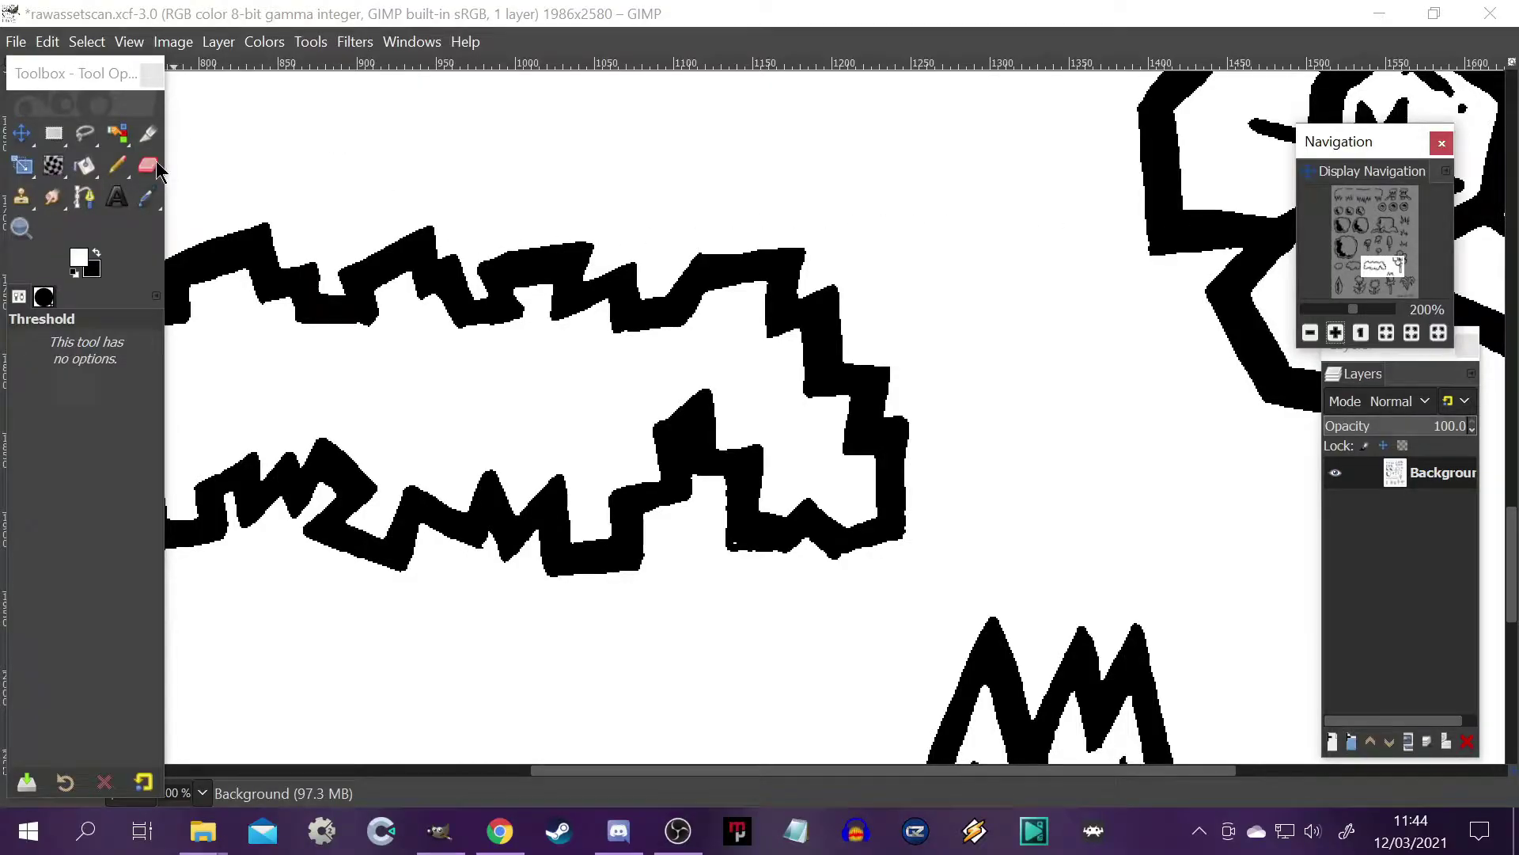
{"action": "left_click", "coordinate": [116, 164]}
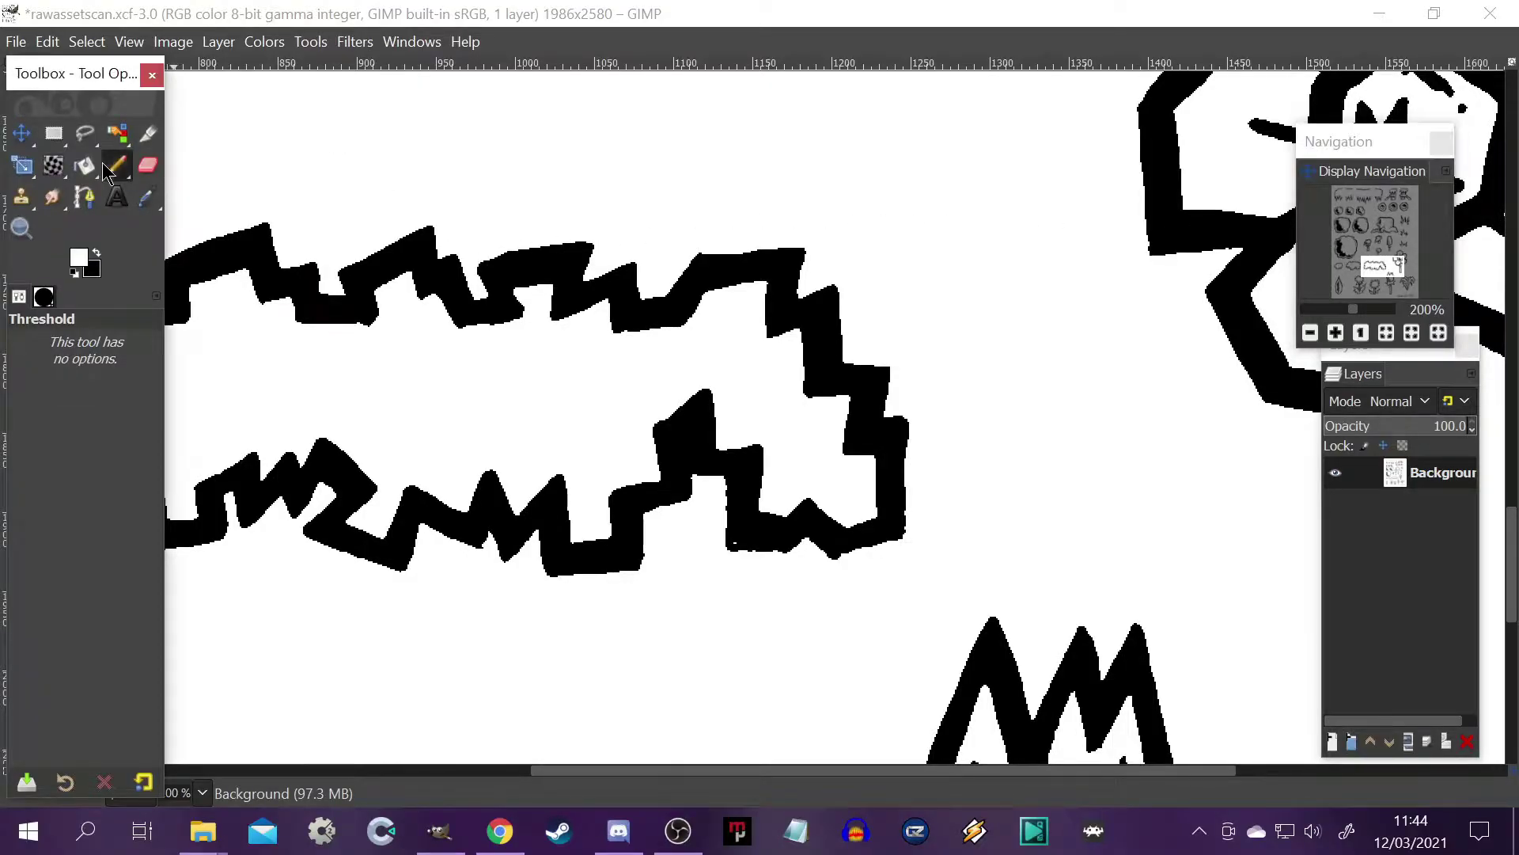
{"action": "left_click", "coordinate": [739, 545]}
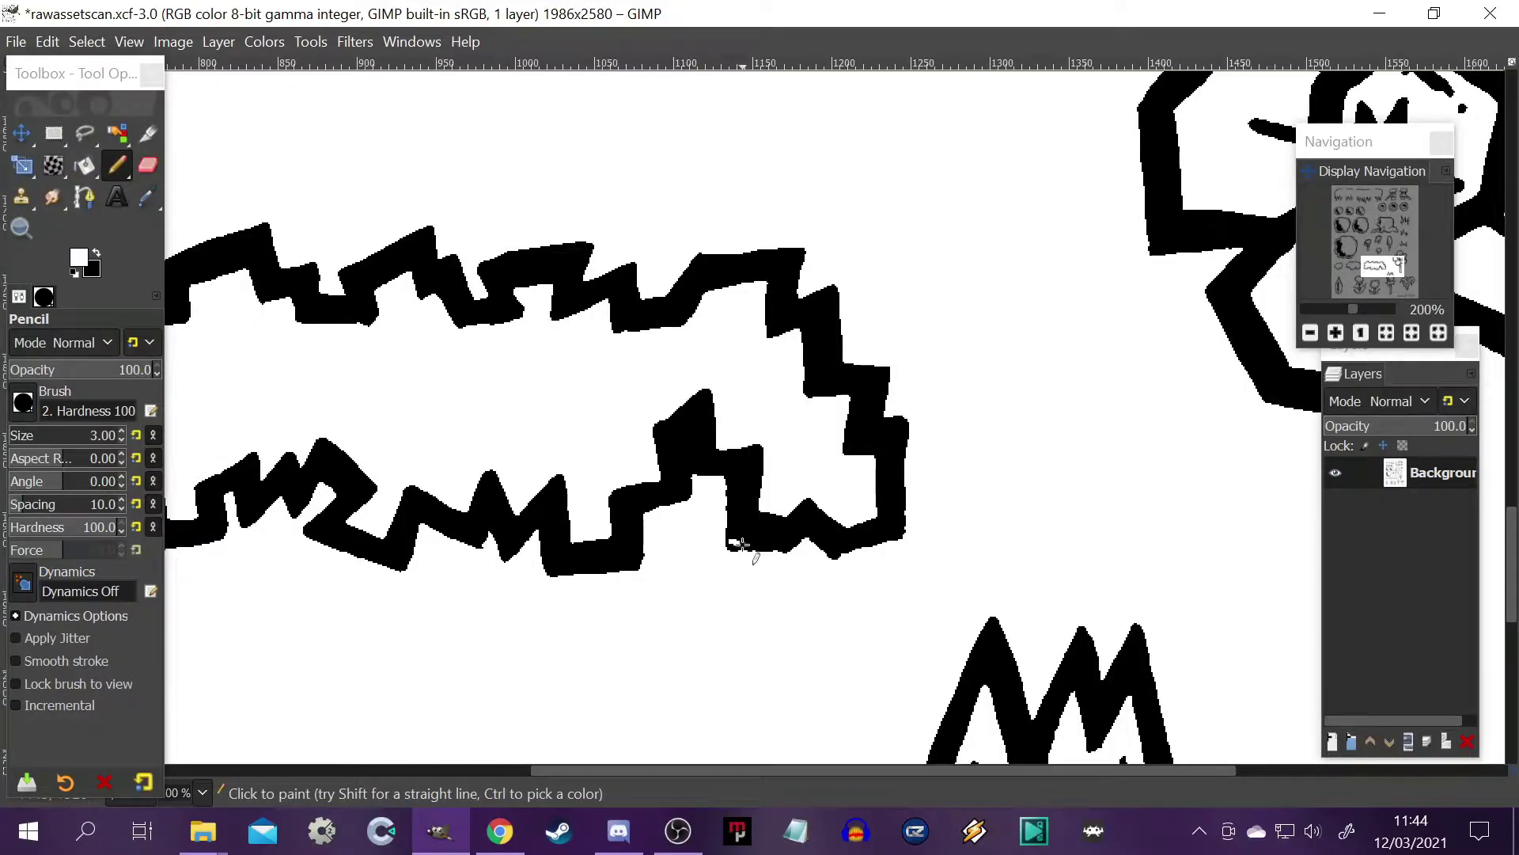
{"action": "key", "text": "x"}
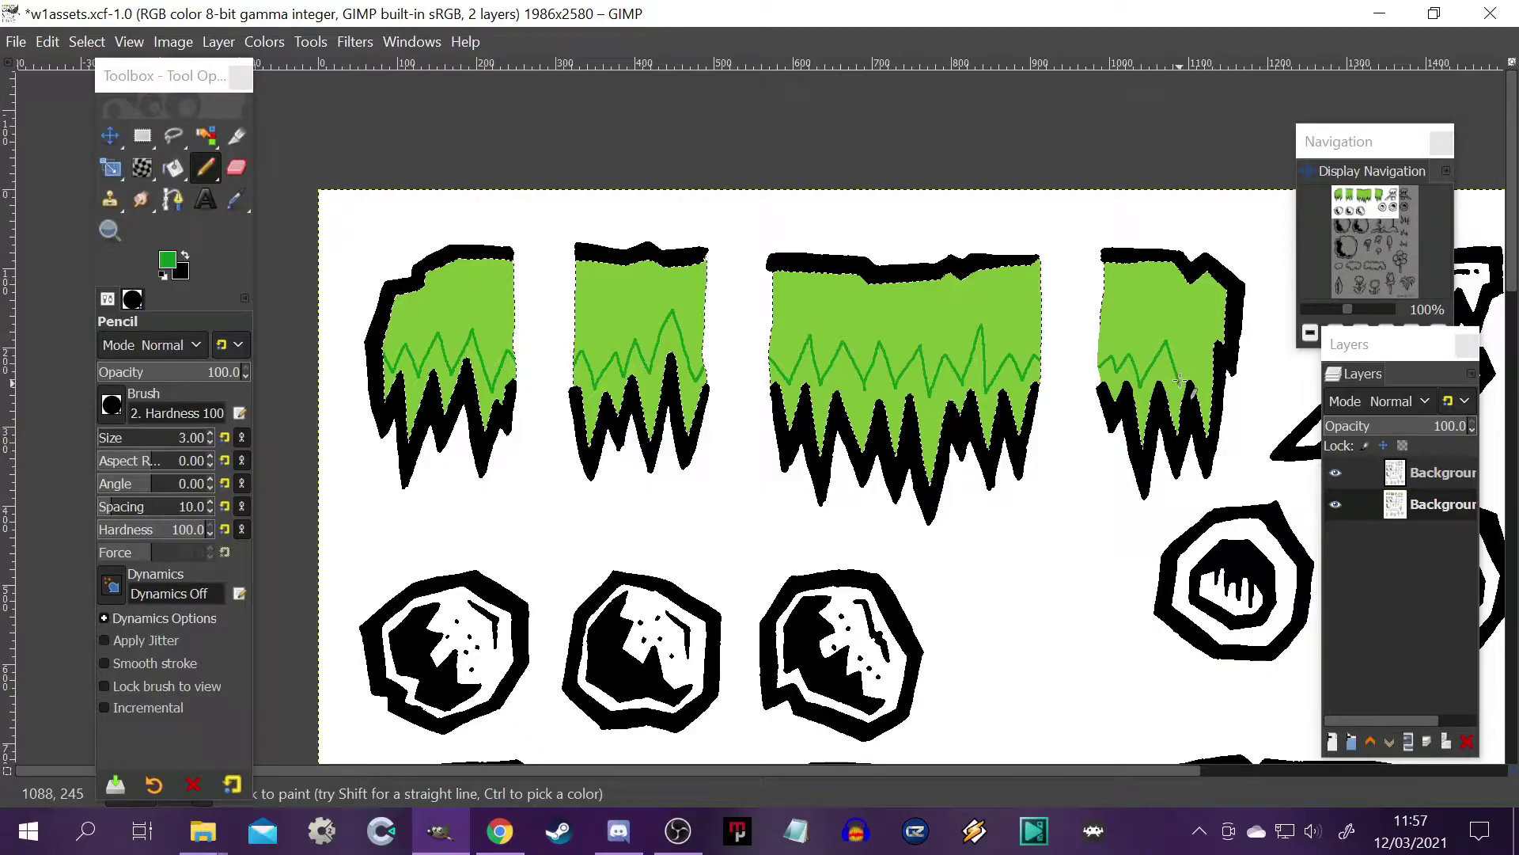
Draw a green zigzag on the fourth grass piece and fill the first three below their zigzags darker green.
{"action": "left_click_drag", "start_coordinate": [1184, 374], "coordinate": [1213, 326]}
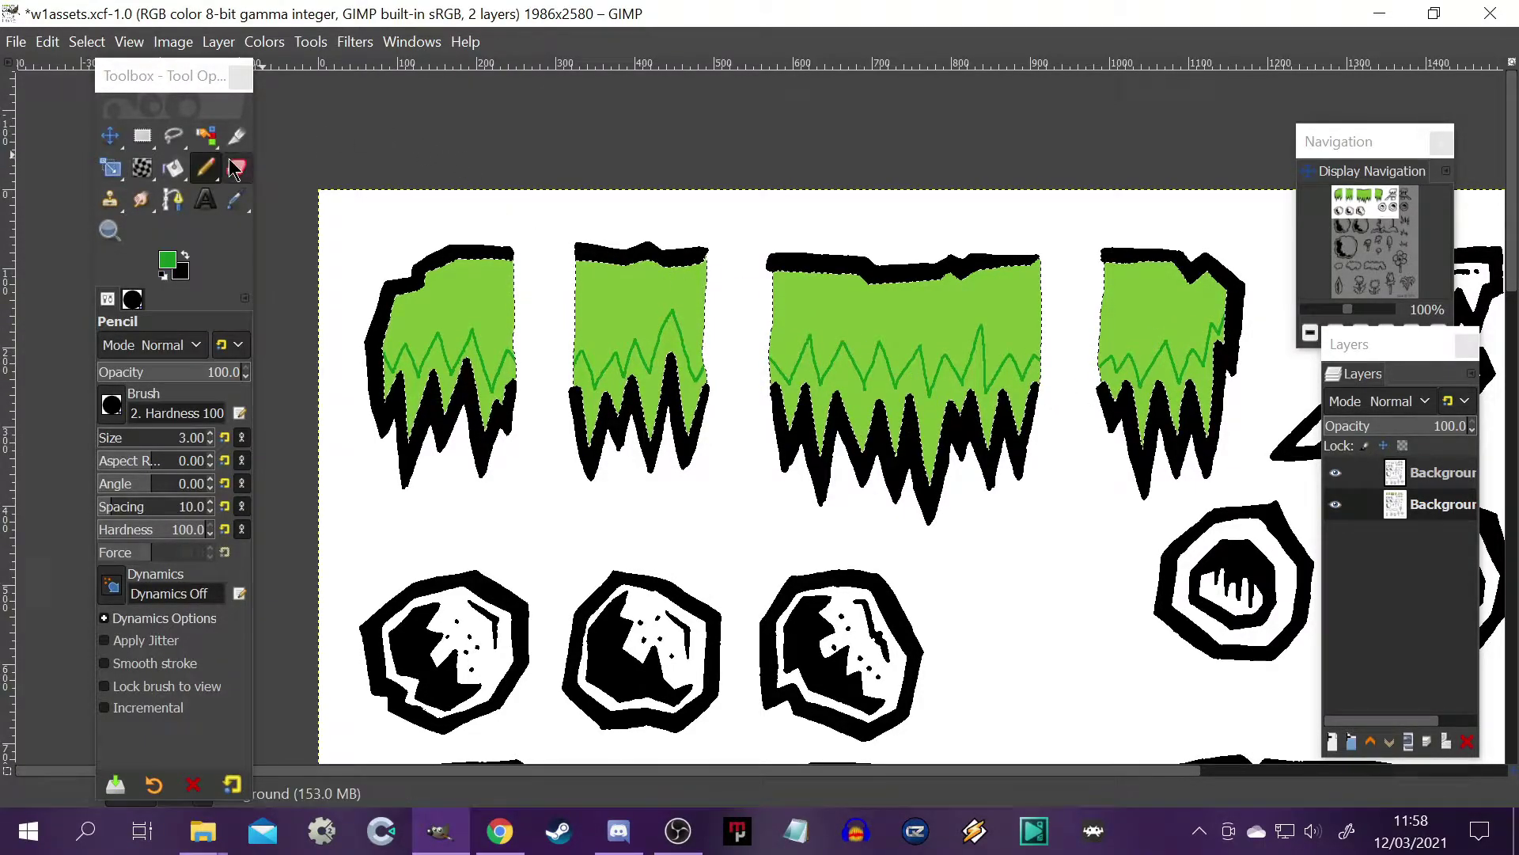
{"action": "left_click", "coordinate": [173, 167]}
{"action": "left_click", "coordinate": [489, 389]}
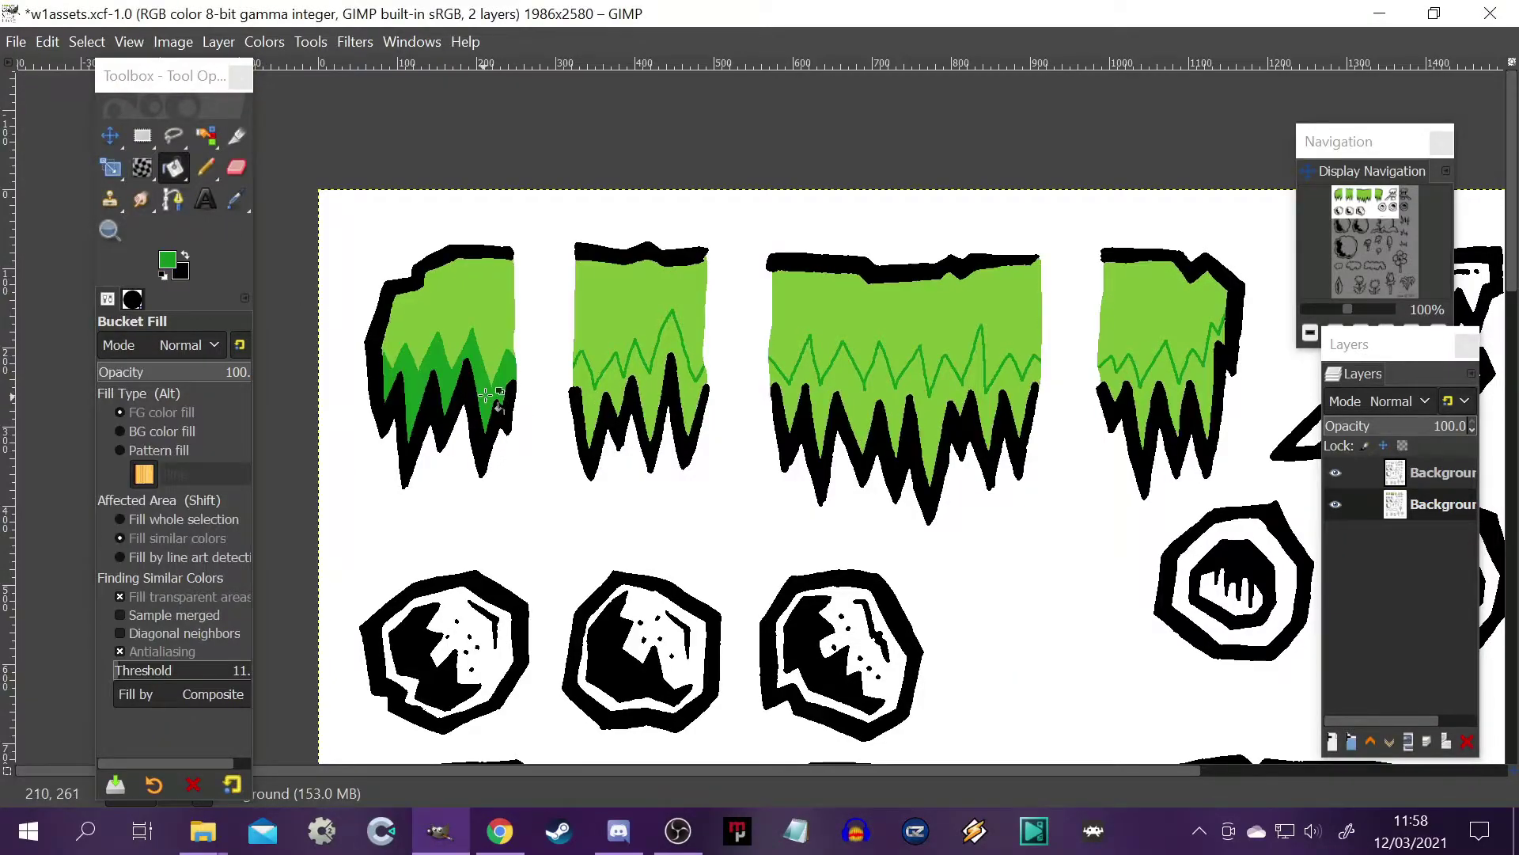
{"action": "left_click", "coordinate": [656, 388]}
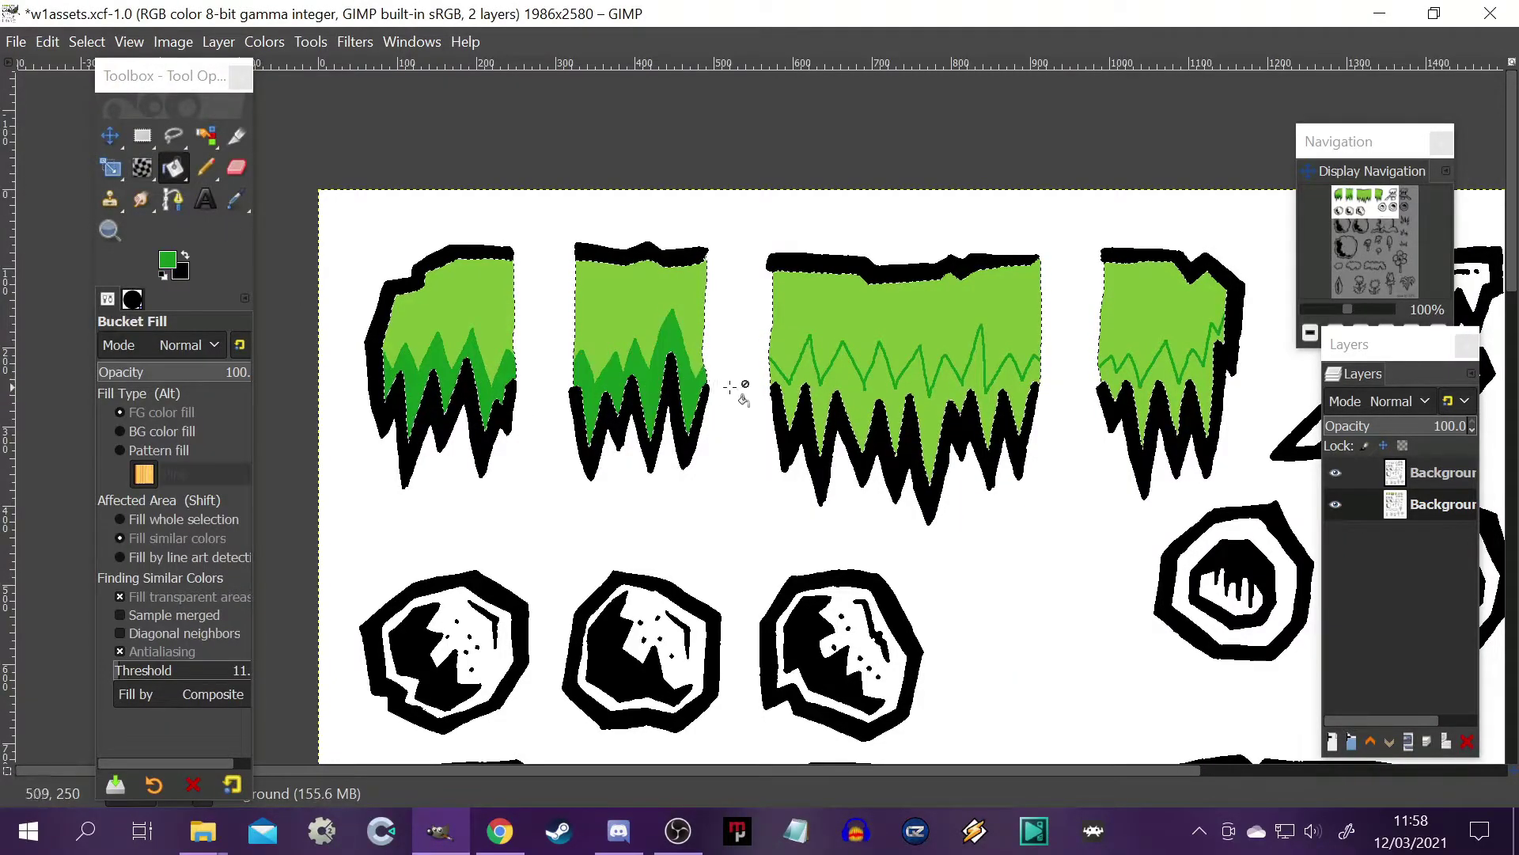
{"action": "left_click", "coordinate": [812, 388]}
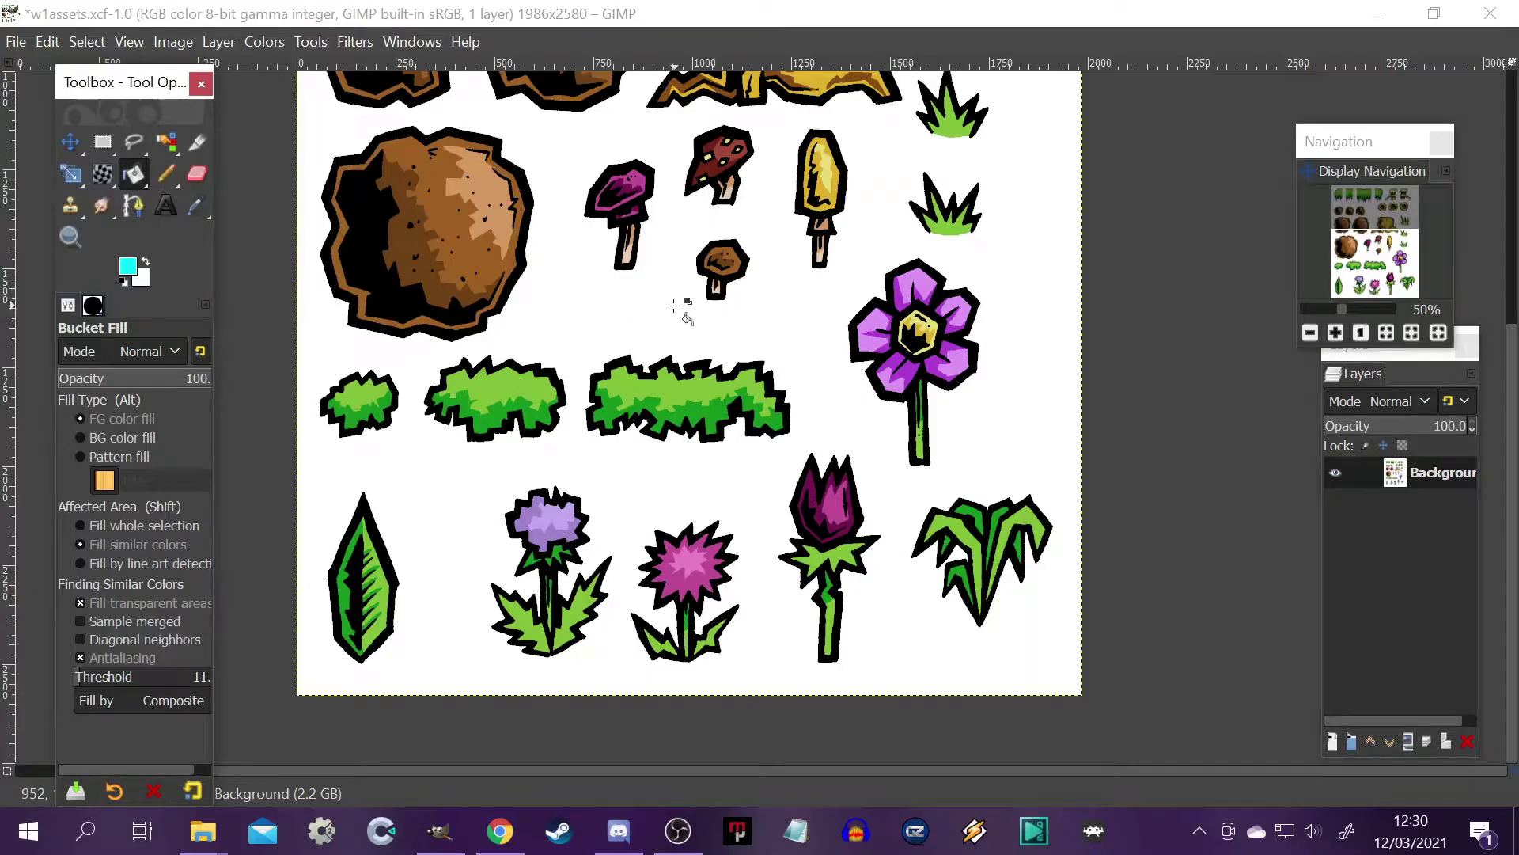
Fill the background cyan, add an alpha channel, and delete the cyan to make it transparent.
{"action": "left_click", "coordinate": [676, 310]}
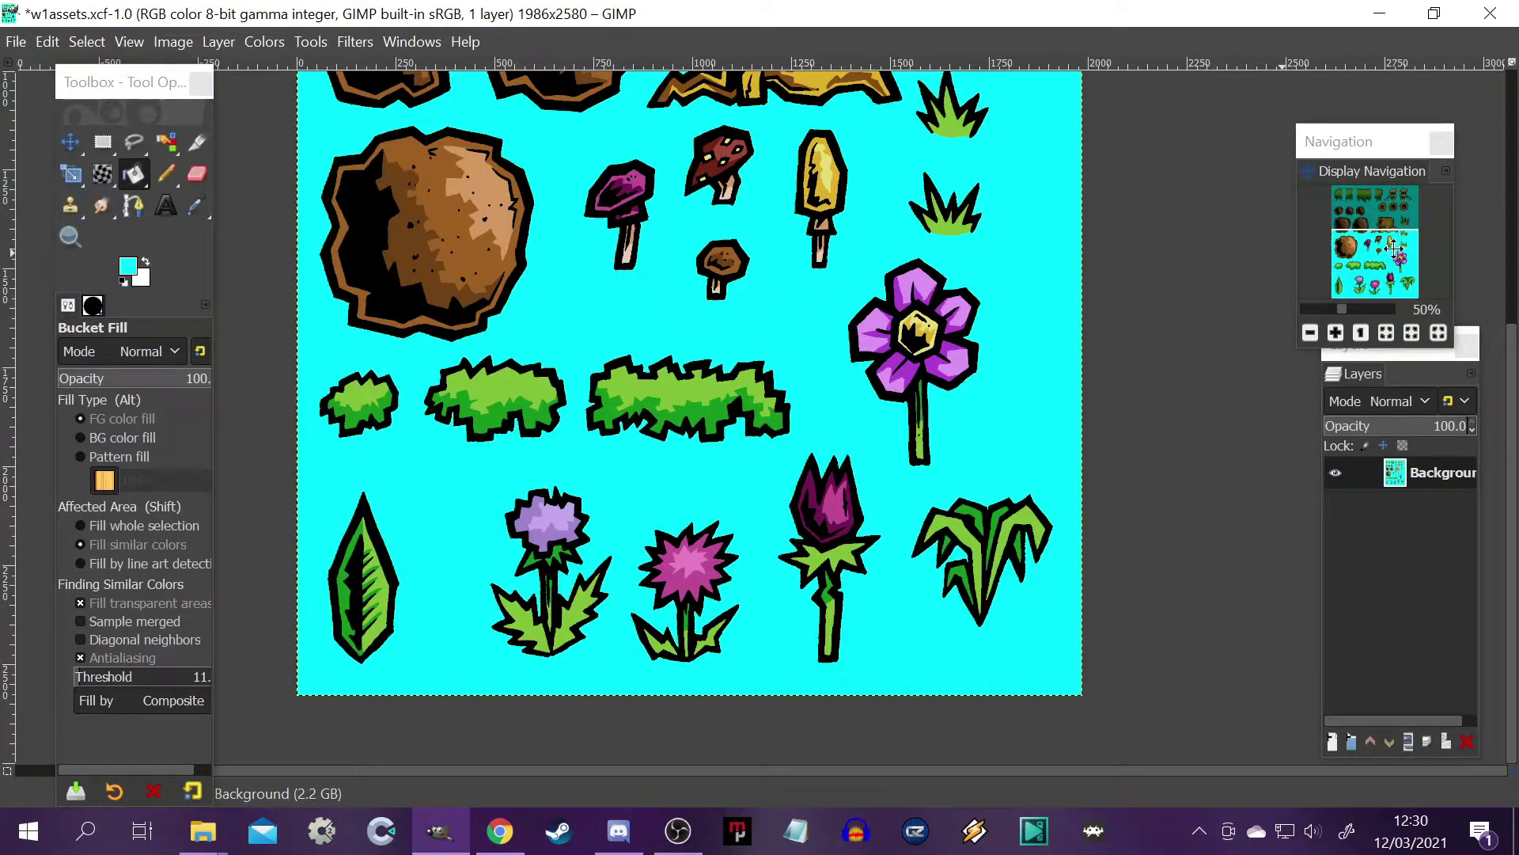
{"action": "mouse_move", "coordinate": [1386, 257]}
{"action": "left_mouse_down"}
{"action": "mouse_move", "coordinate": [1385, 222]}
{"action": "mouse_move", "coordinate": [1382, 239]}
{"action": "left_mouse_up"}
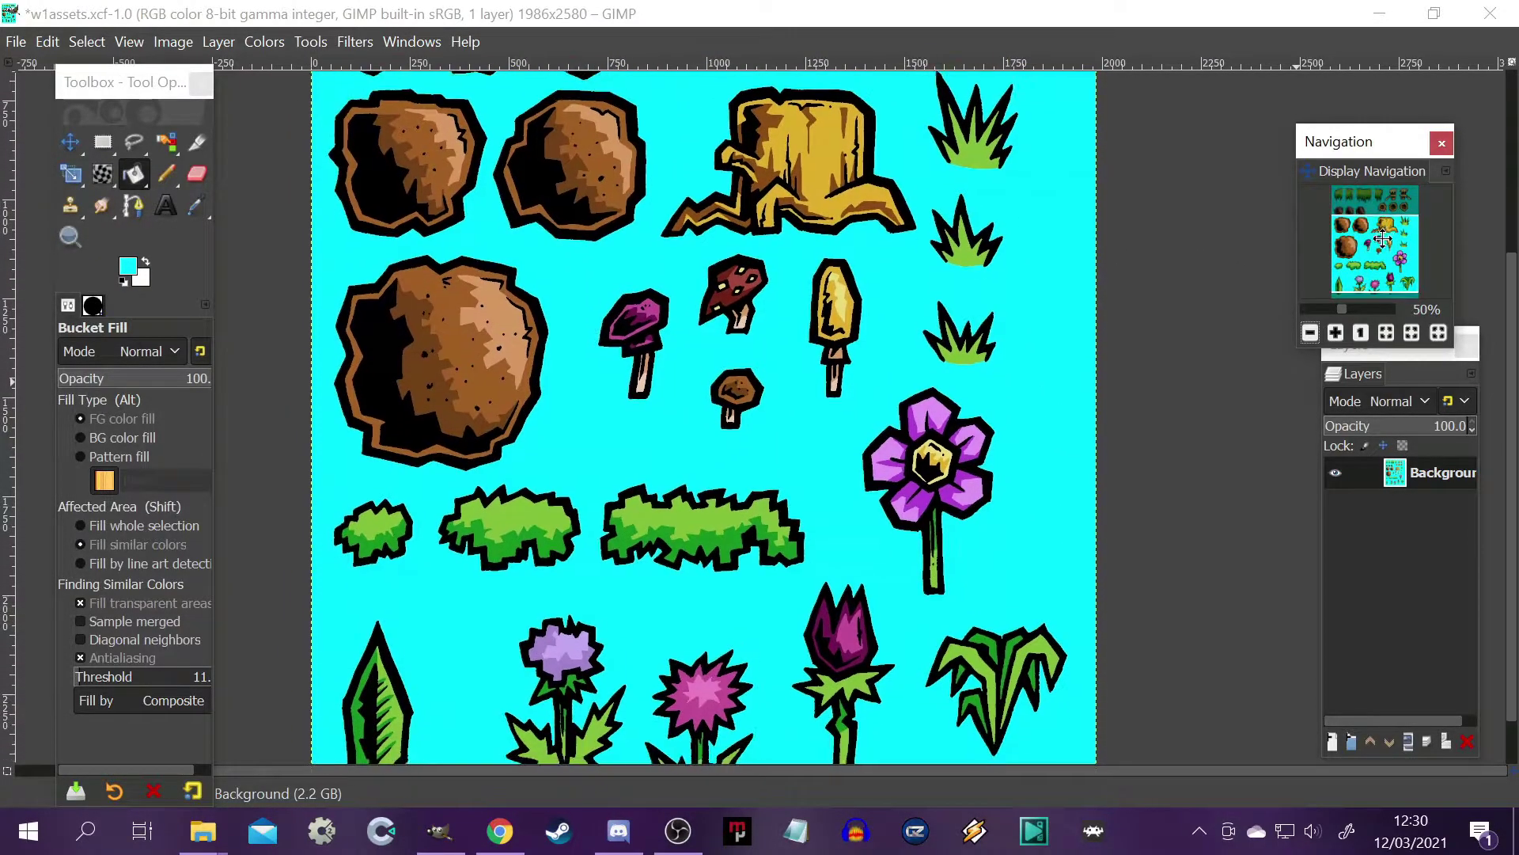
{"action": "right_click", "coordinate": [1412, 476]}
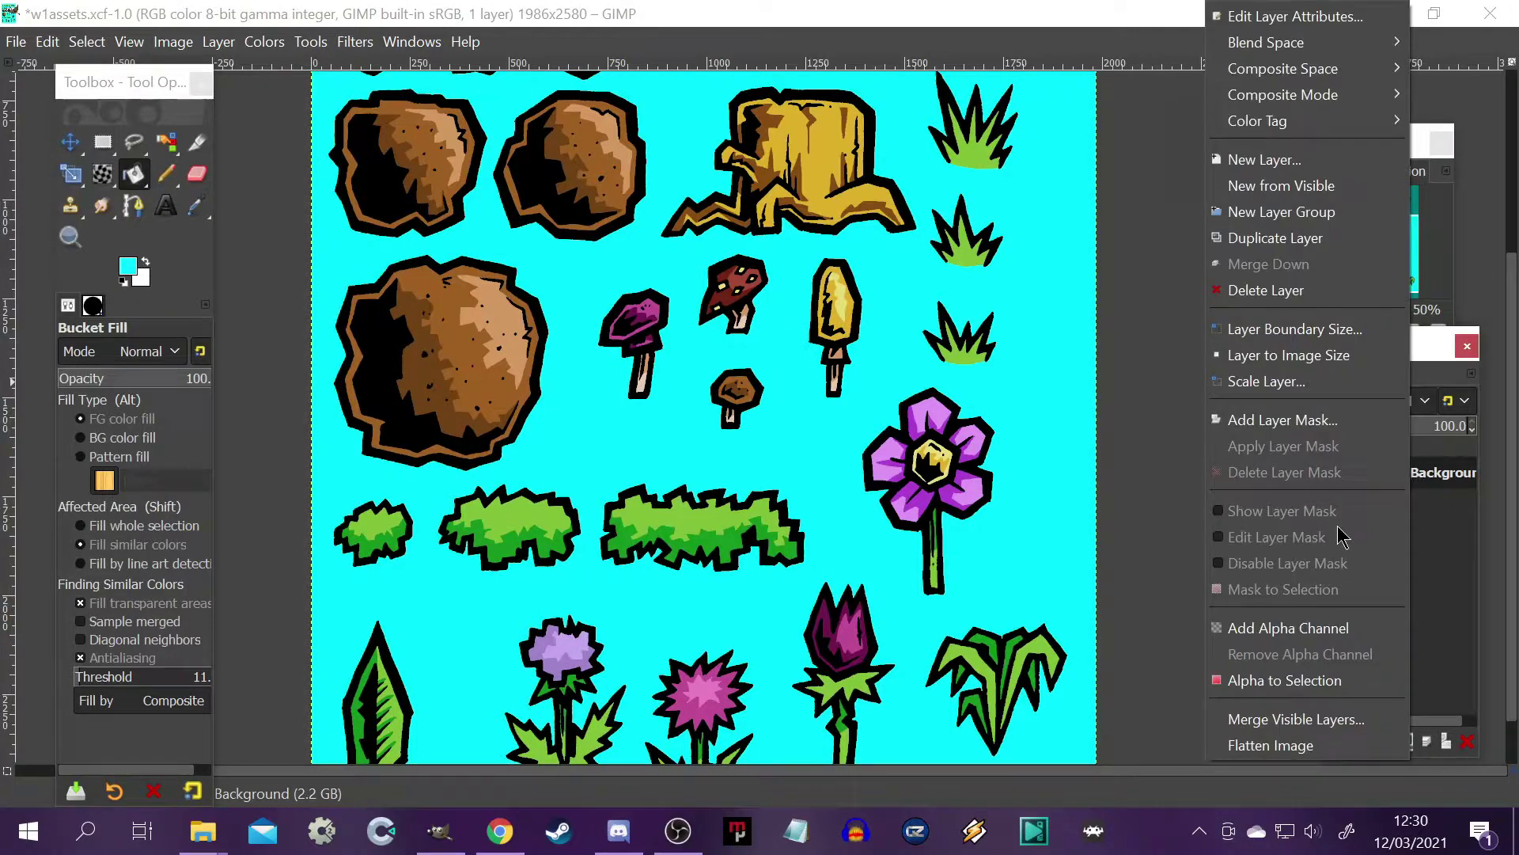
{"action": "left_click", "coordinate": [1282, 627]}
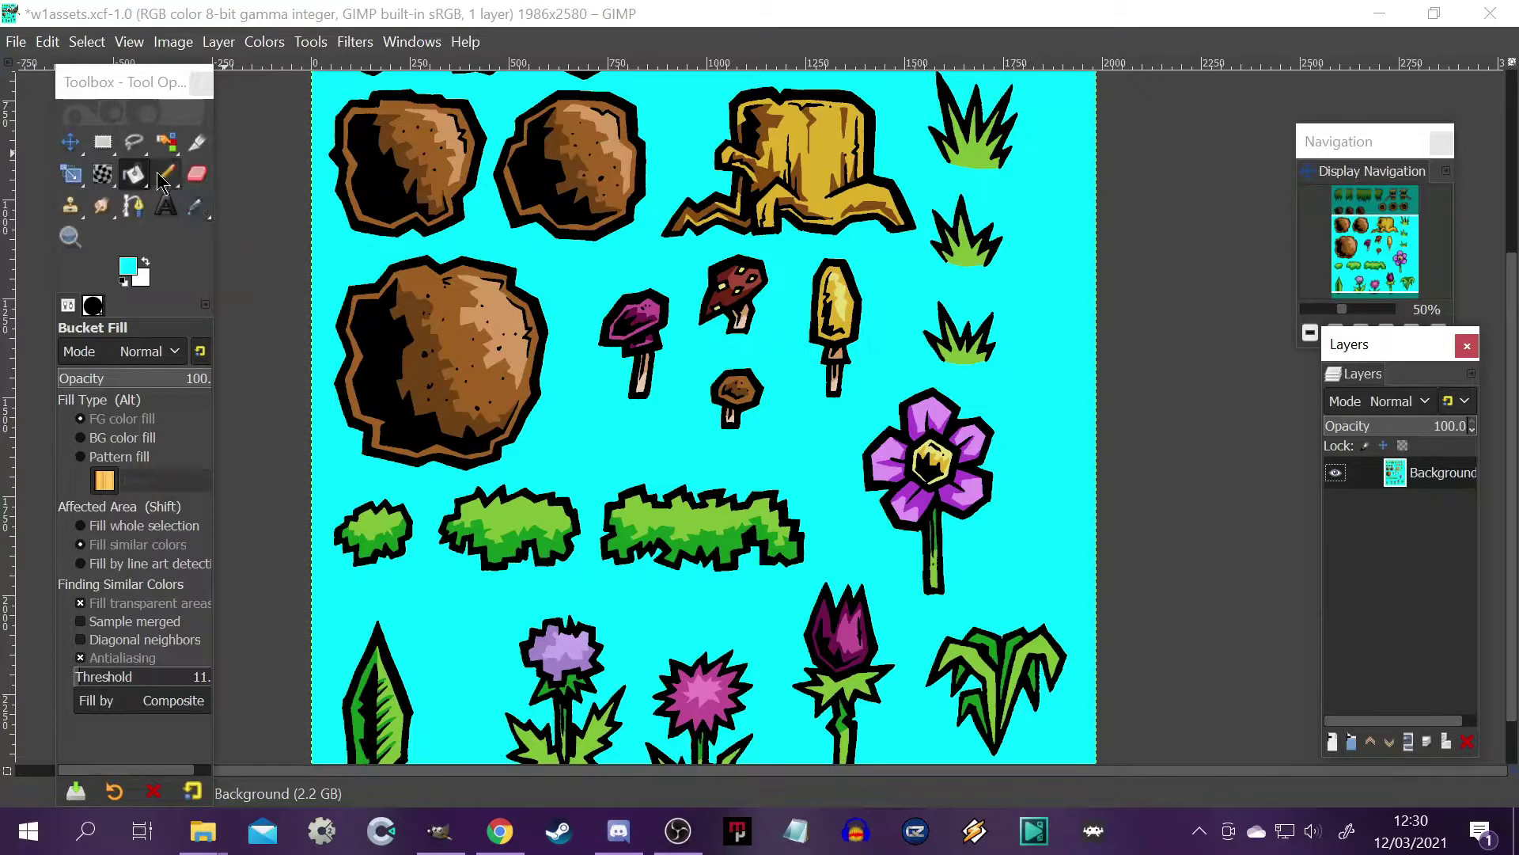
{"action": "left_click", "coordinate": [166, 143]}
{"action": "left_click", "coordinate": [629, 271]}
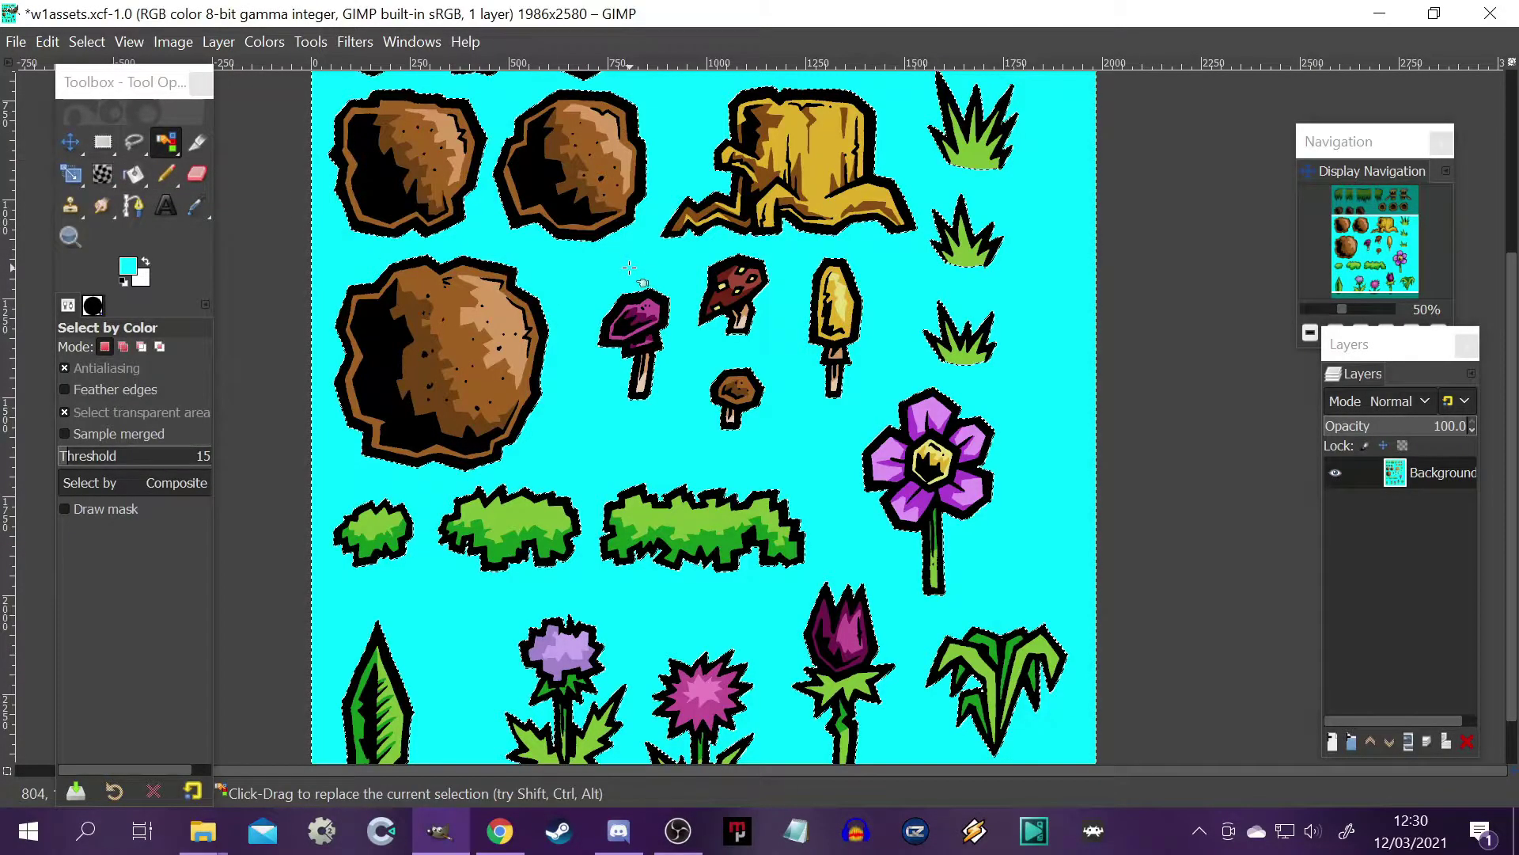
{"action": "key", "text": "Delete"}
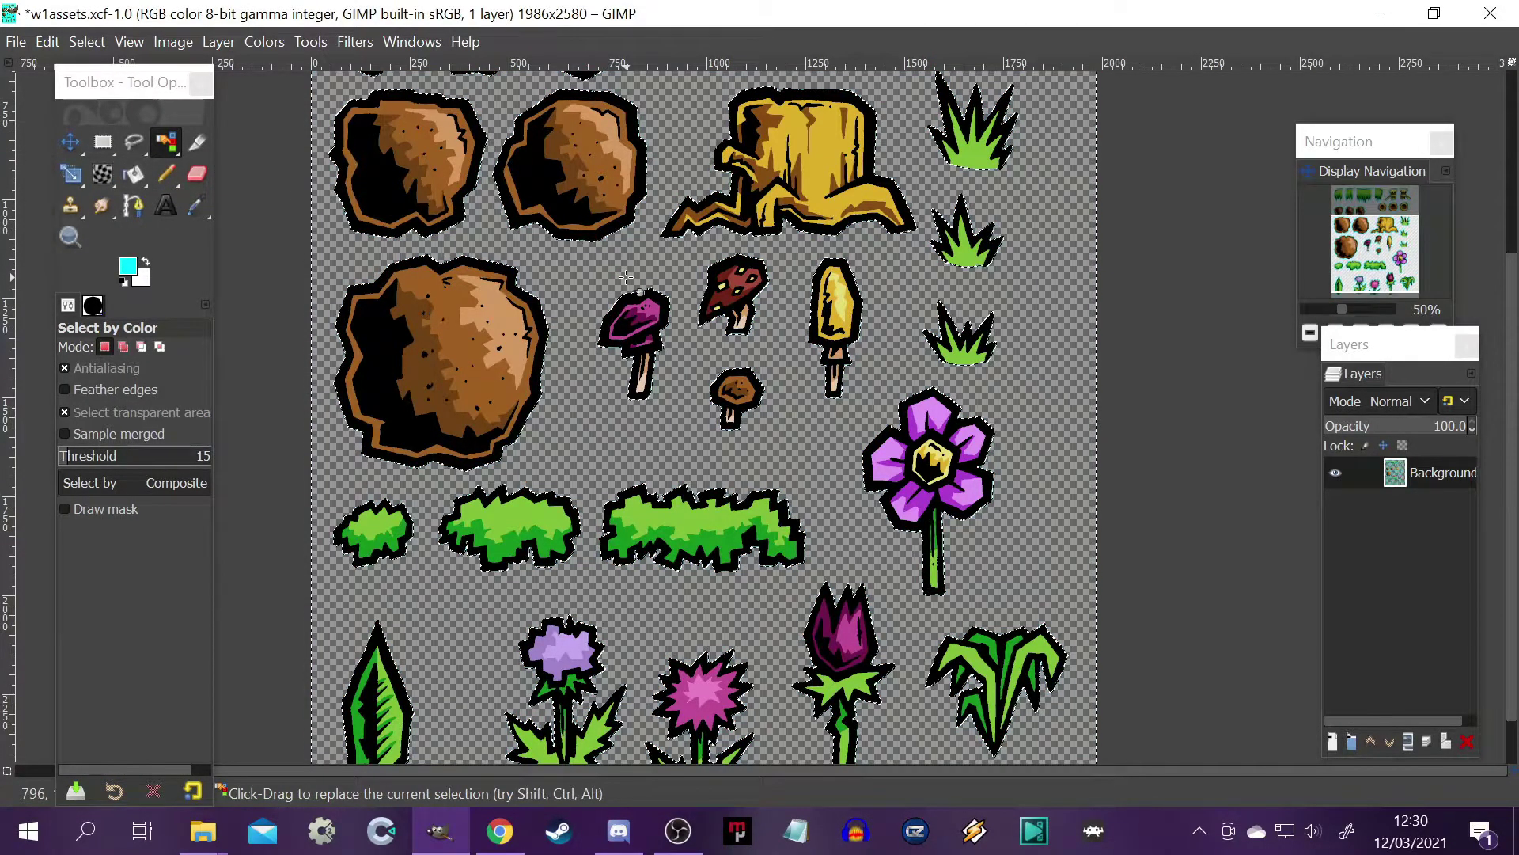
{"action": "key", "text": "shift+ctrl+a"}
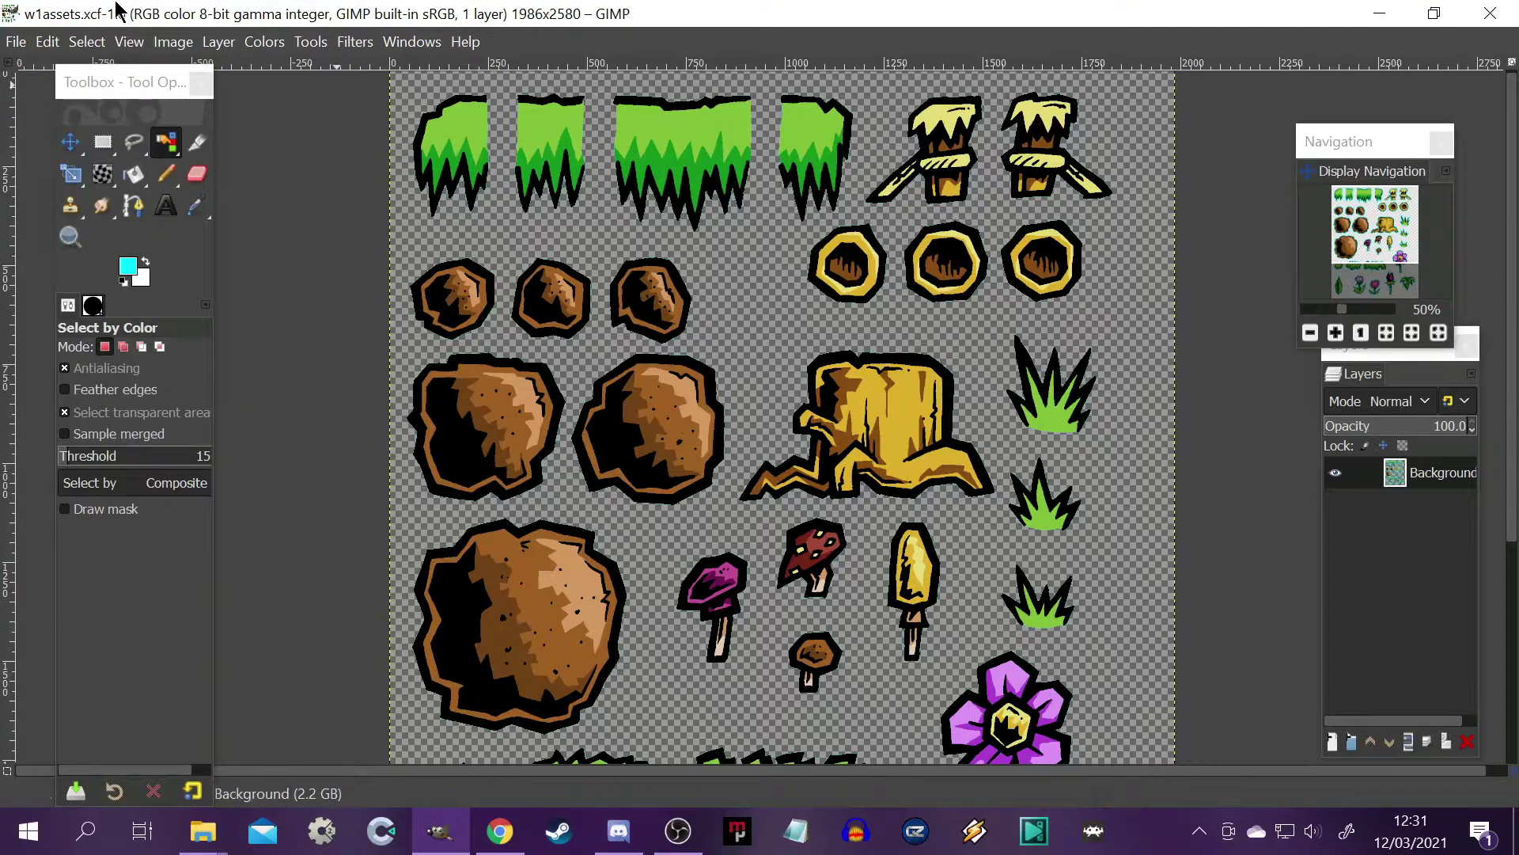
Scale the image to 37.98% with Cubic interpolation, giving 755 × 980 pixels.
{"action": "left_click", "coordinate": [173, 43]}
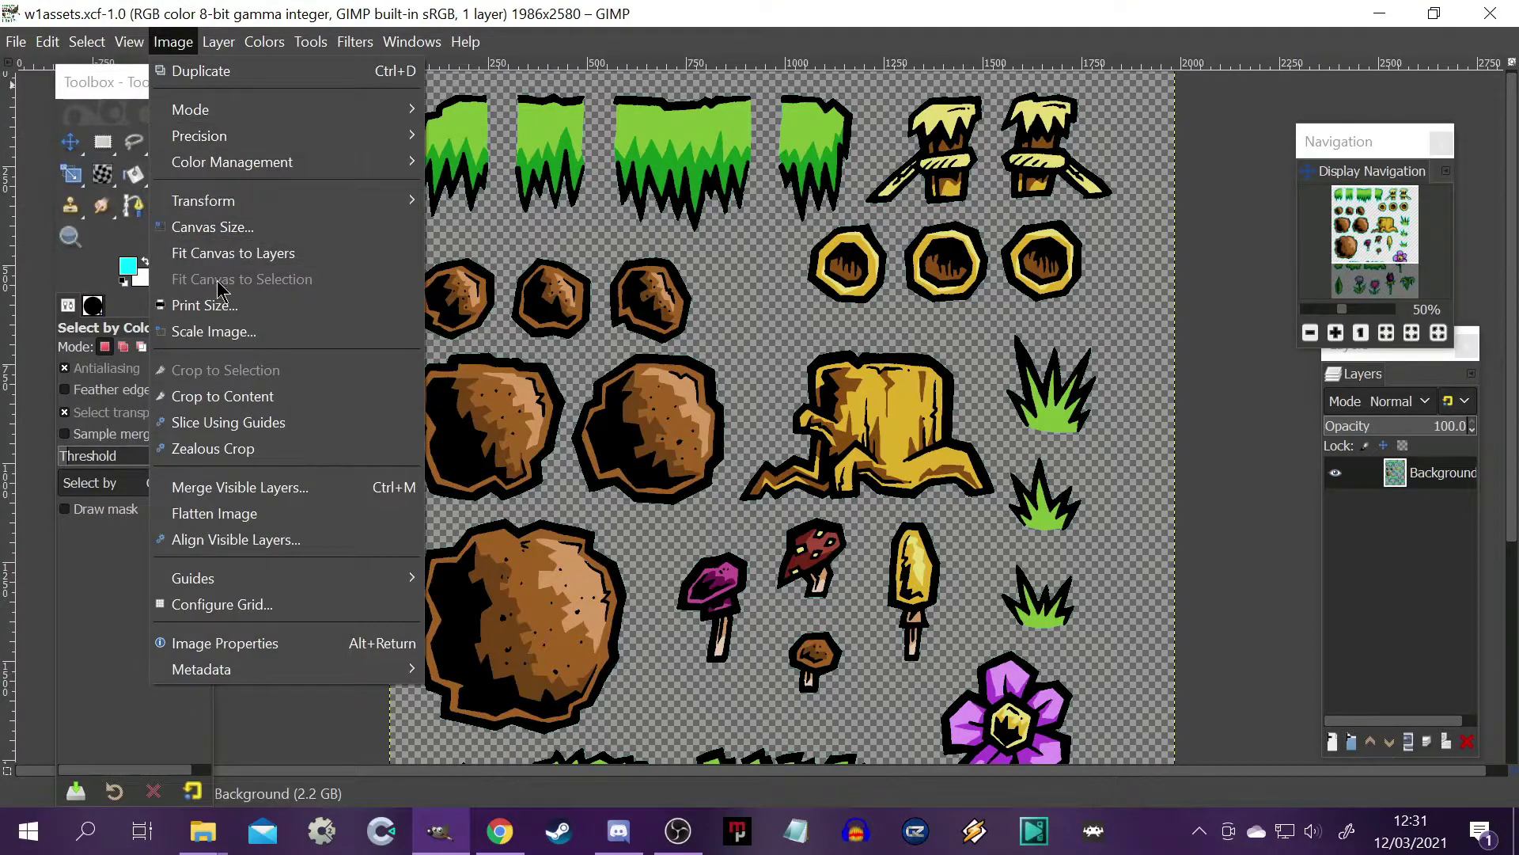
{"action": "left_click", "coordinate": [213, 332]}
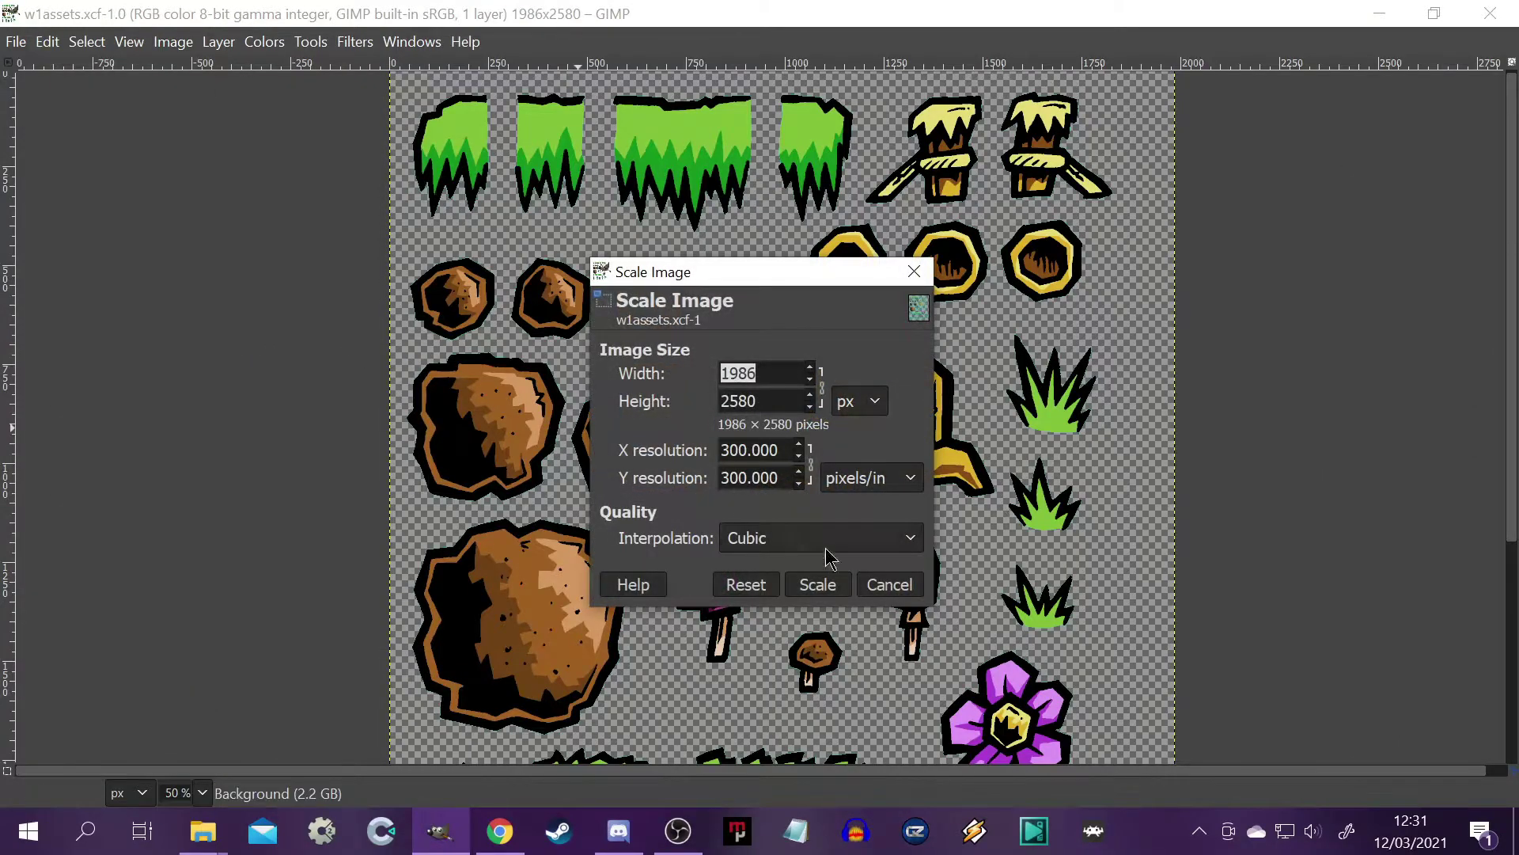
{"action": "left_click", "coordinate": [884, 408]}
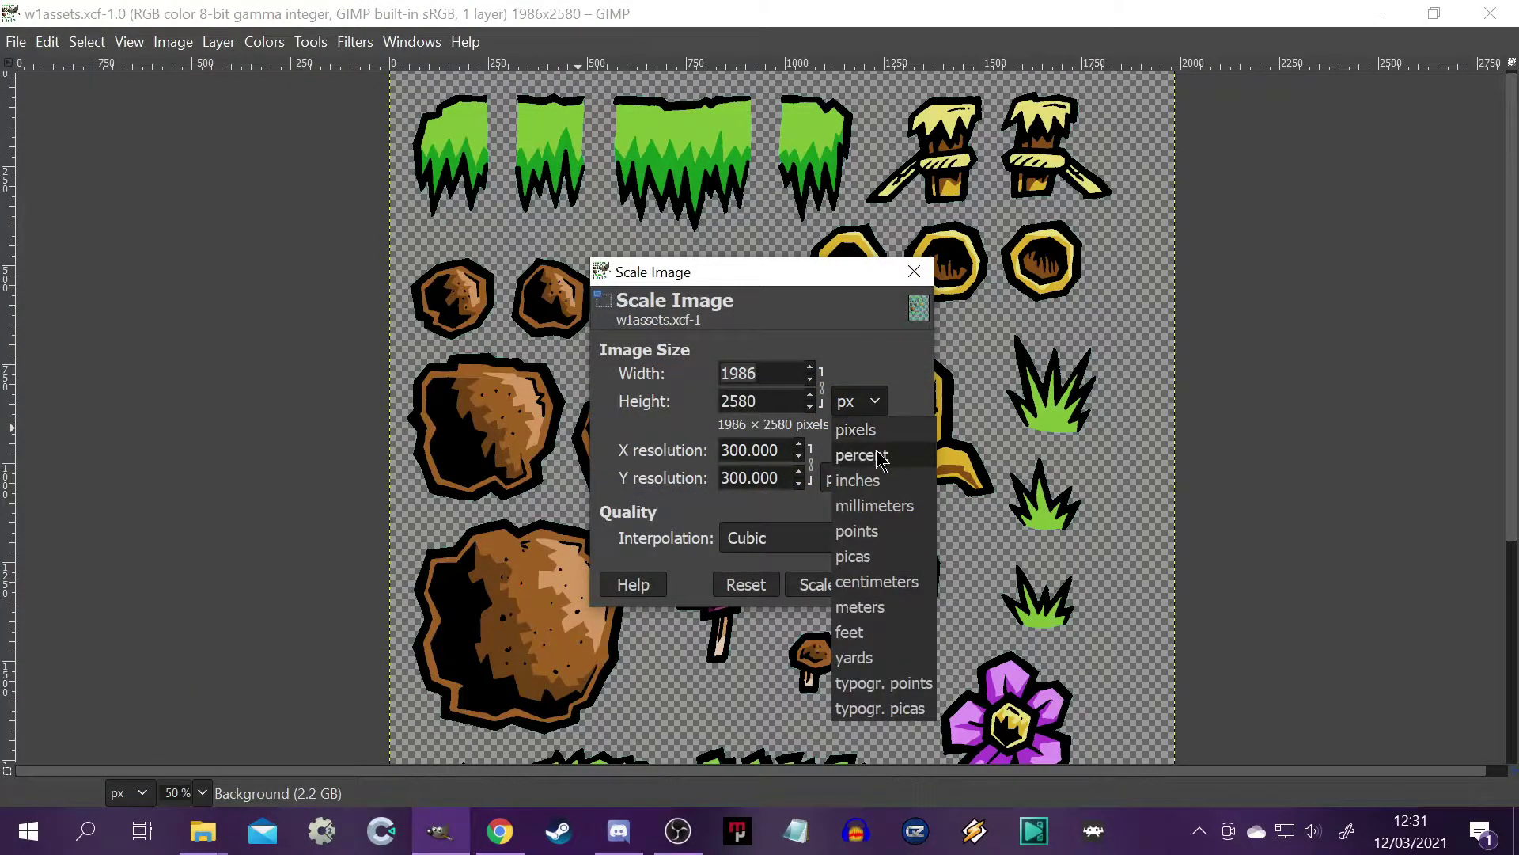
{"action": "left_click", "coordinate": [881, 458]}
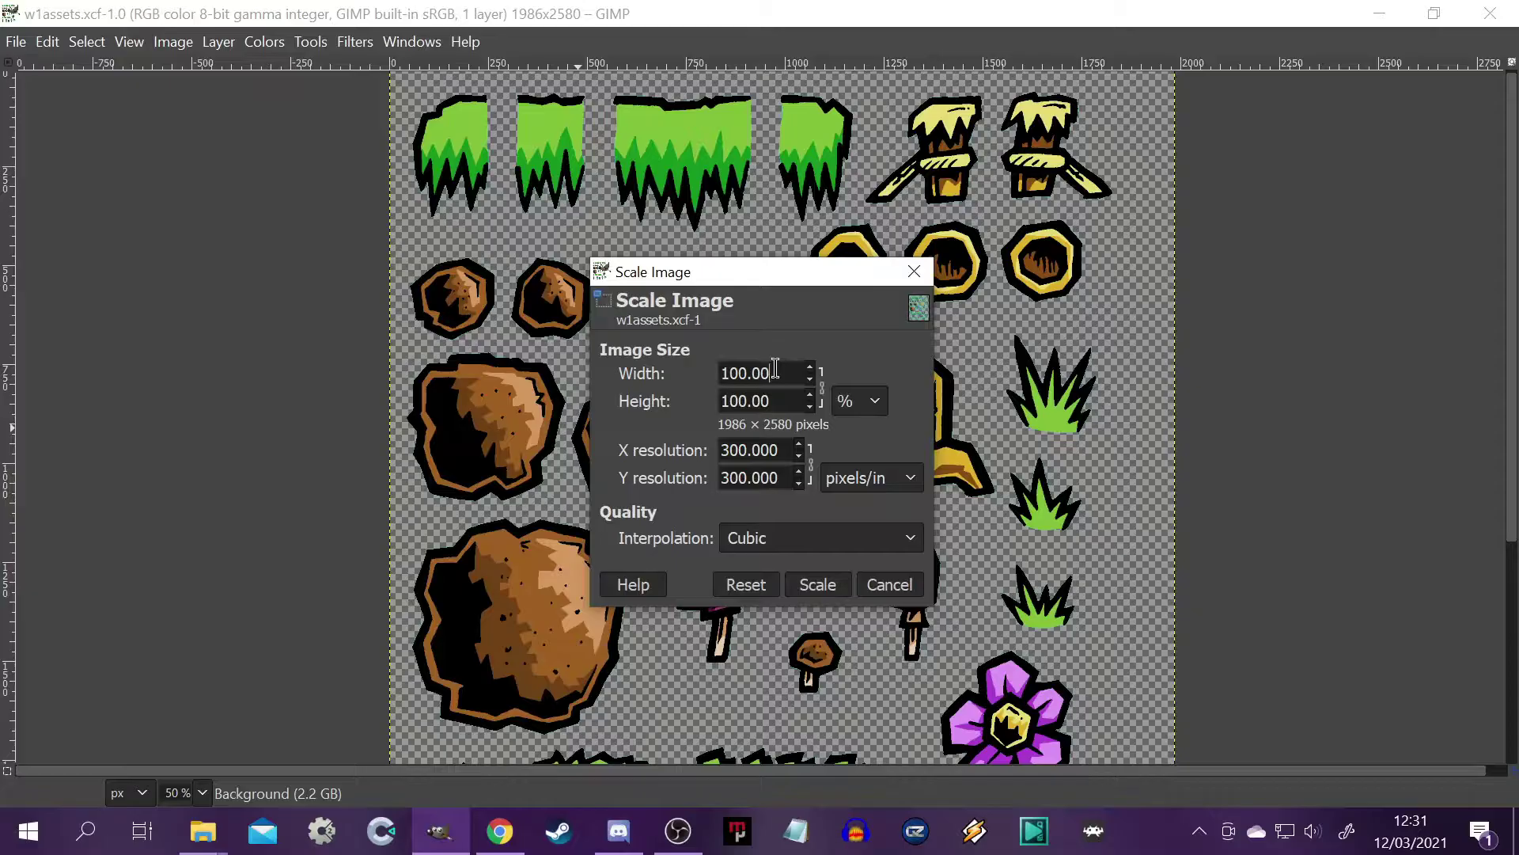
{"action": "left_click_drag", "start_coordinate": [776, 369], "coordinate": [559, 342]}
{"action": "type", "text": "37.98"}
{"action": "left_click", "coordinate": [777, 399]}
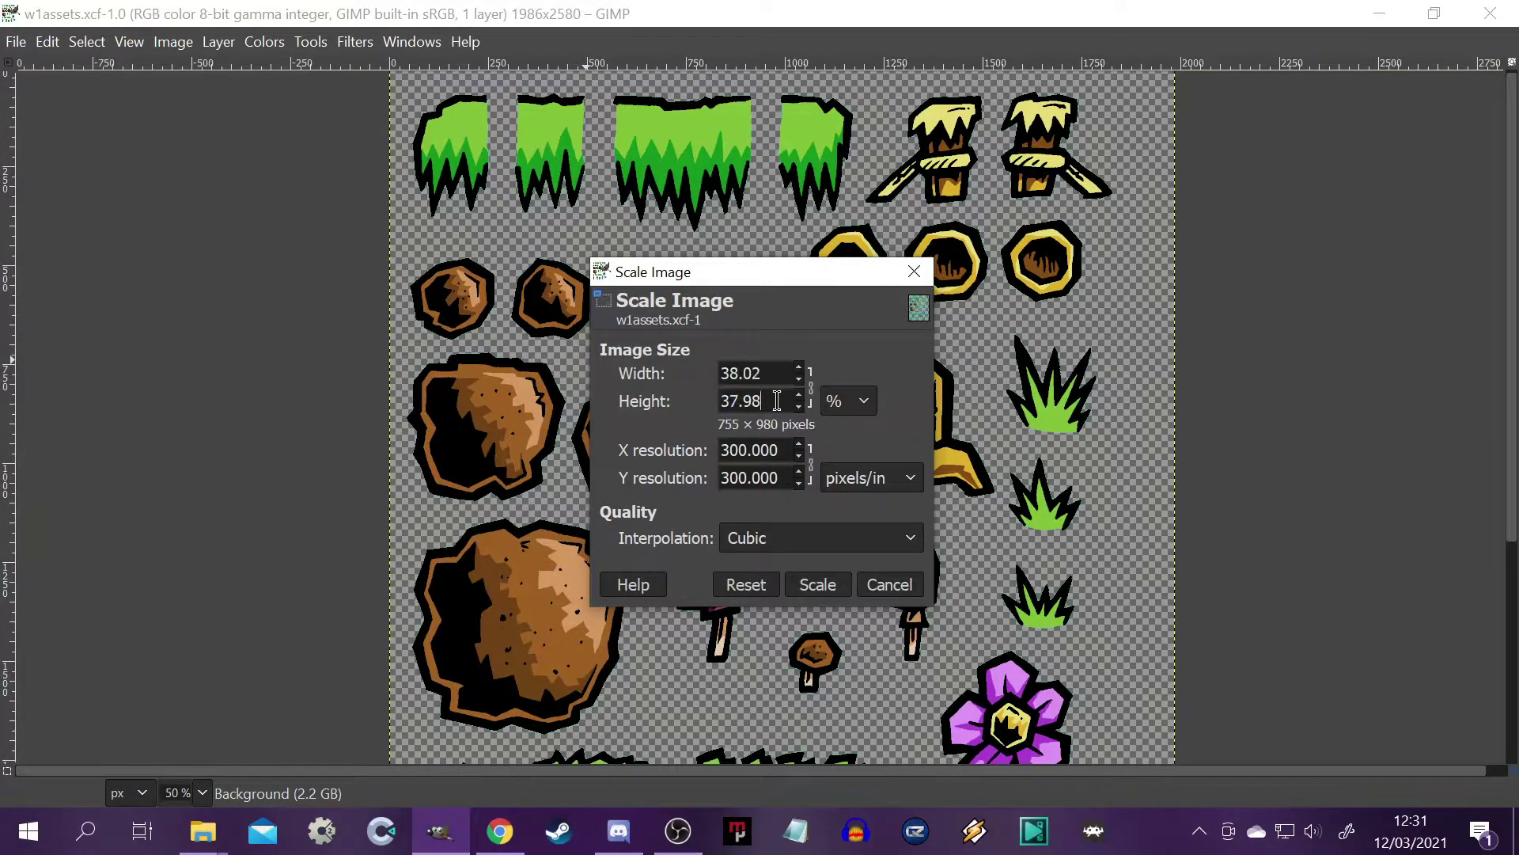
{"action": "left_click", "coordinate": [845, 545]}
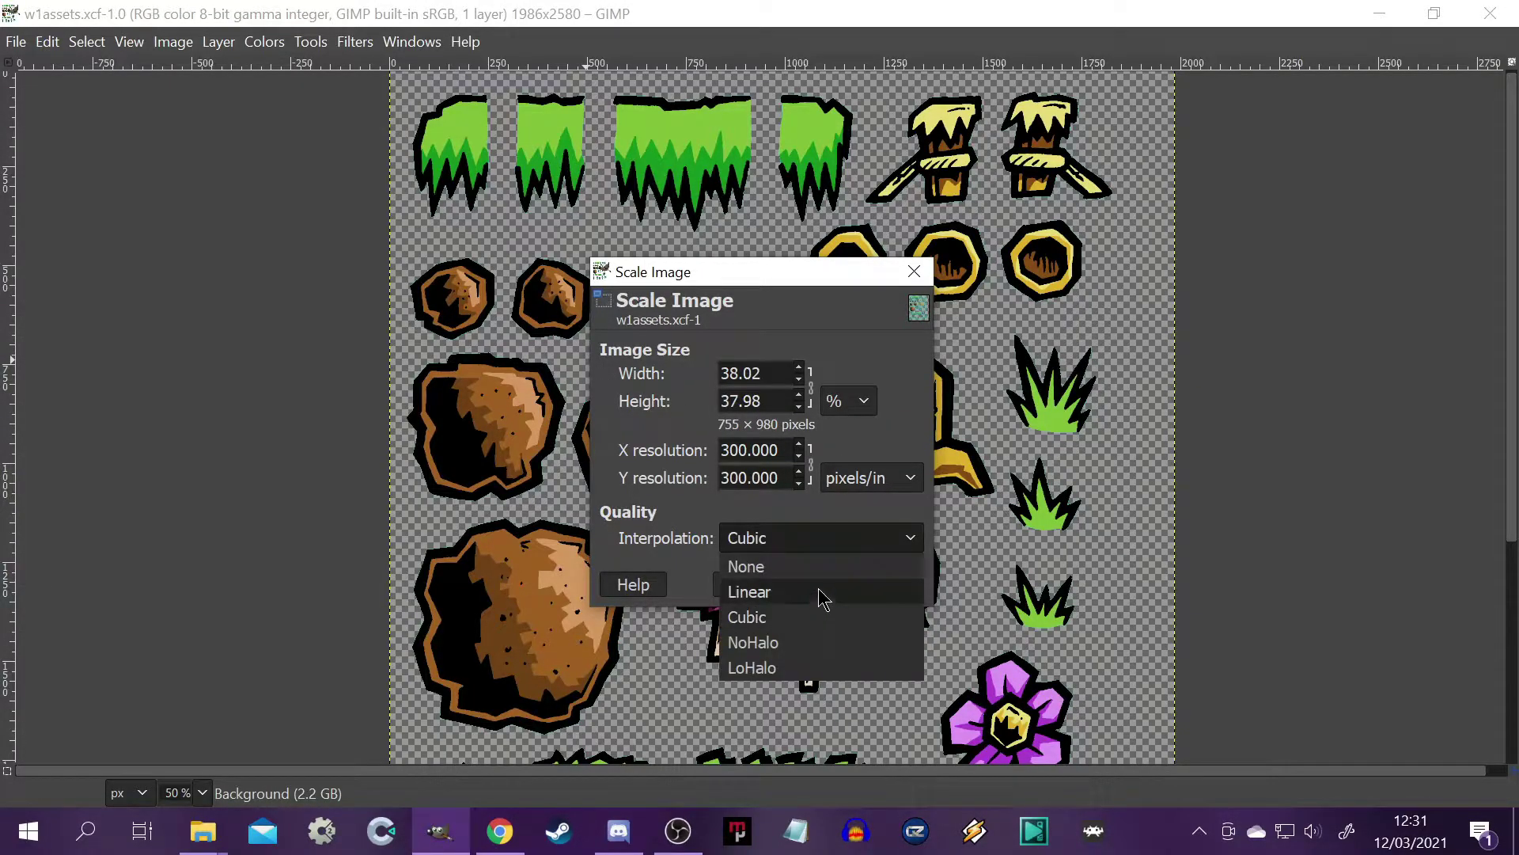
{"action": "left_click", "coordinate": [785, 618]}
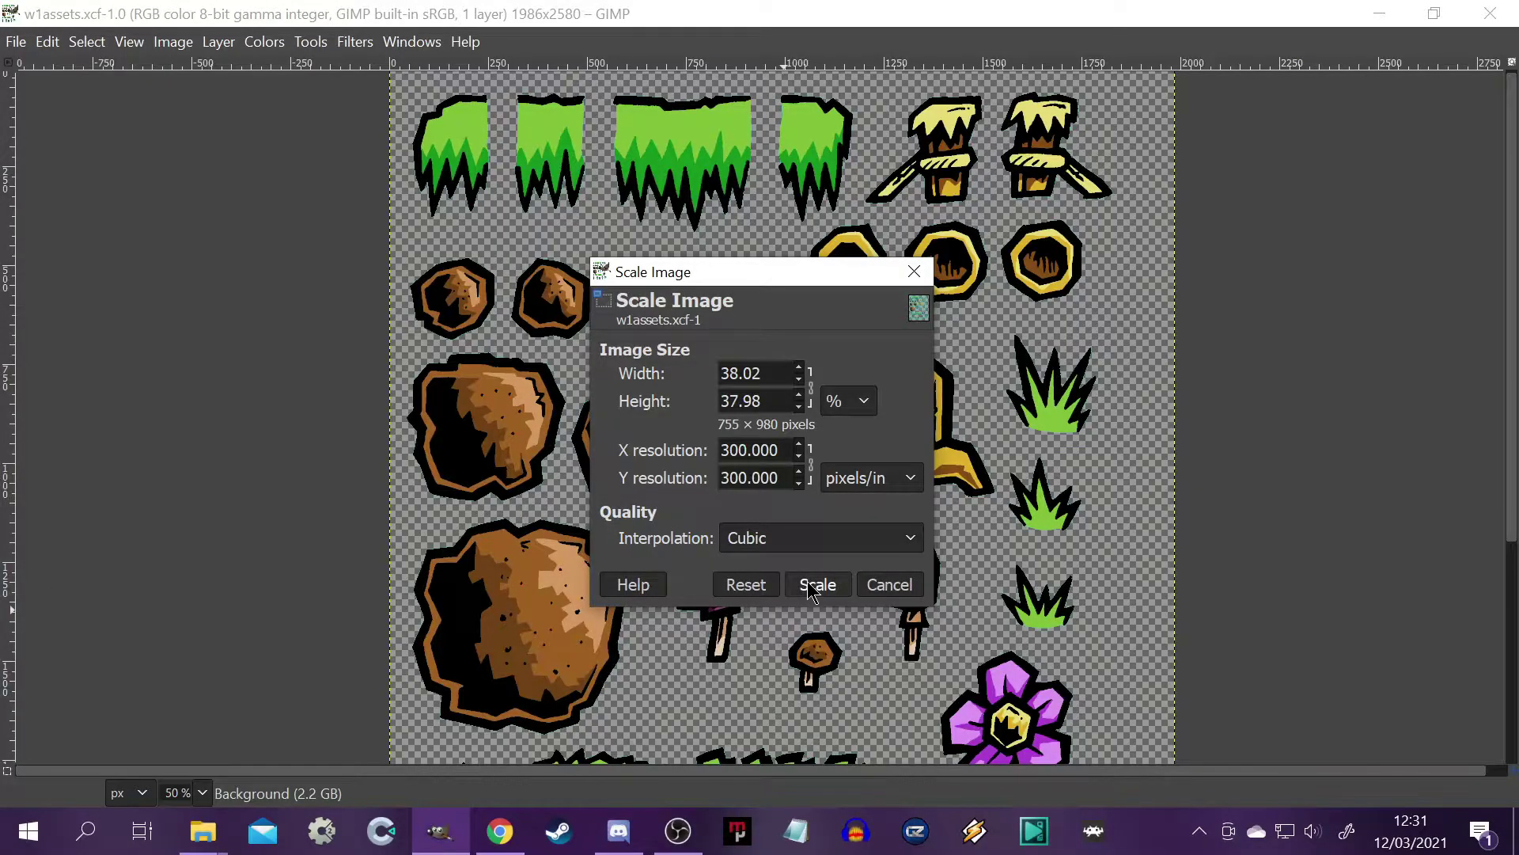
{"action": "left_click", "coordinate": [813, 587]}
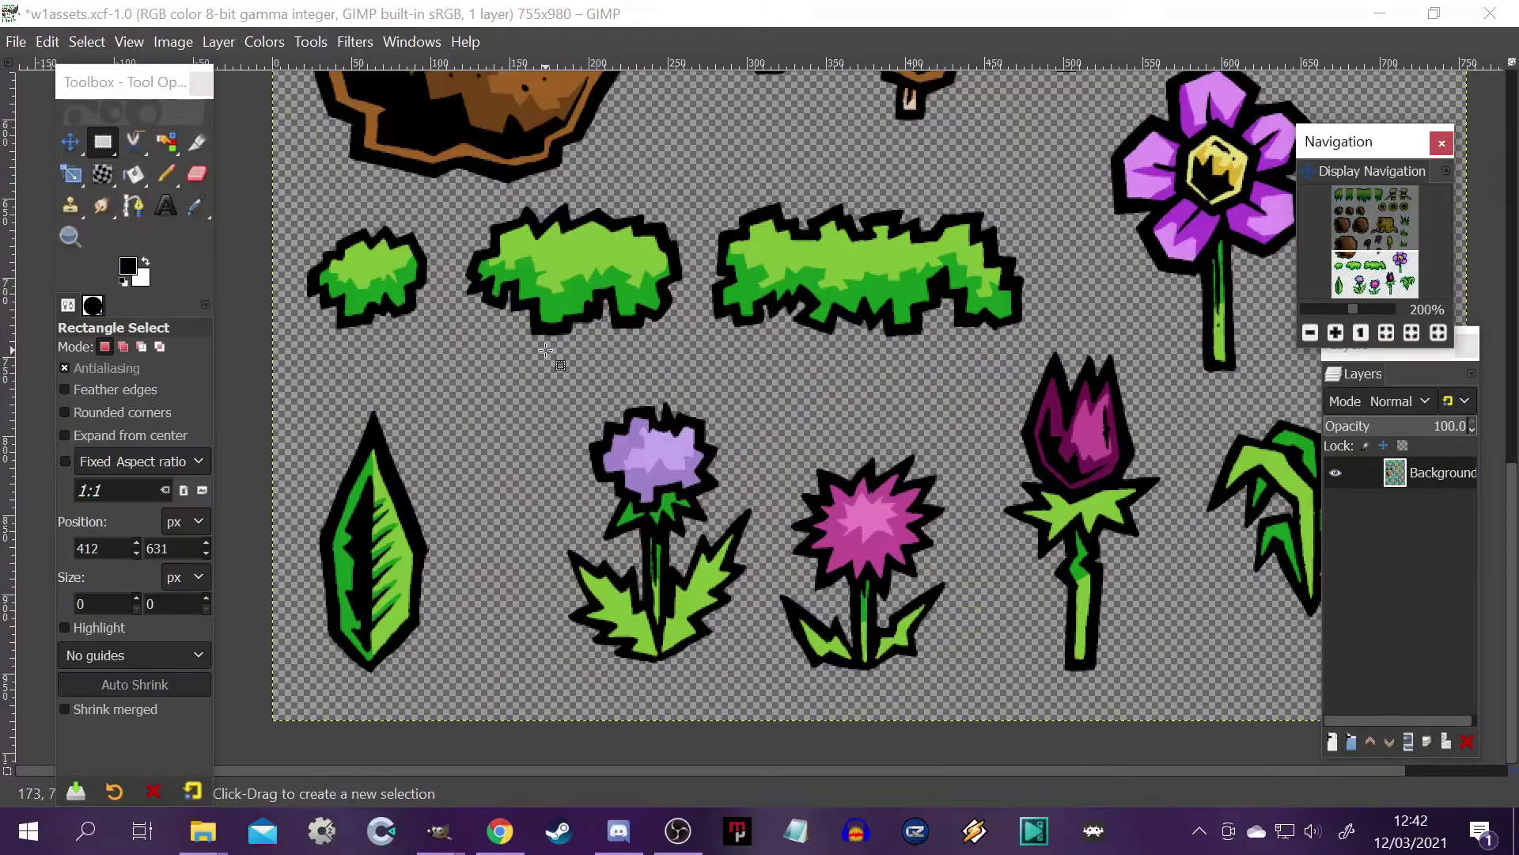
Select the leaf sprite tightly, copy it and paste it as a new image.
{"action": "left_click_drag", "start_coordinate": [287, 373], "coordinate": [474, 685]}
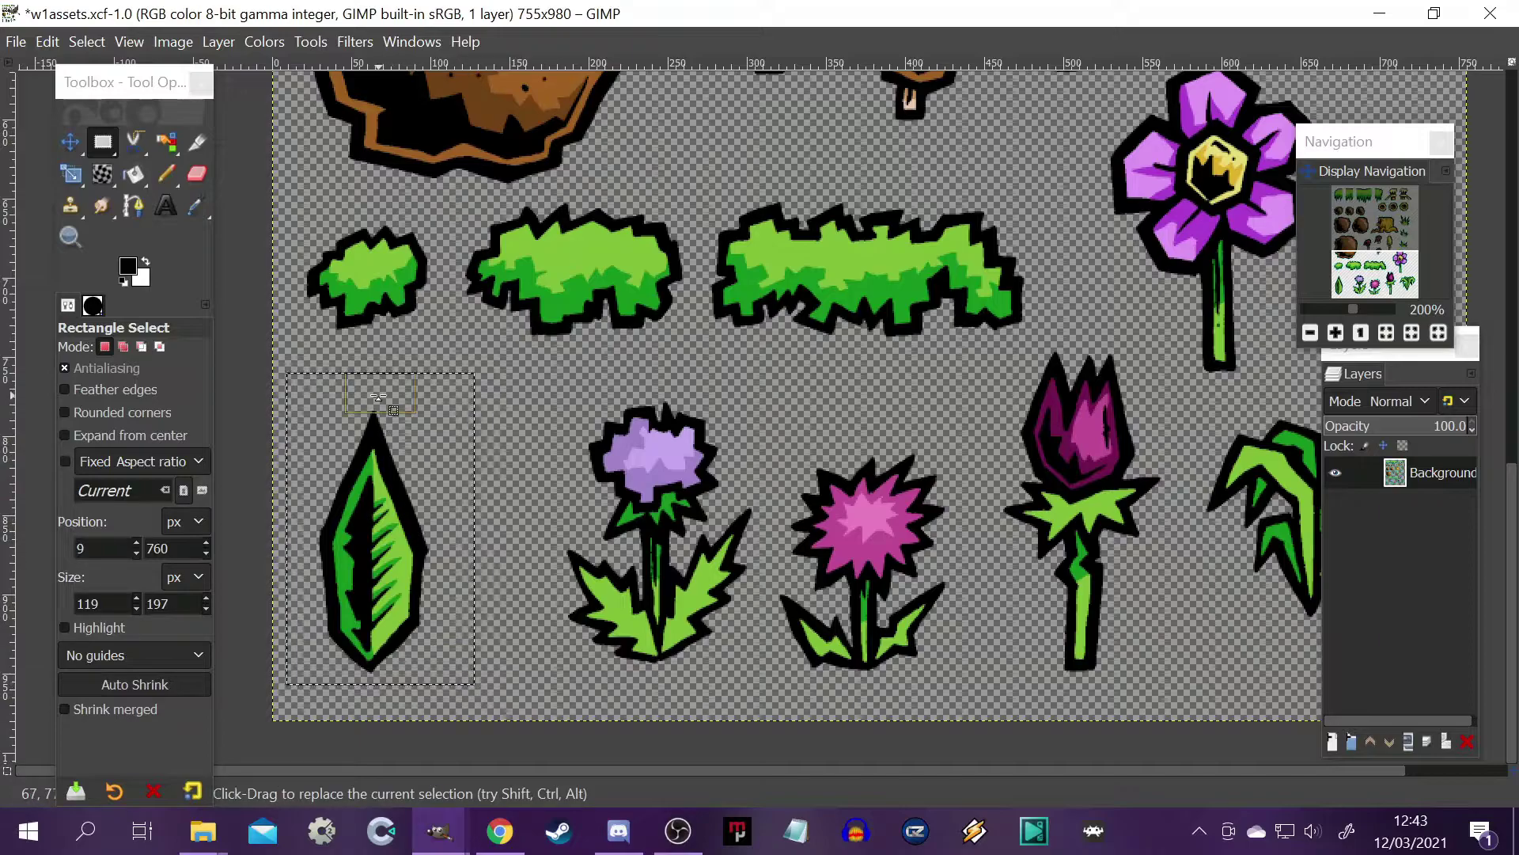
{"action": "left_click_drag", "start_coordinate": [383, 405], "coordinate": [384, 429]}
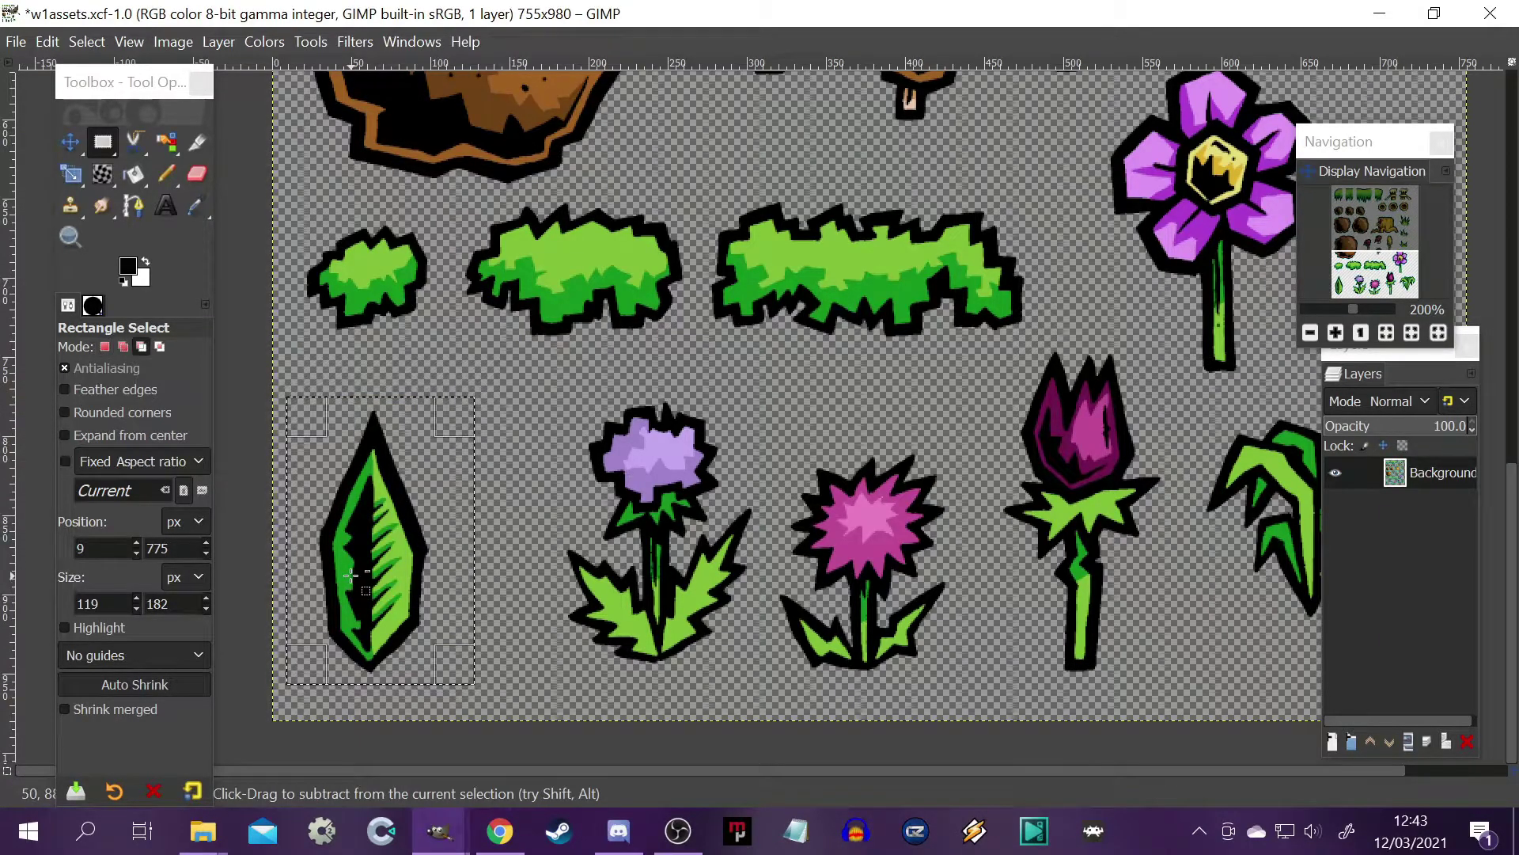
{"action": "key", "text": "ctrl+c"}
{"action": "key", "text": "ctrl+shift+v"}
Export the new leaf image as leafy.png into exported_assets and close its window.
{"action": "key", "text": "ctrl+shift+e"}
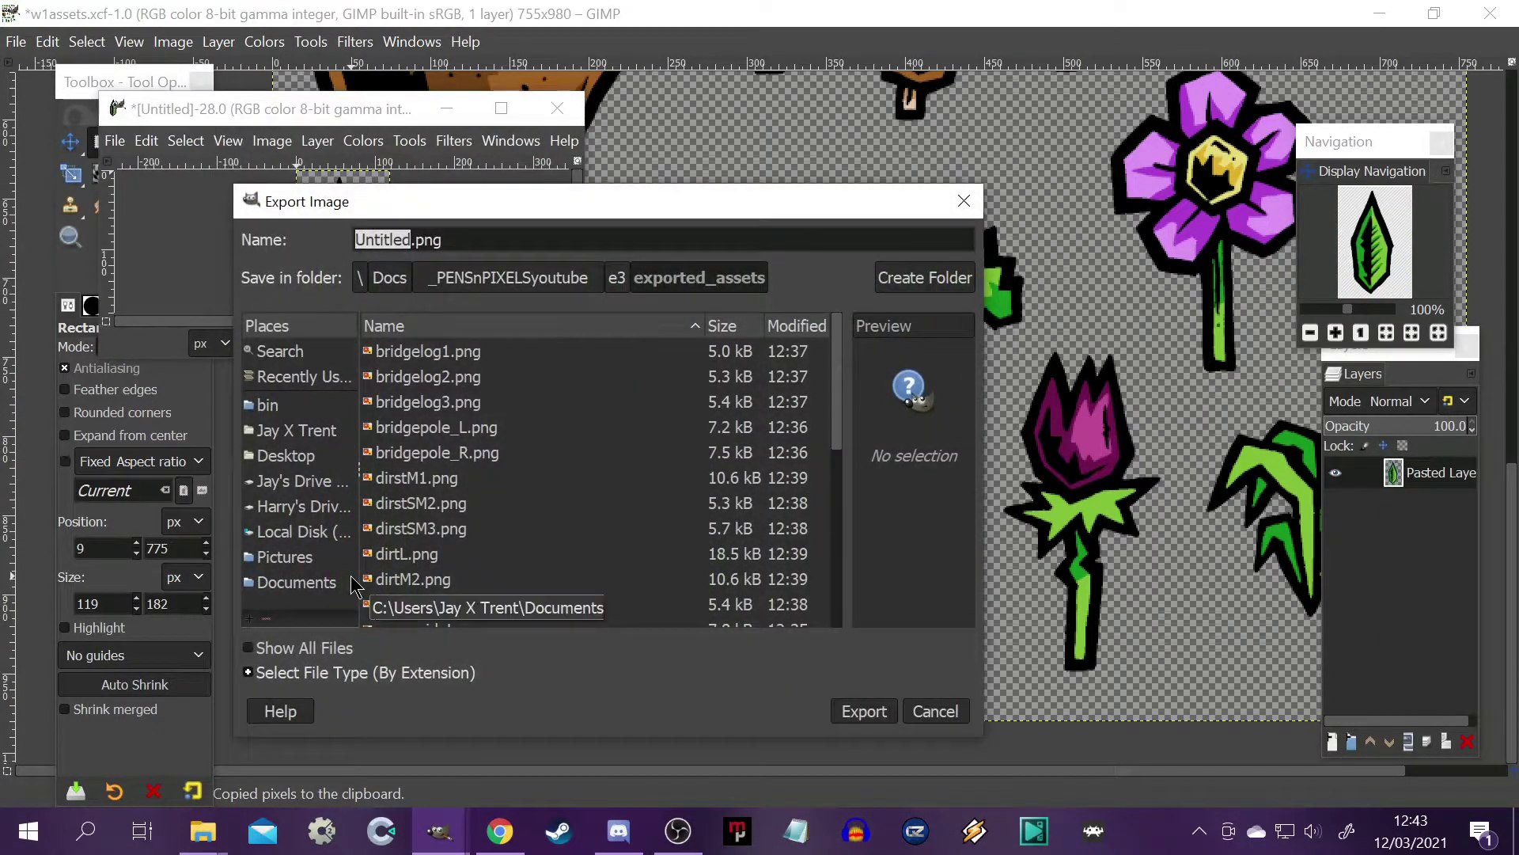
{"action": "type", "text": "le"}
{"action": "key", "text": "Return"}
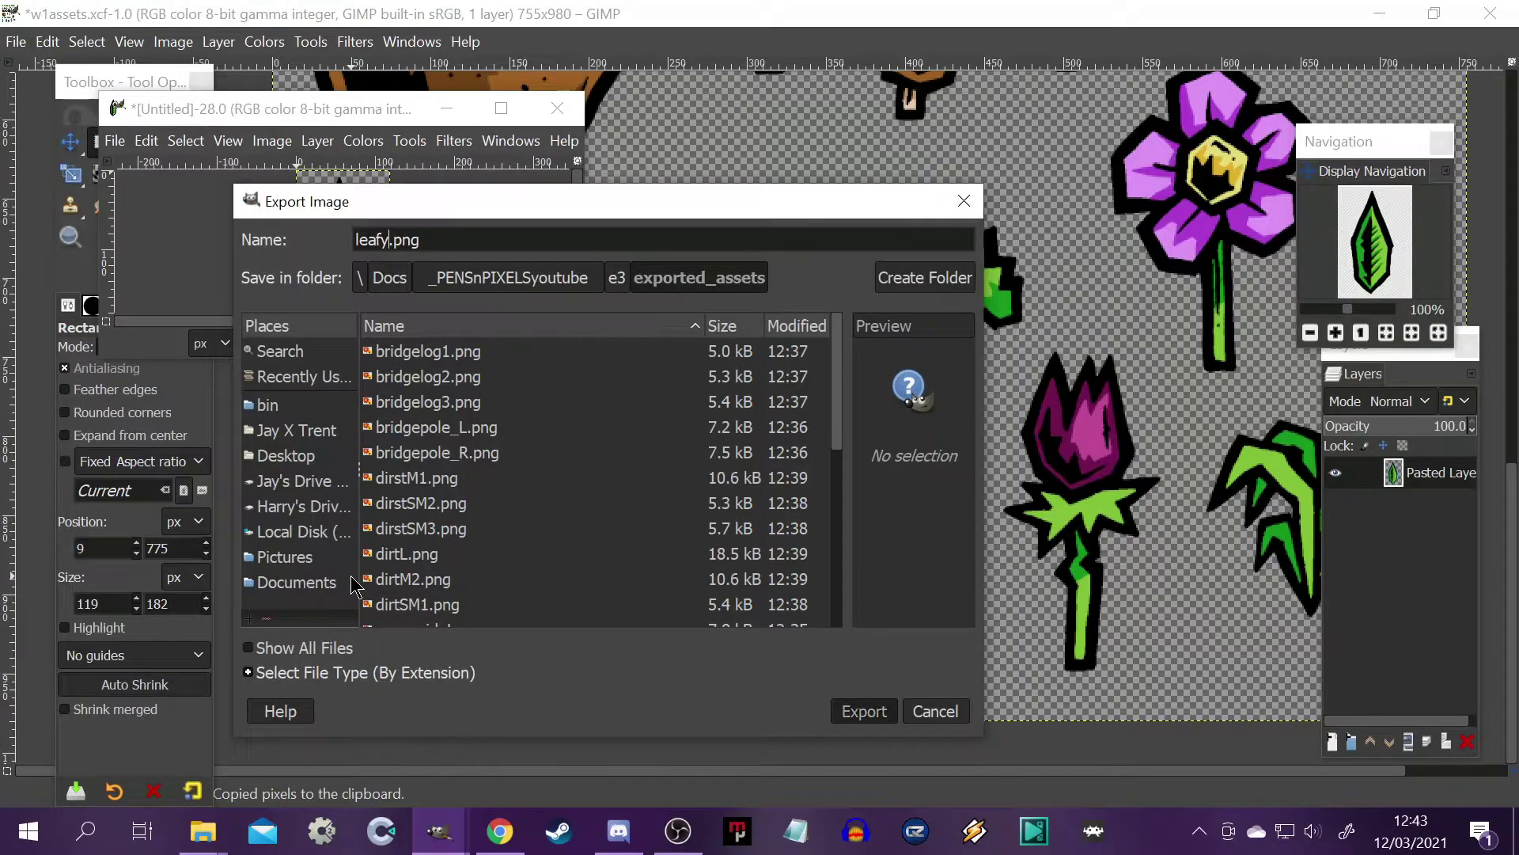
{"action": "key", "text": "Return"}
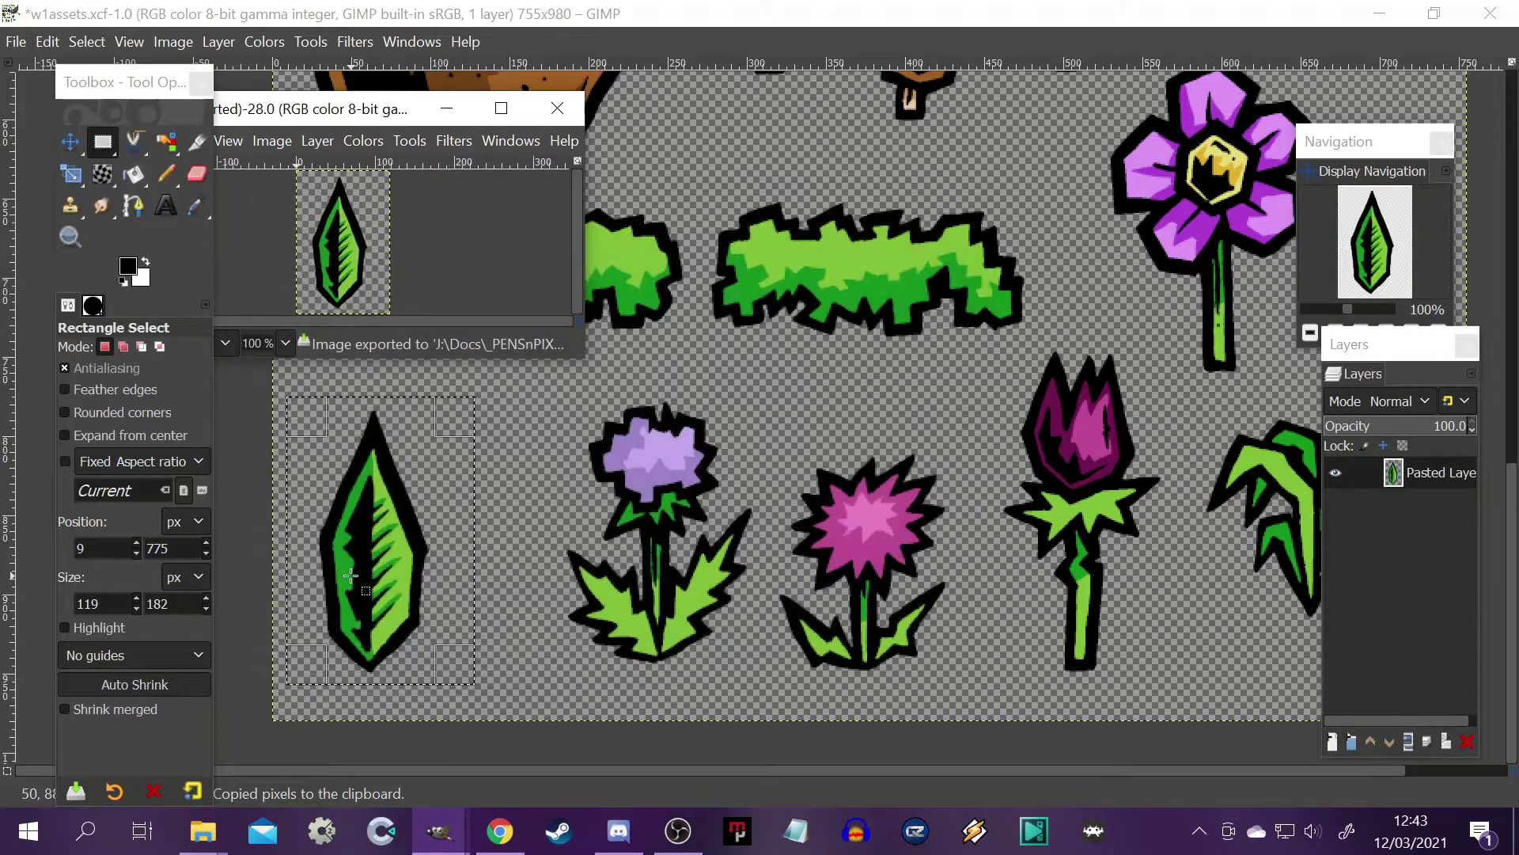
{"action": "left_click", "coordinate": [557, 108]}
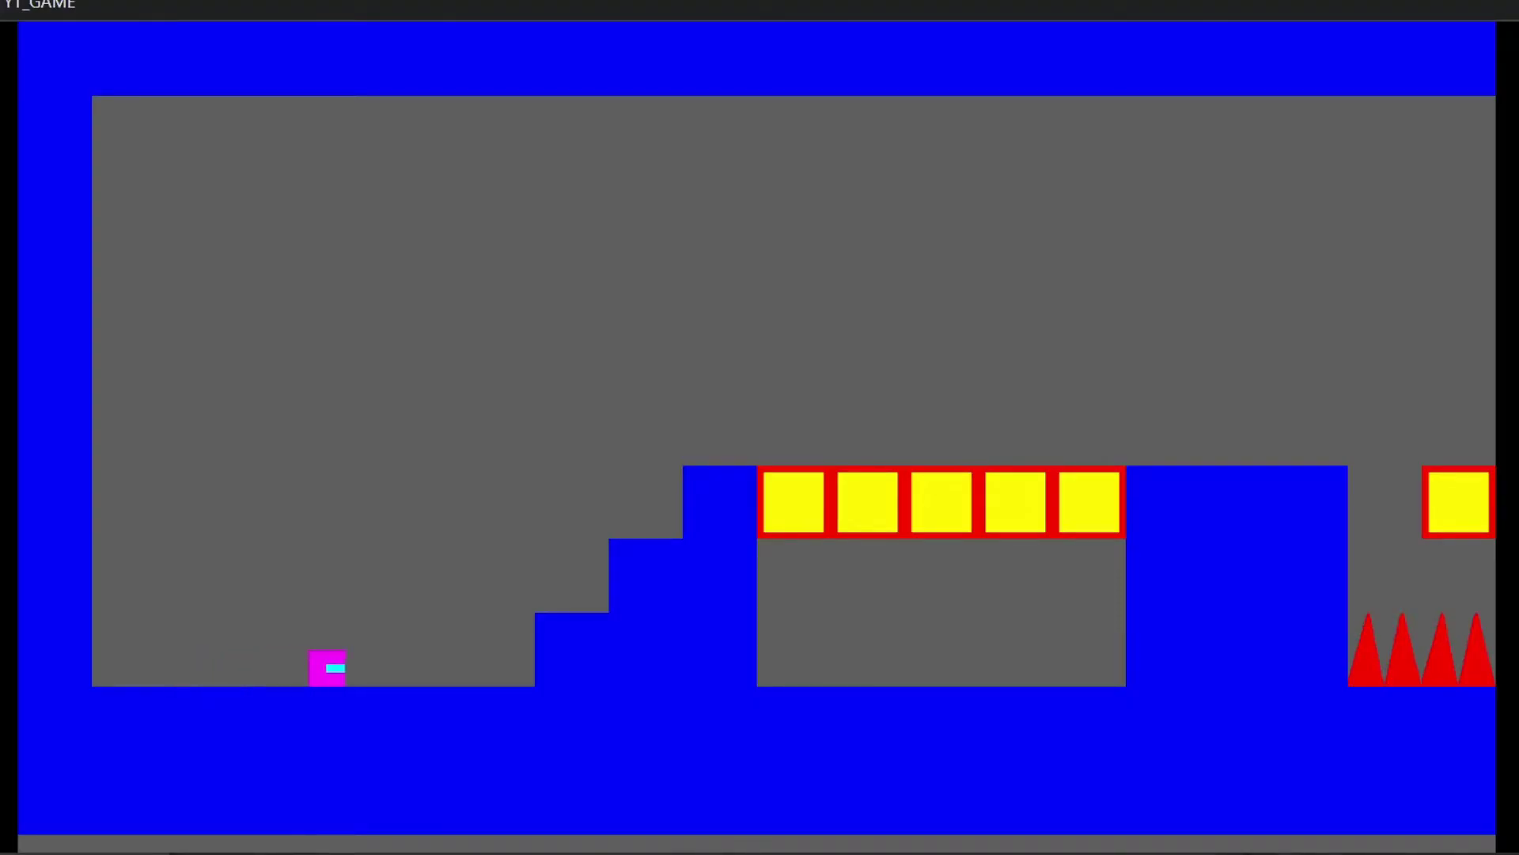
Run and jump the player right over the spikes and blue tower into Level1's final room.
{"action": "key", "text": "Right"}
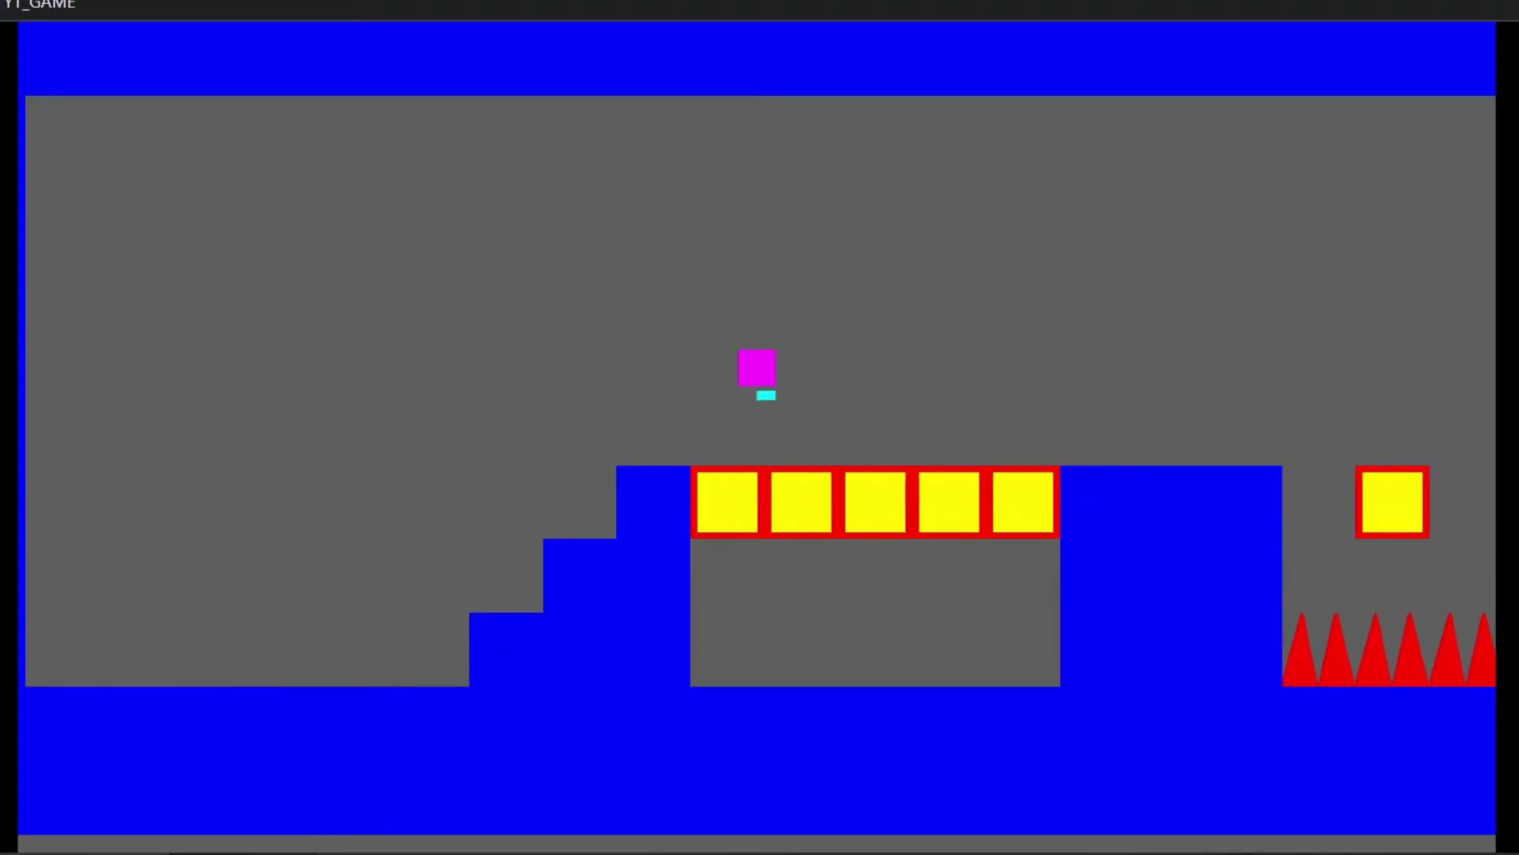
{"action": "key", "text": "Right"}
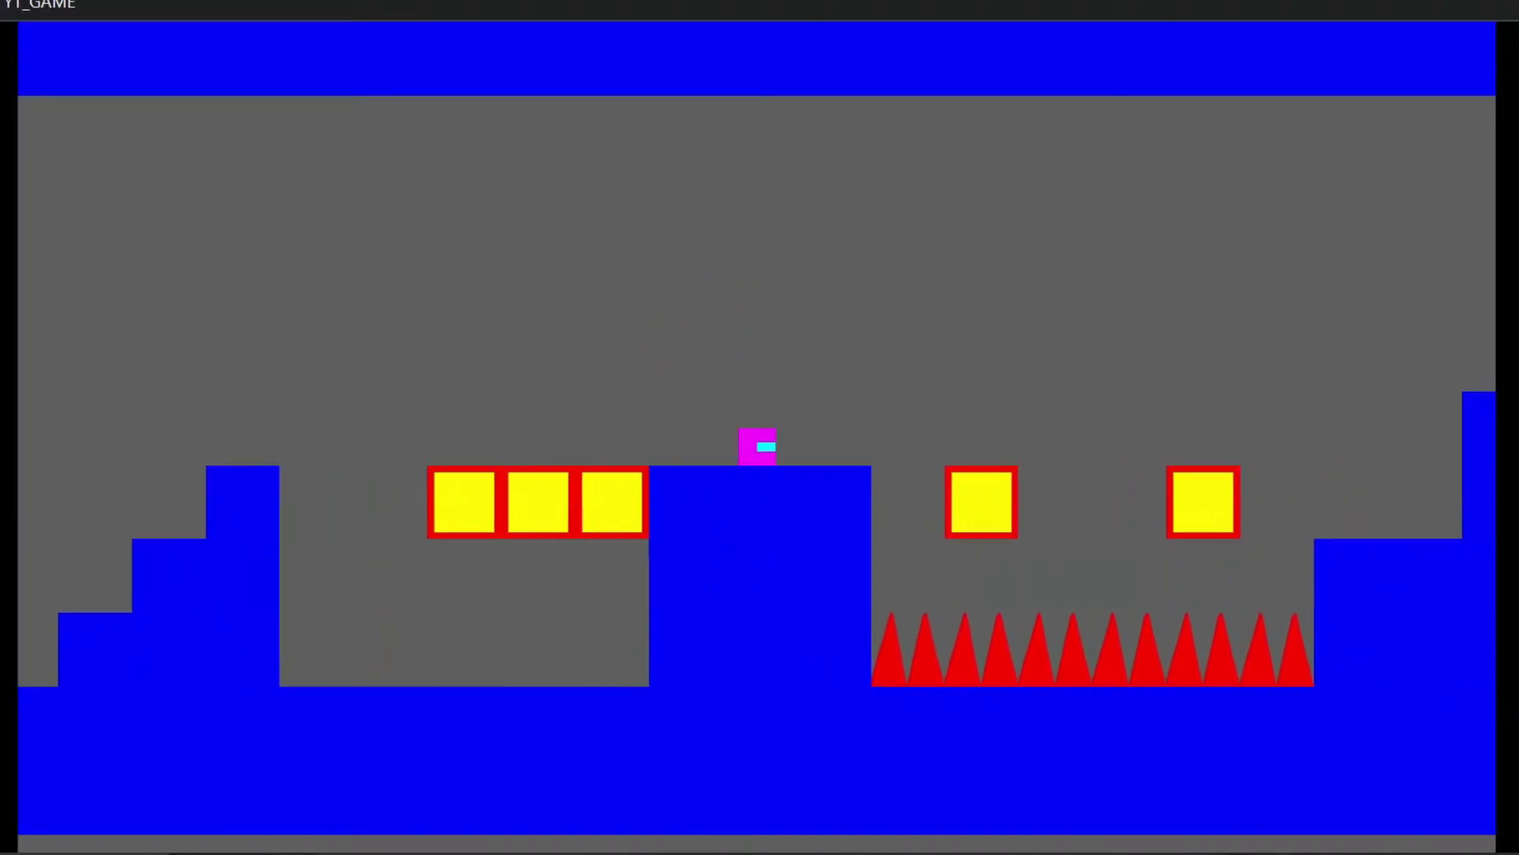
{"action": "key", "text": "Right"}
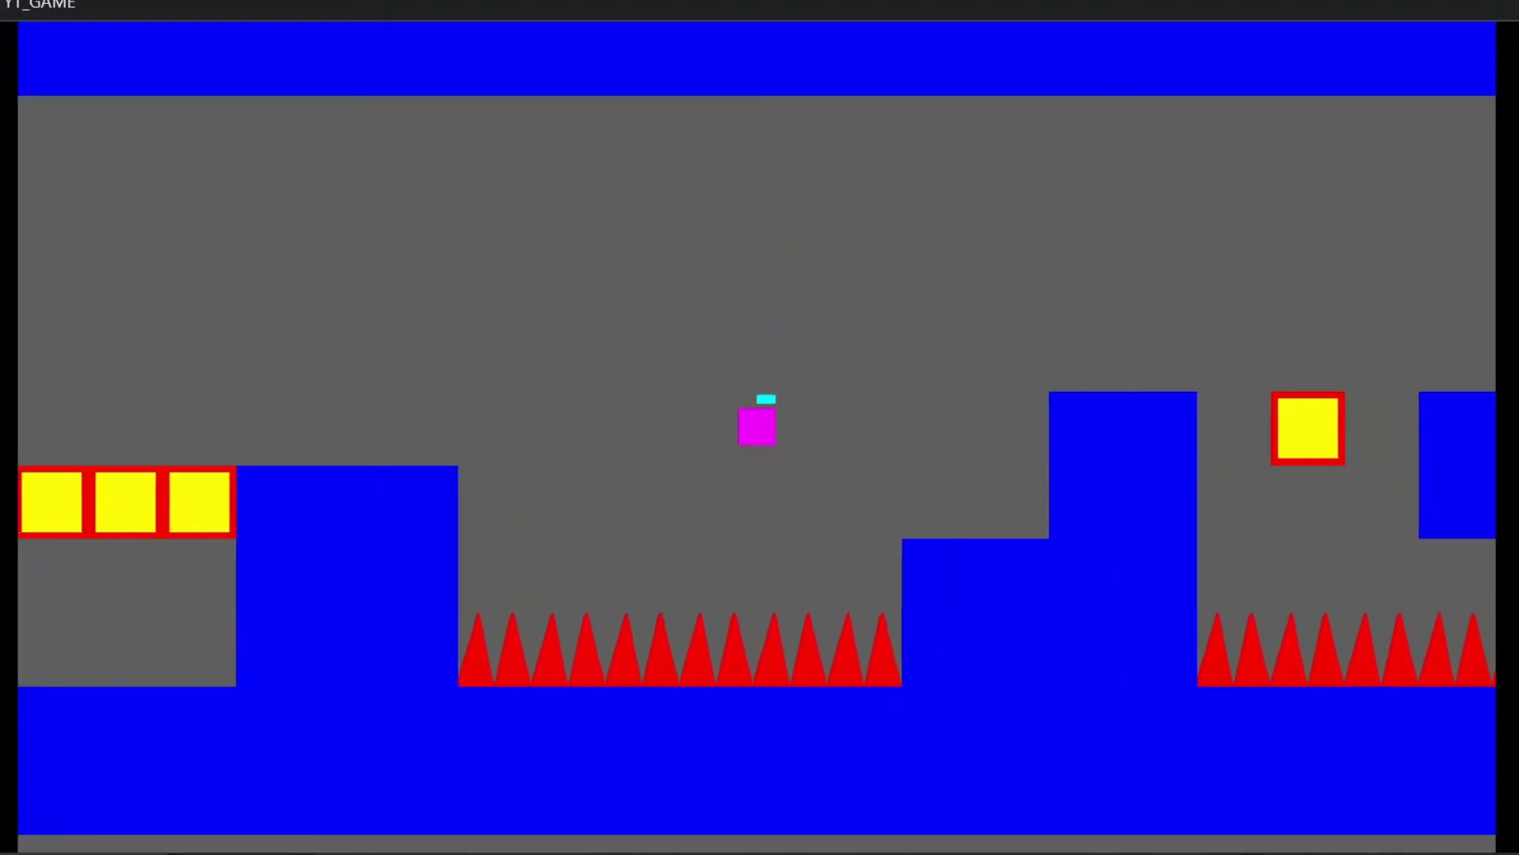
{"action": "key", "text": "space"}
{"action": "key", "text": "Right"}
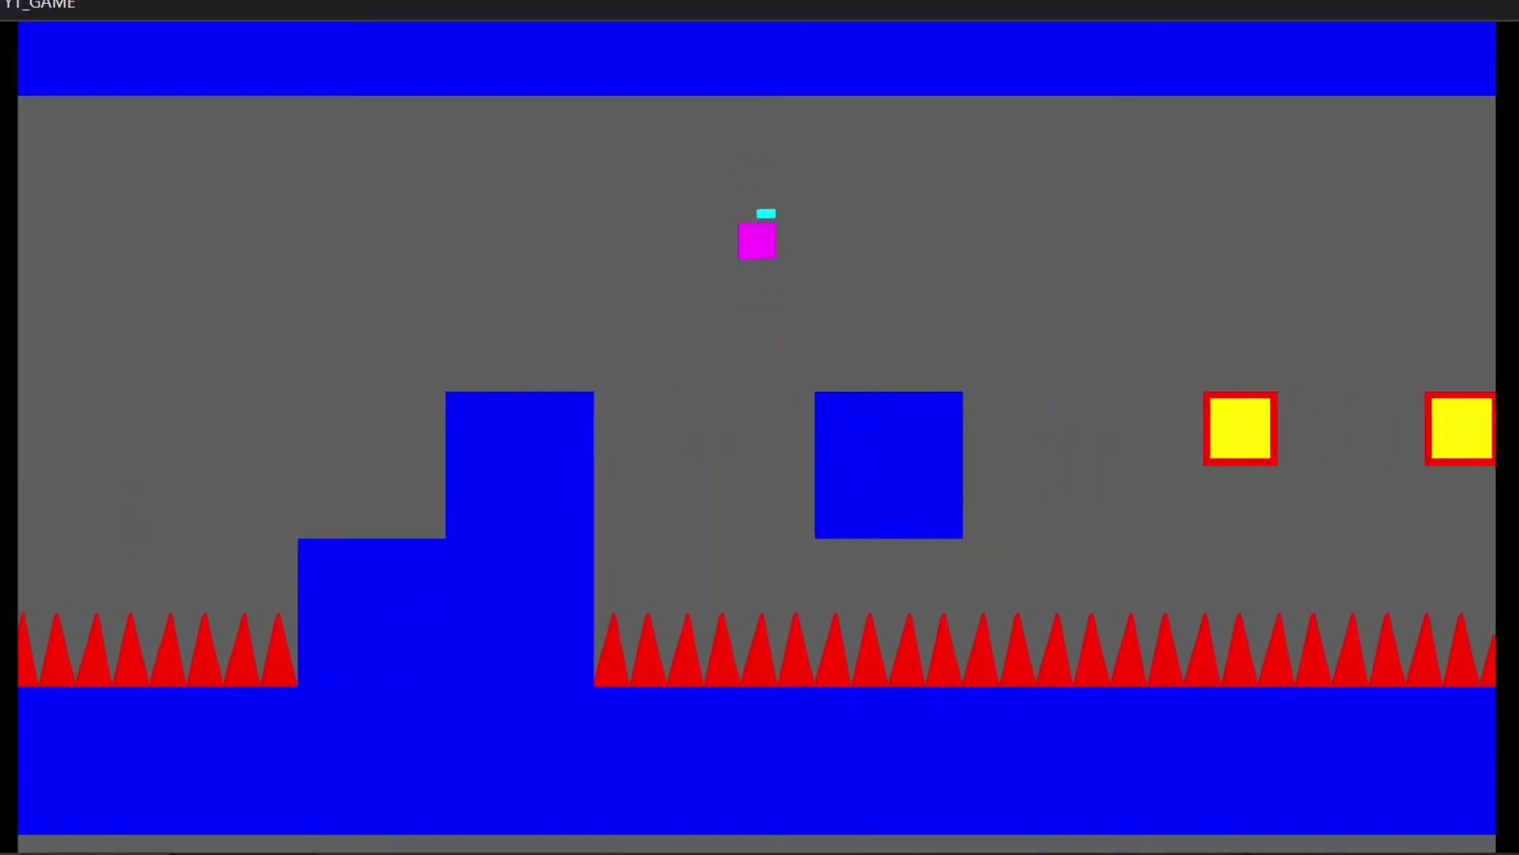
{"action": "key", "text": "Right"}
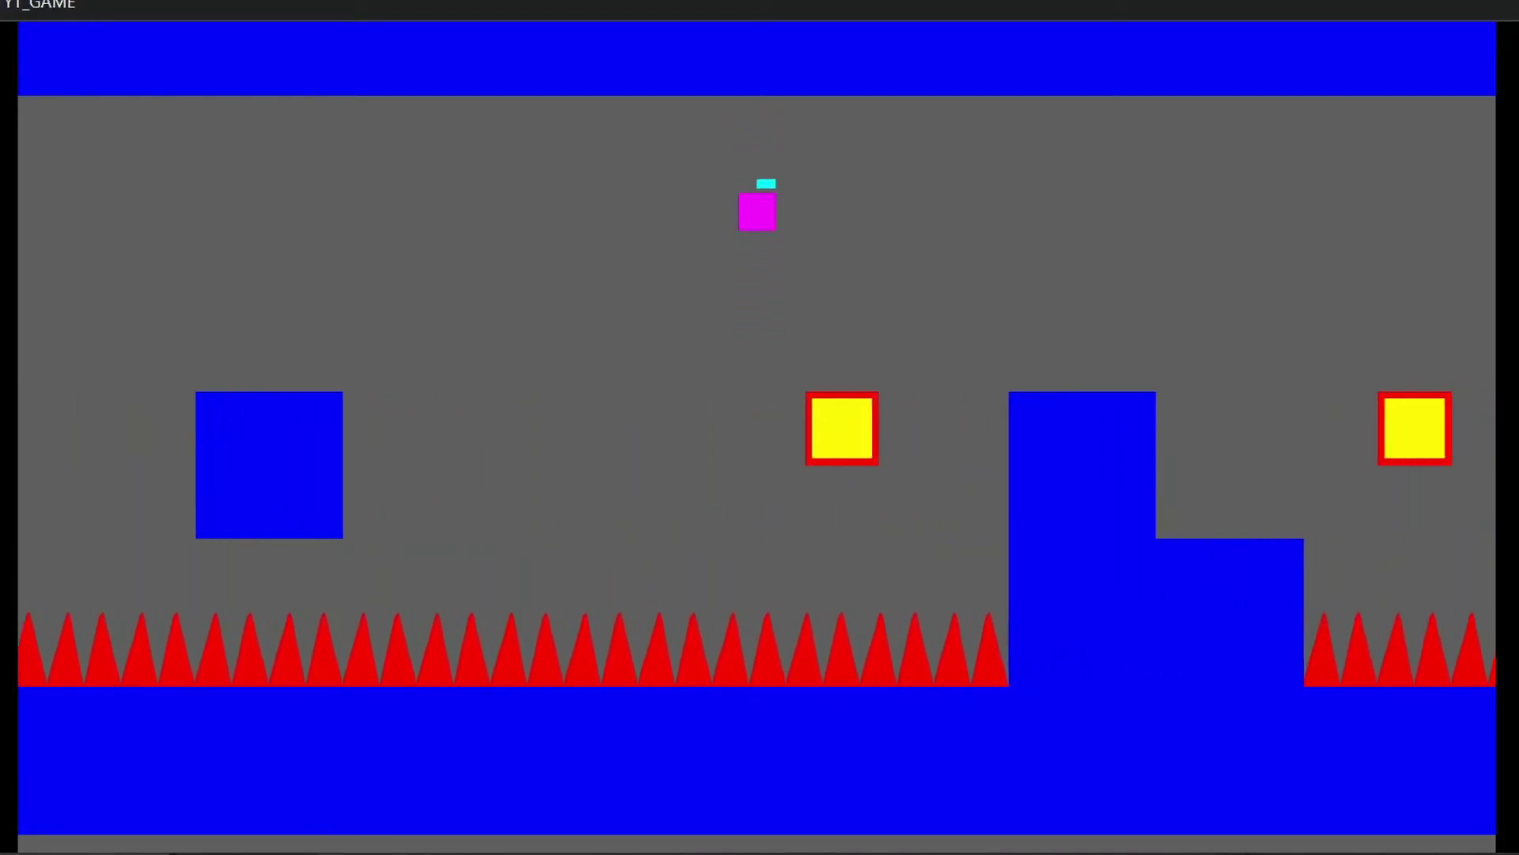
{"action": "key", "text": "Right"}
{"action": "key", "text": "space"}
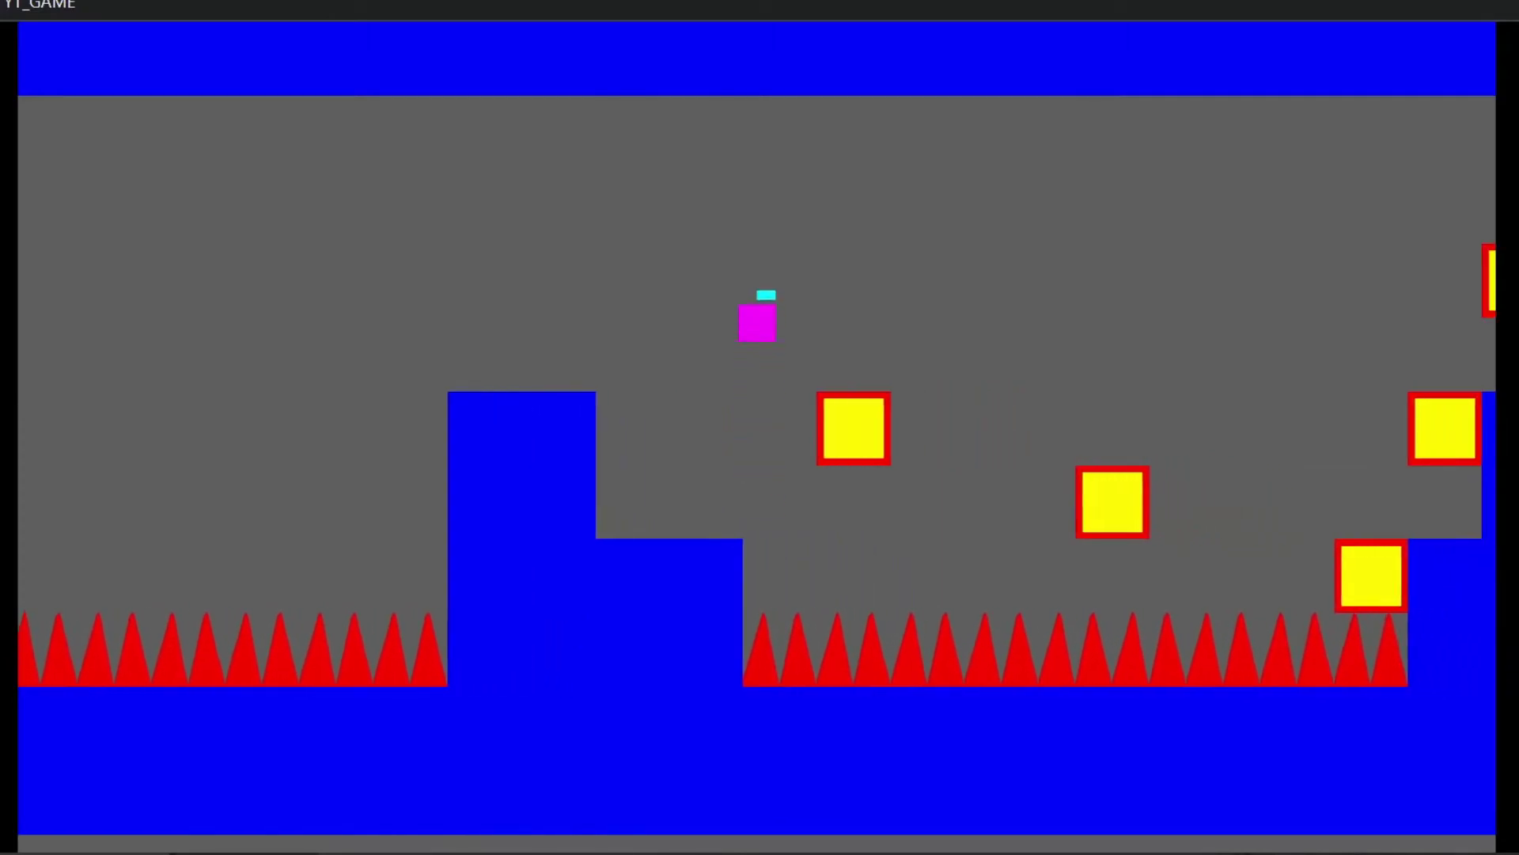
{"action": "key", "text": "Right"}
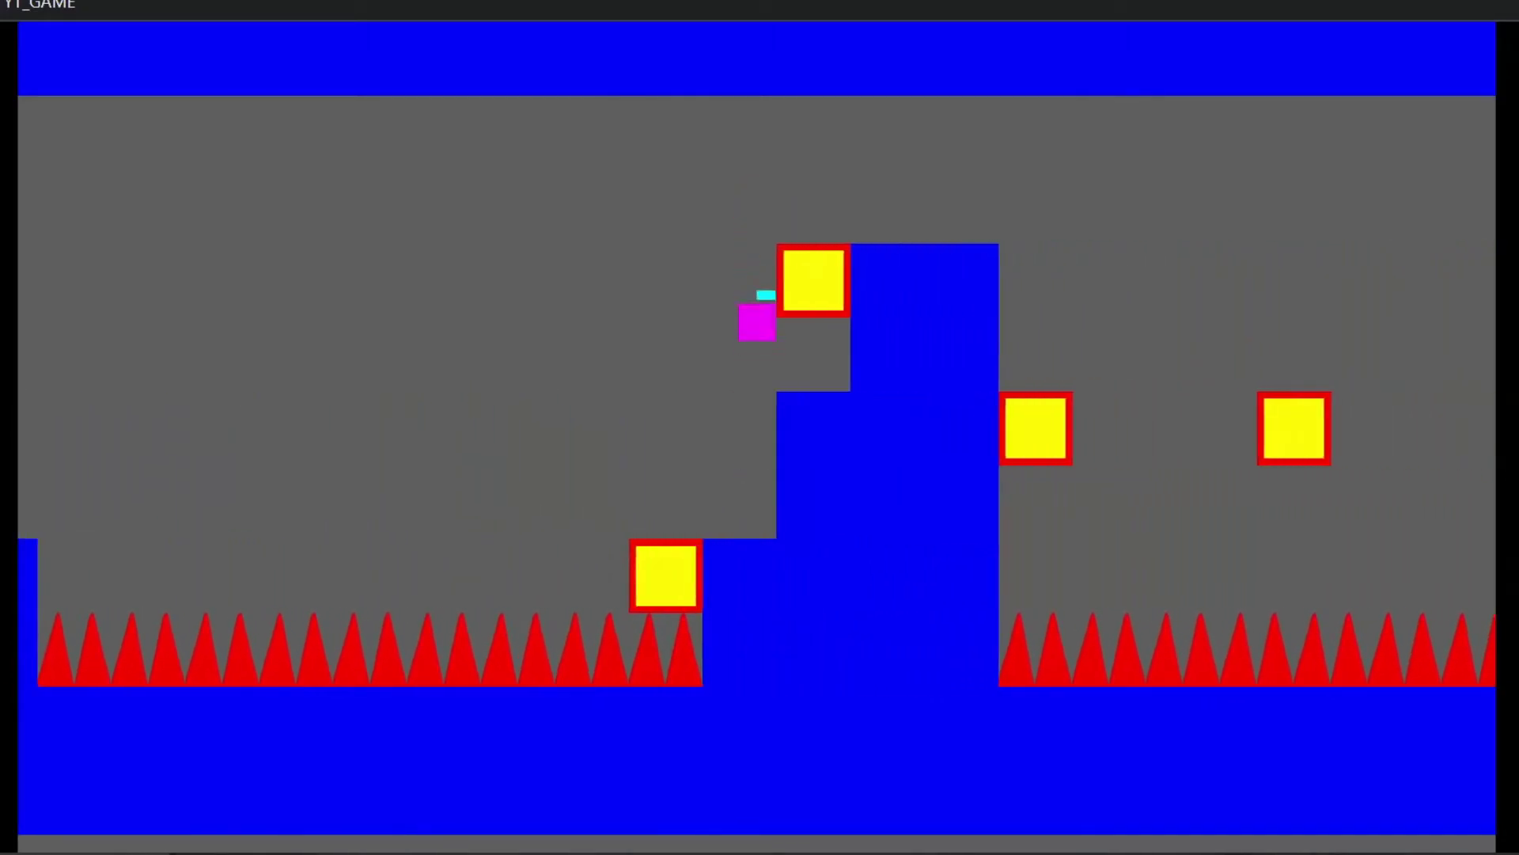
{"action": "key", "text": "space"}
{"action": "key", "text": "Right"}
{"action": "key", "text": "space"}
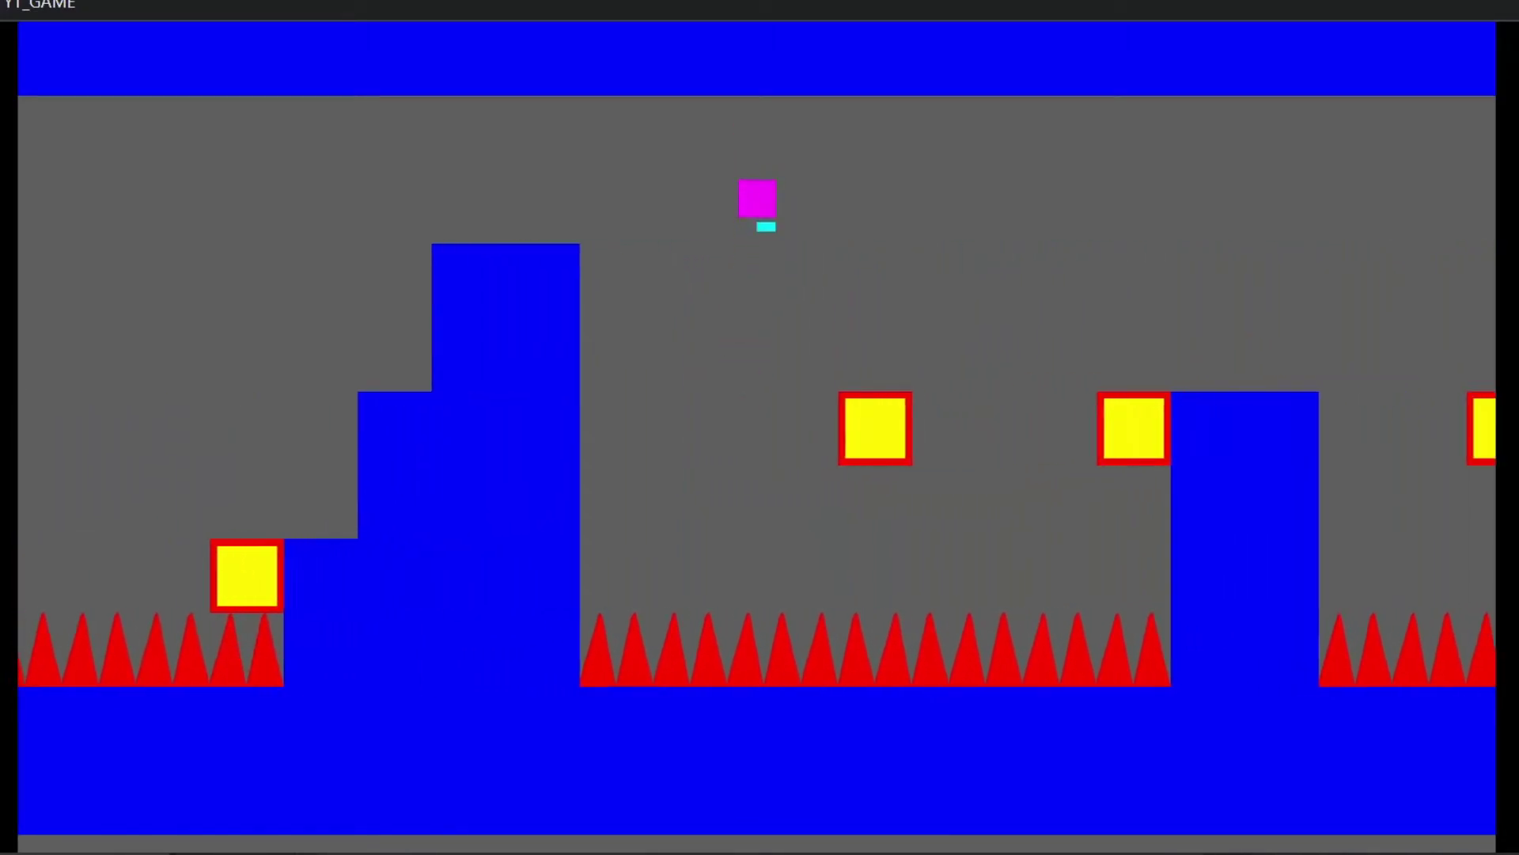
{"action": "key", "text": "Right"}
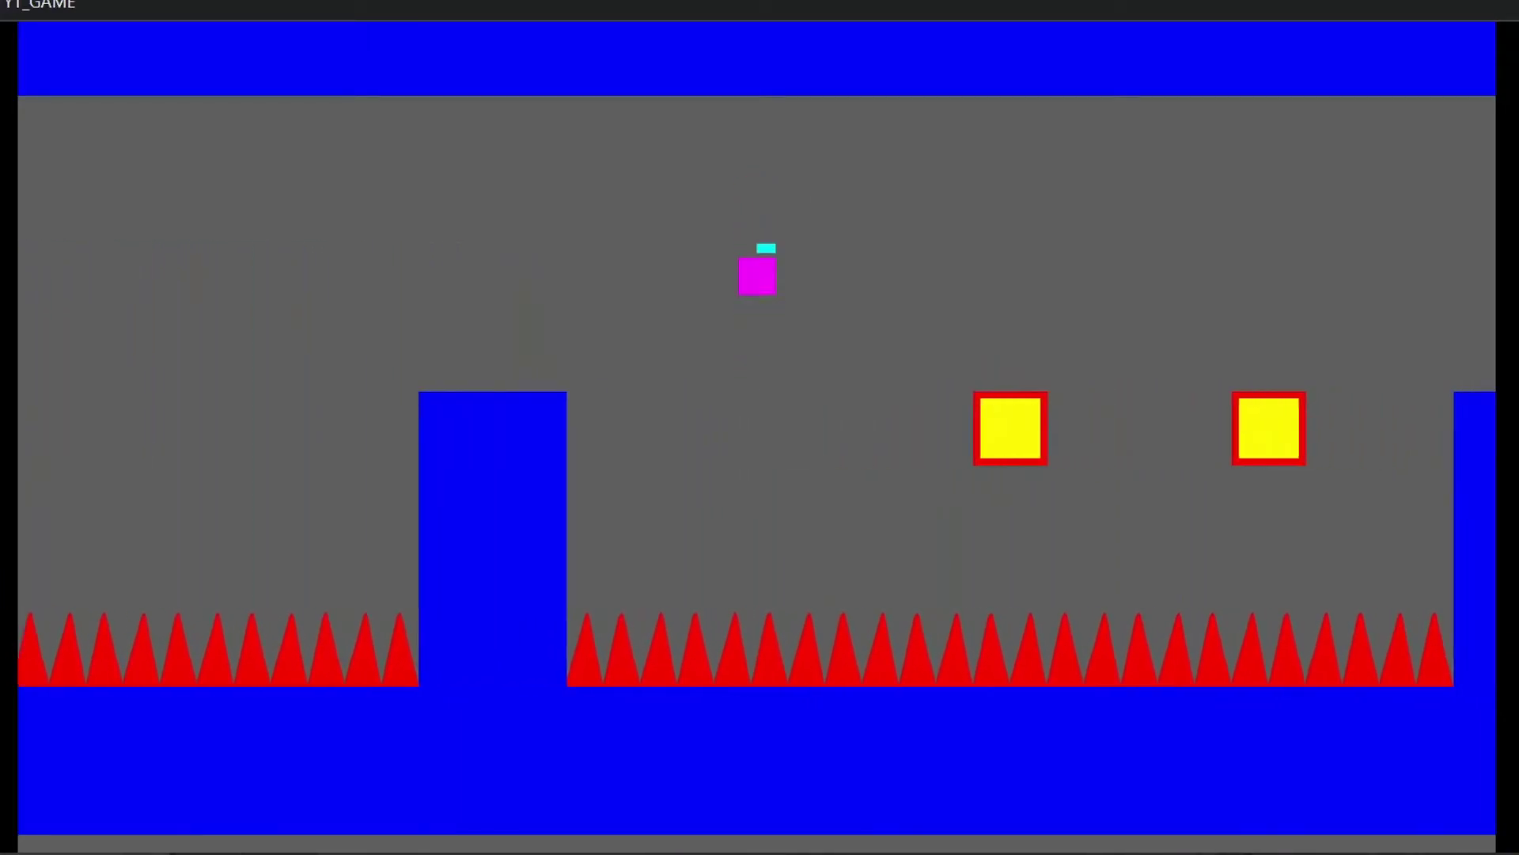
{"action": "key", "text": "space"}
{"action": "key", "text": "Right"}
{"action": "key", "text": "space"}
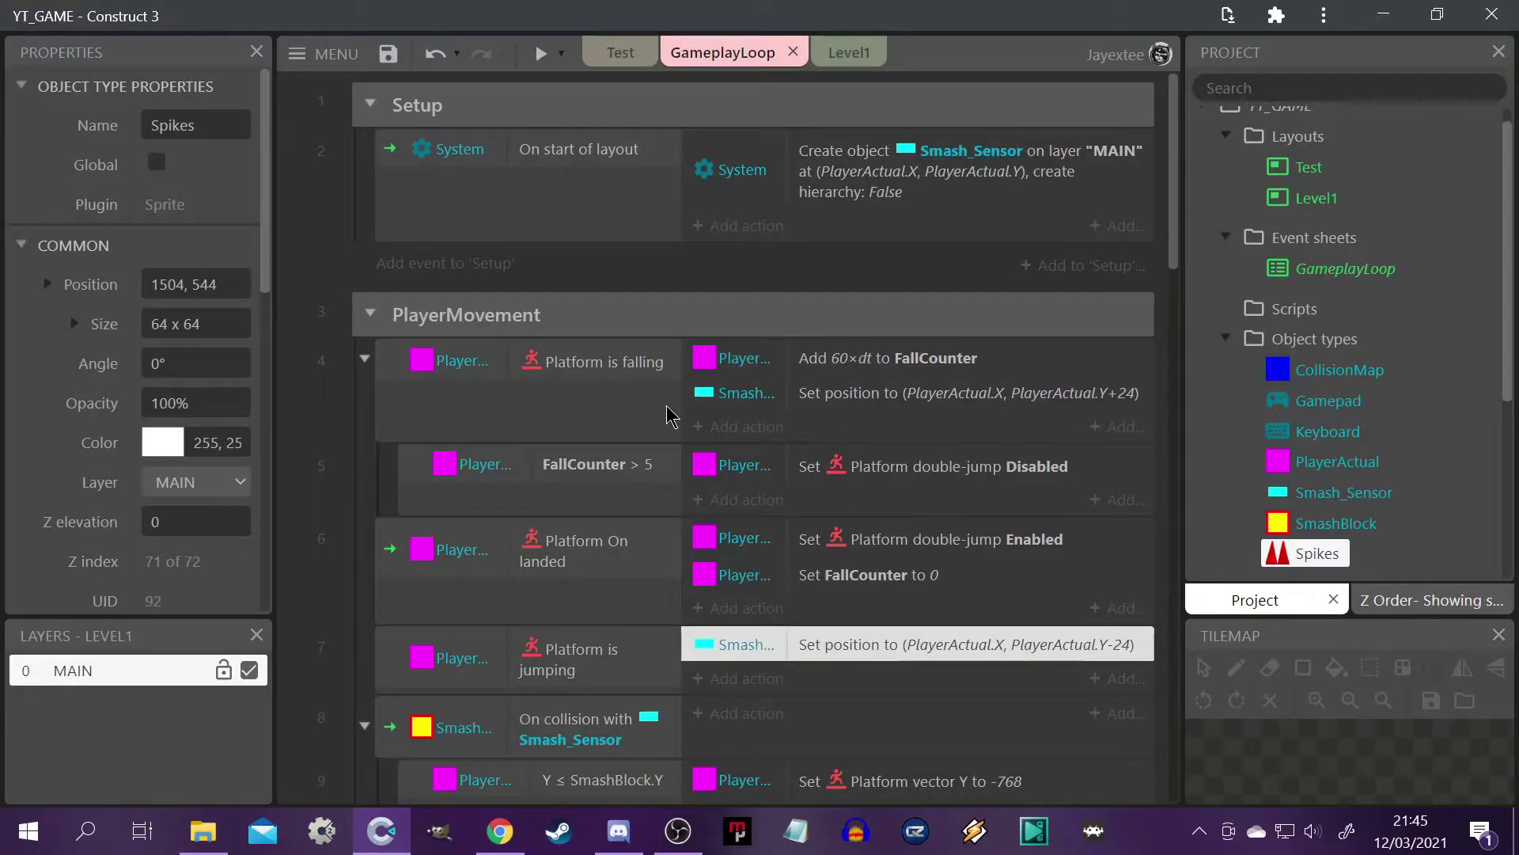
Add a layout-only layout named DUMP1 to the Layouts folder, without an event sheet.
{"action": "scroll", "coordinate": [1298, 182], "scroll_direction": "up", "scroll_amount": 1}
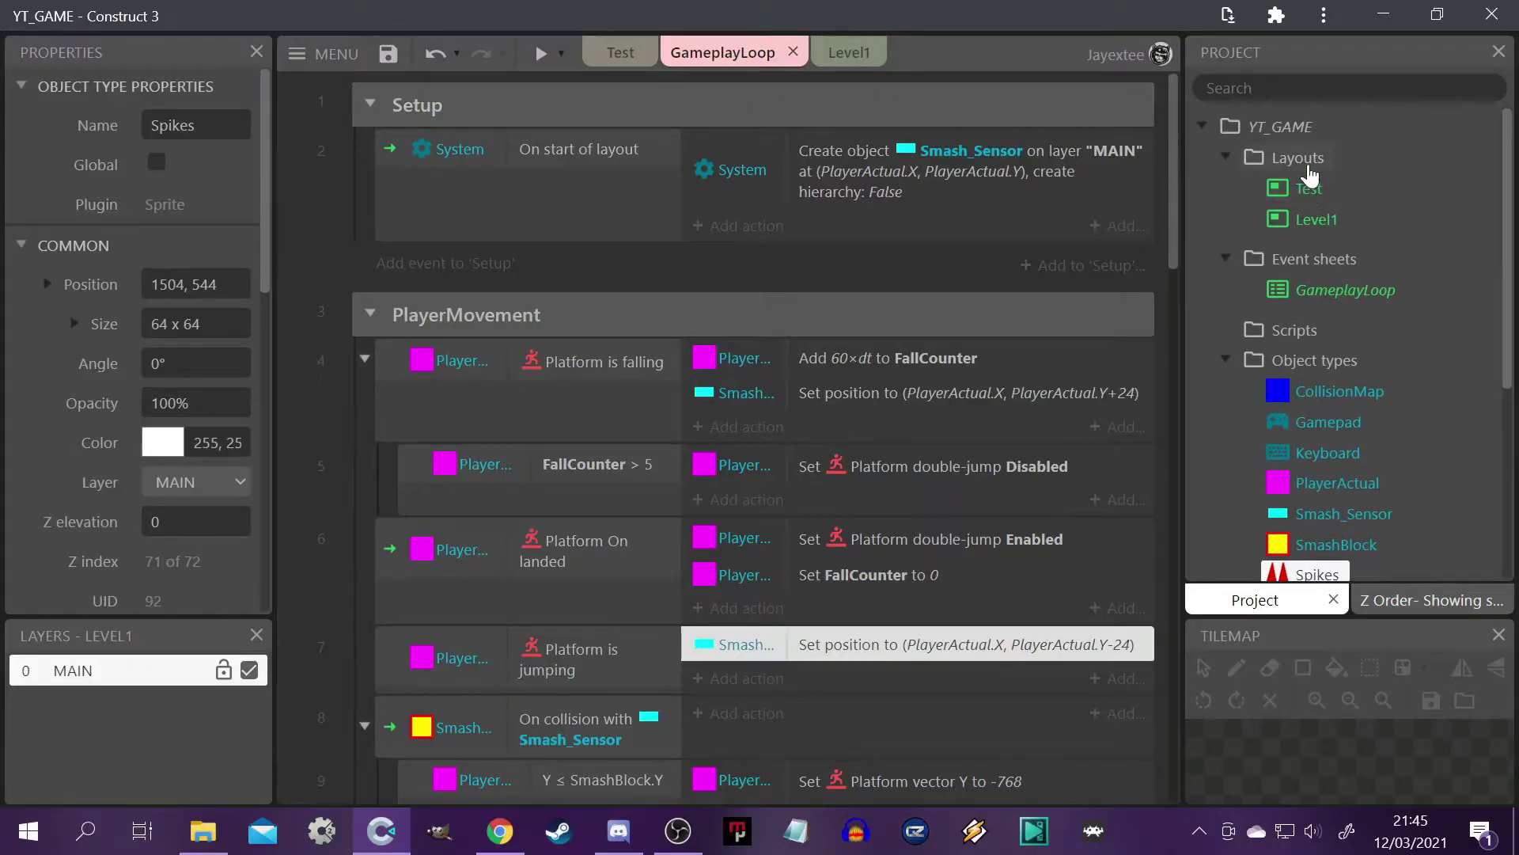
{"action": "right_click", "coordinate": [1308, 162]}
{"action": "left_click", "coordinate": [1183, 193]}
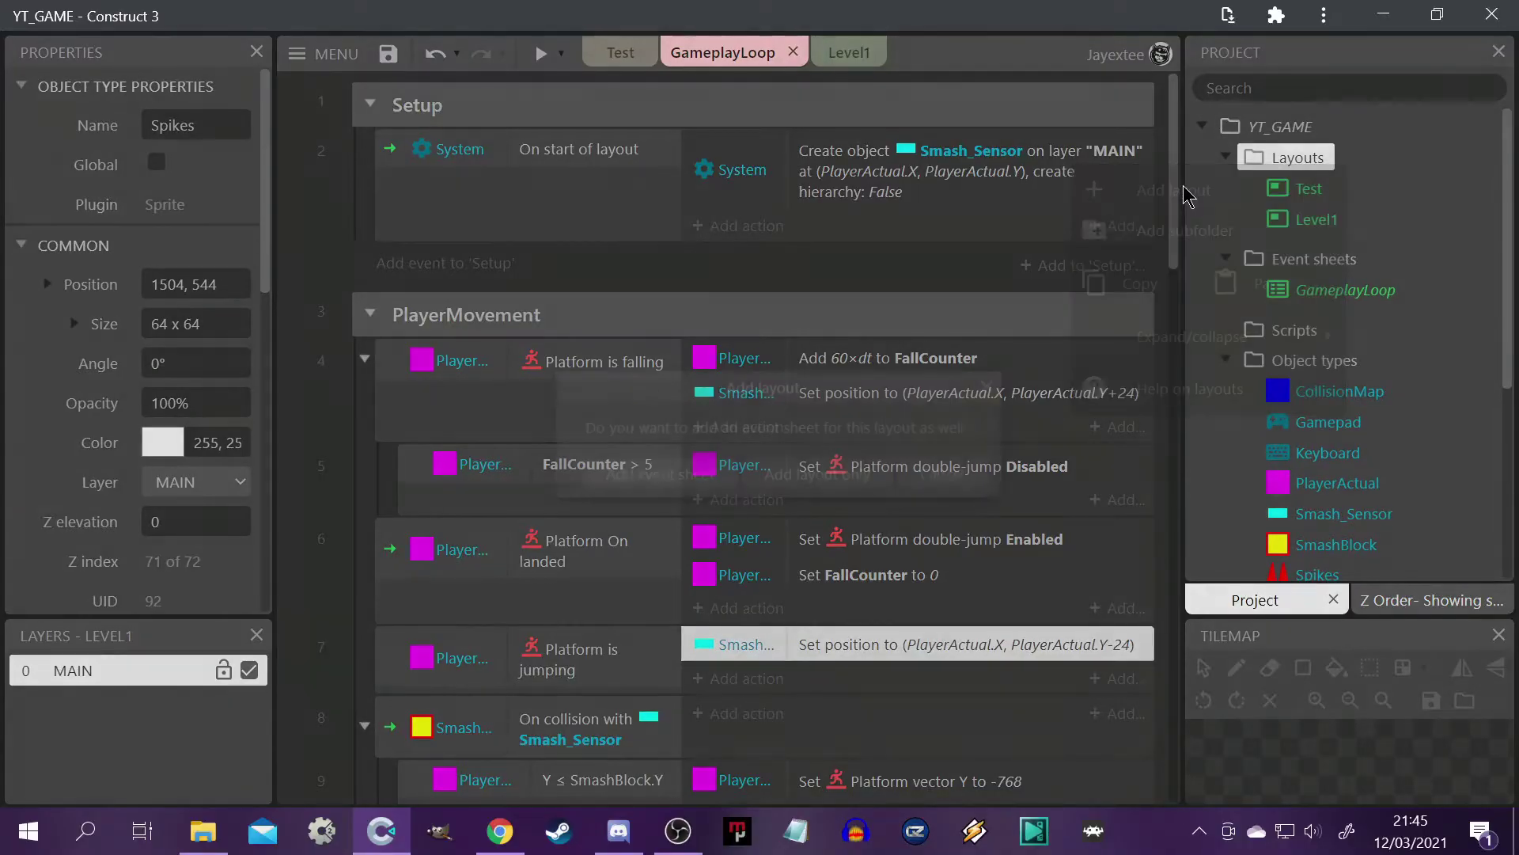
{"action": "left_click", "coordinate": [815, 483]}
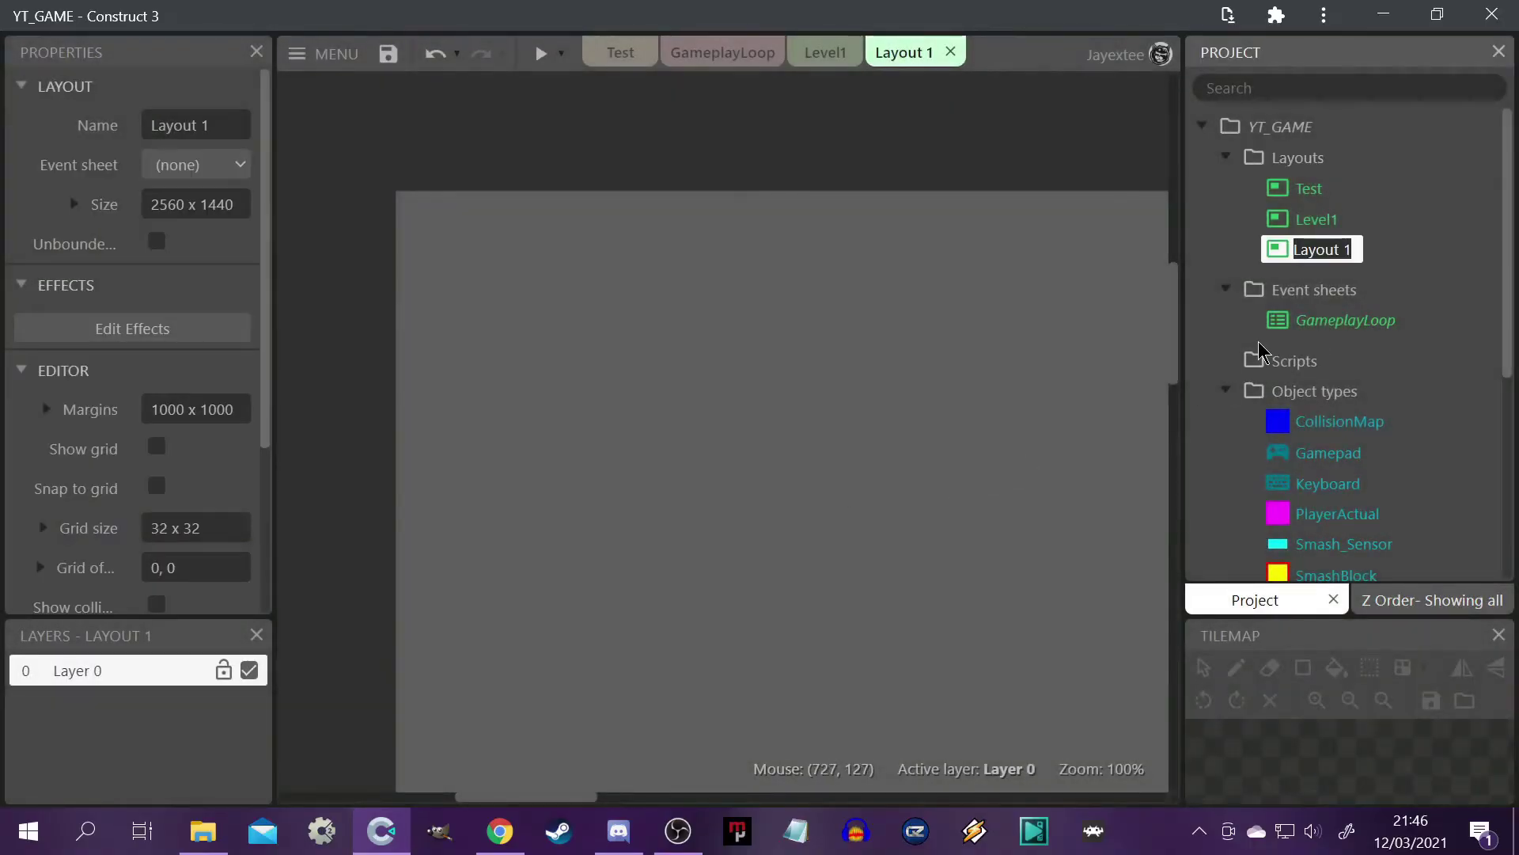
{"action": "type", "text": "DUMP1"}
{"action": "key", "text": "Return"}
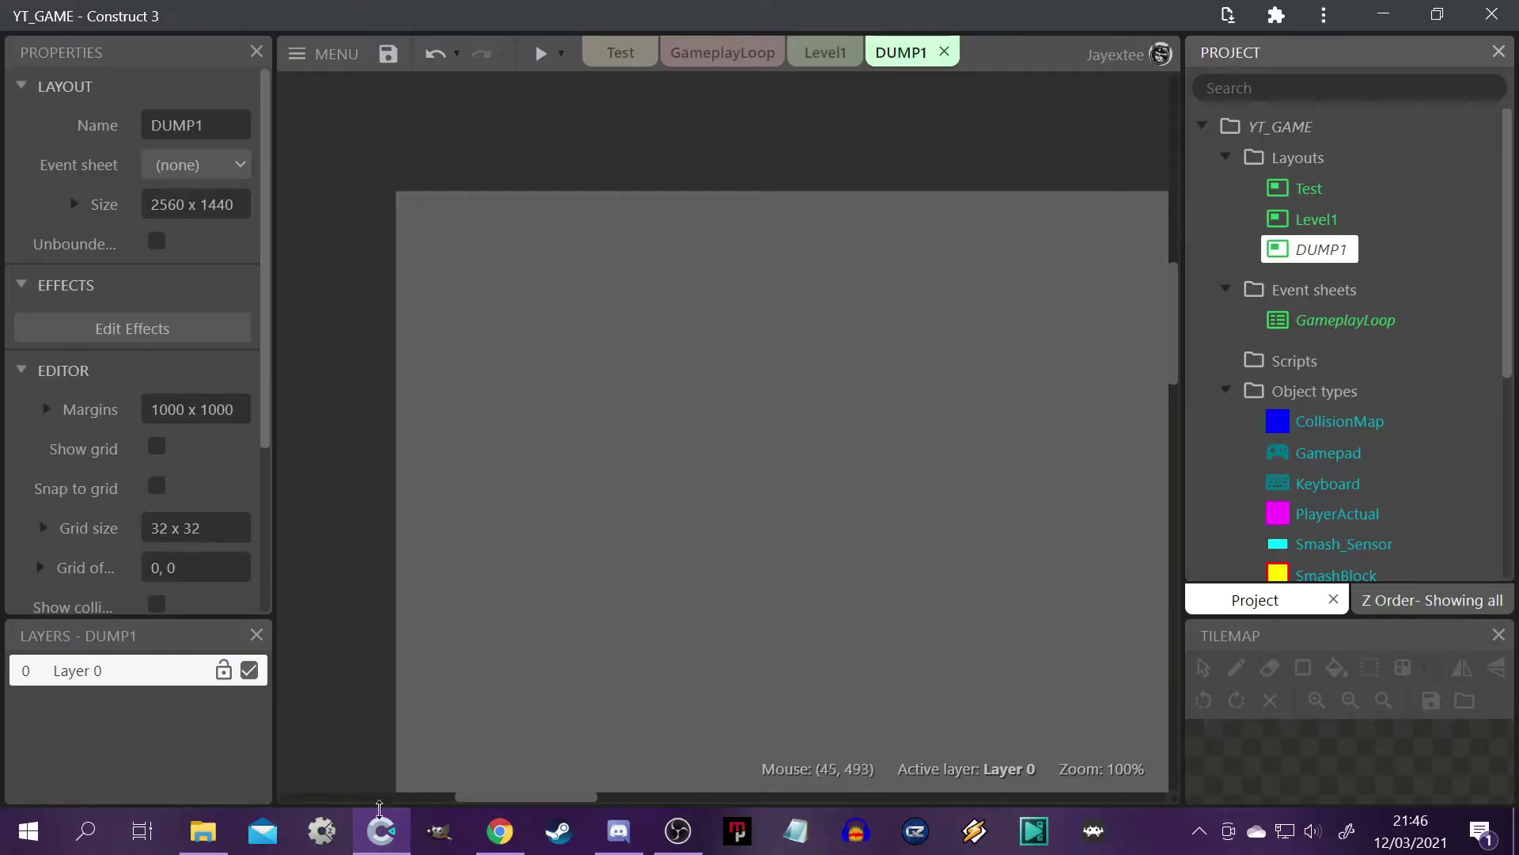
Import bridgelog1.png and bridgelog2.png from the exported_assets folder into the DUMP1 layout.
{"action": "left_click", "coordinate": [208, 830]}
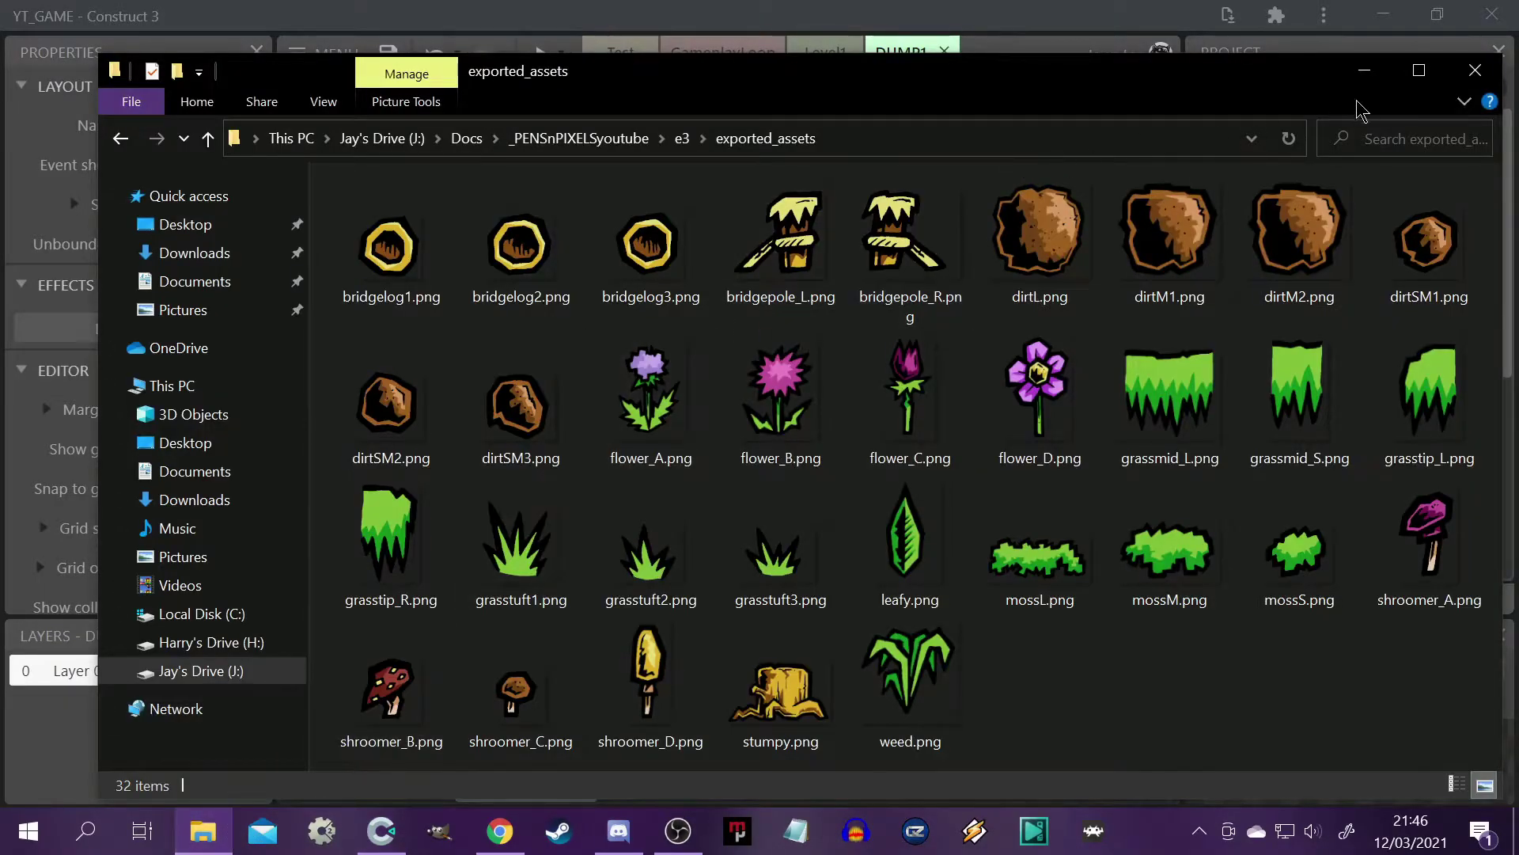
{"action": "left_click_drag", "start_coordinate": [100, 55], "coordinate": [914, 306]}
{"action": "left_click_drag", "start_coordinate": [1315, 350], "coordinate": [356, 331]}
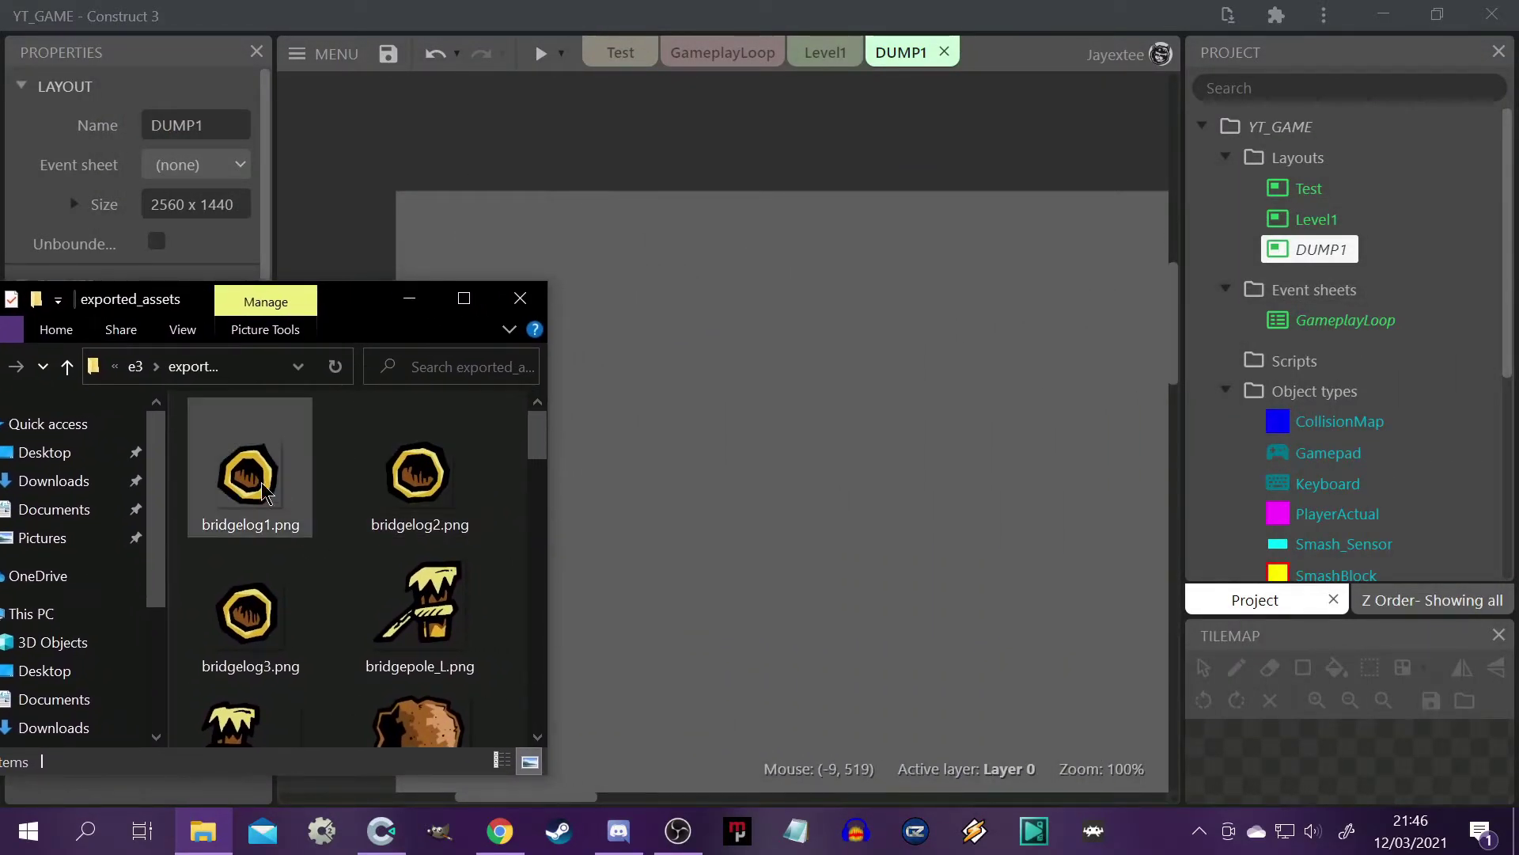
{"action": "left_click_drag", "start_coordinate": [264, 490], "coordinate": [599, 257]}
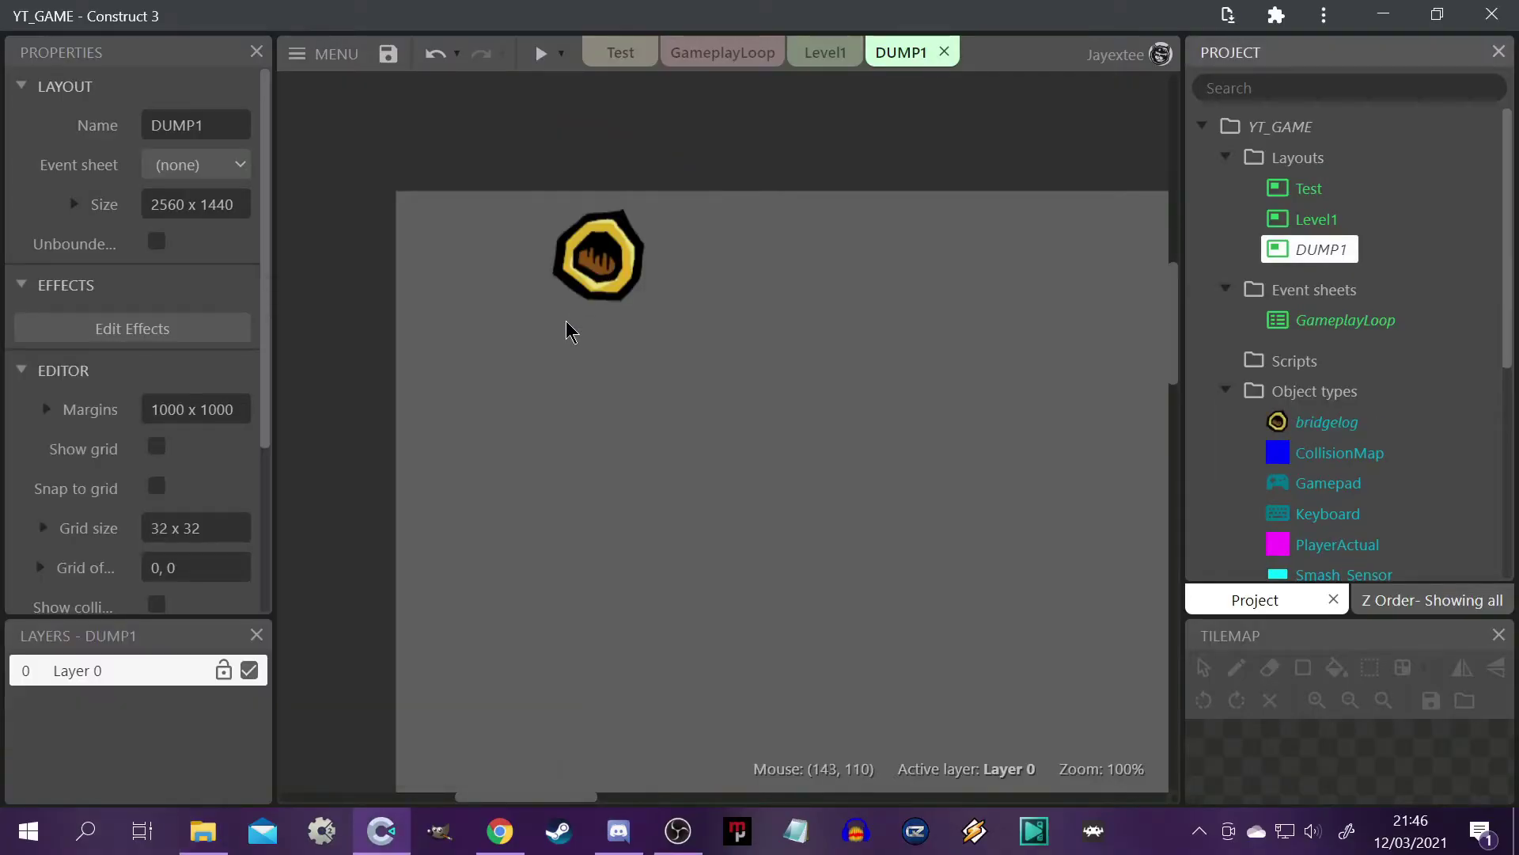
{"action": "key", "text": "alt+Tab"}
{"action": "left_click_drag", "start_coordinate": [473, 462], "coordinate": [708, 291]}
Set flower_B's Sine behavior to Angle movement with period 8, then edit its magnitude.
{"action": "key", "text": "alt+Tab"}
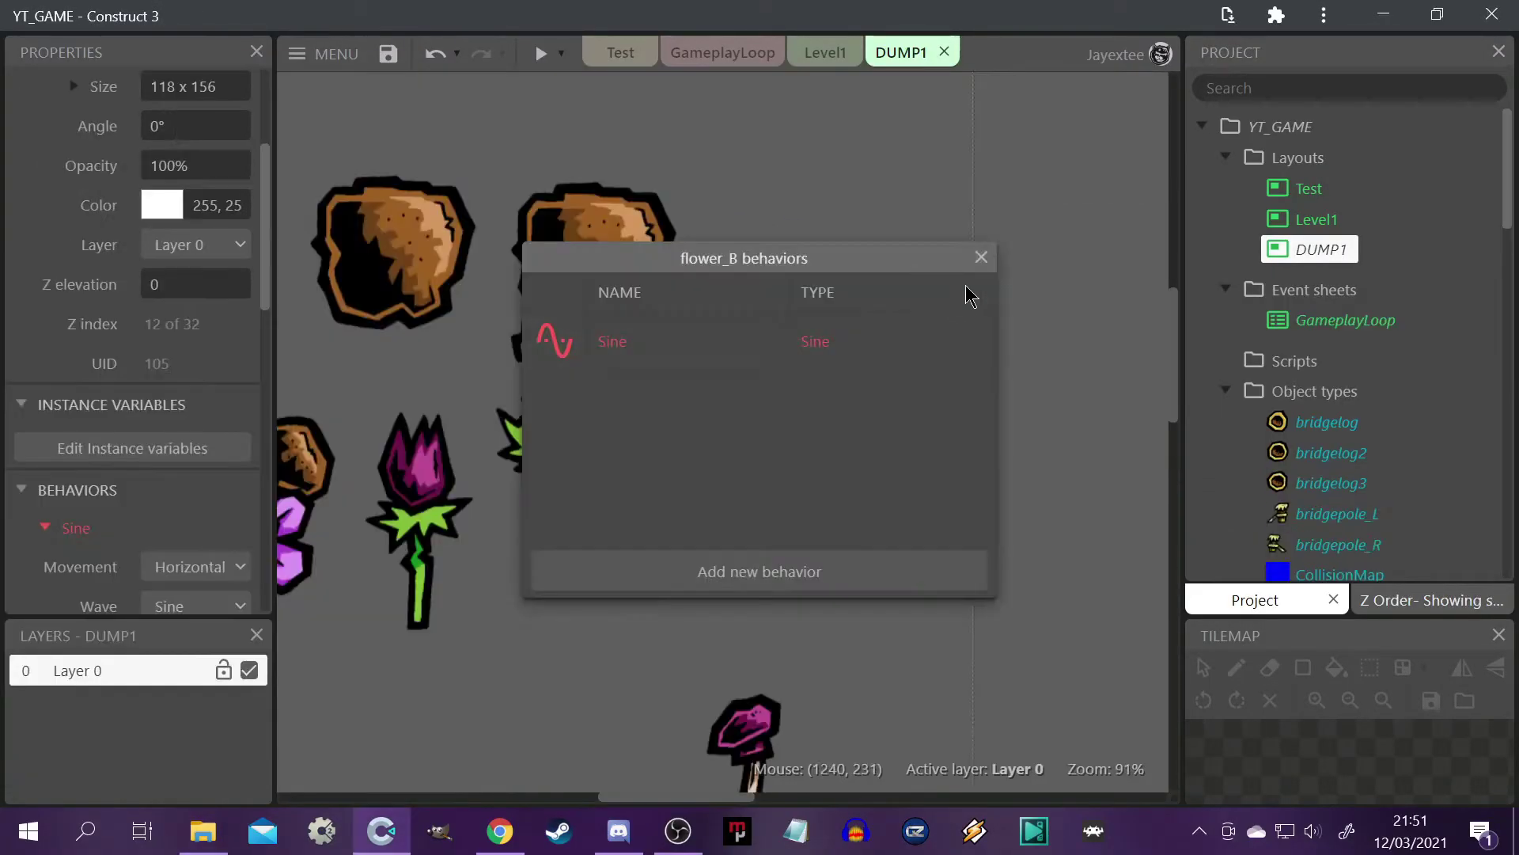
{"action": "left_click", "coordinate": [980, 255]}
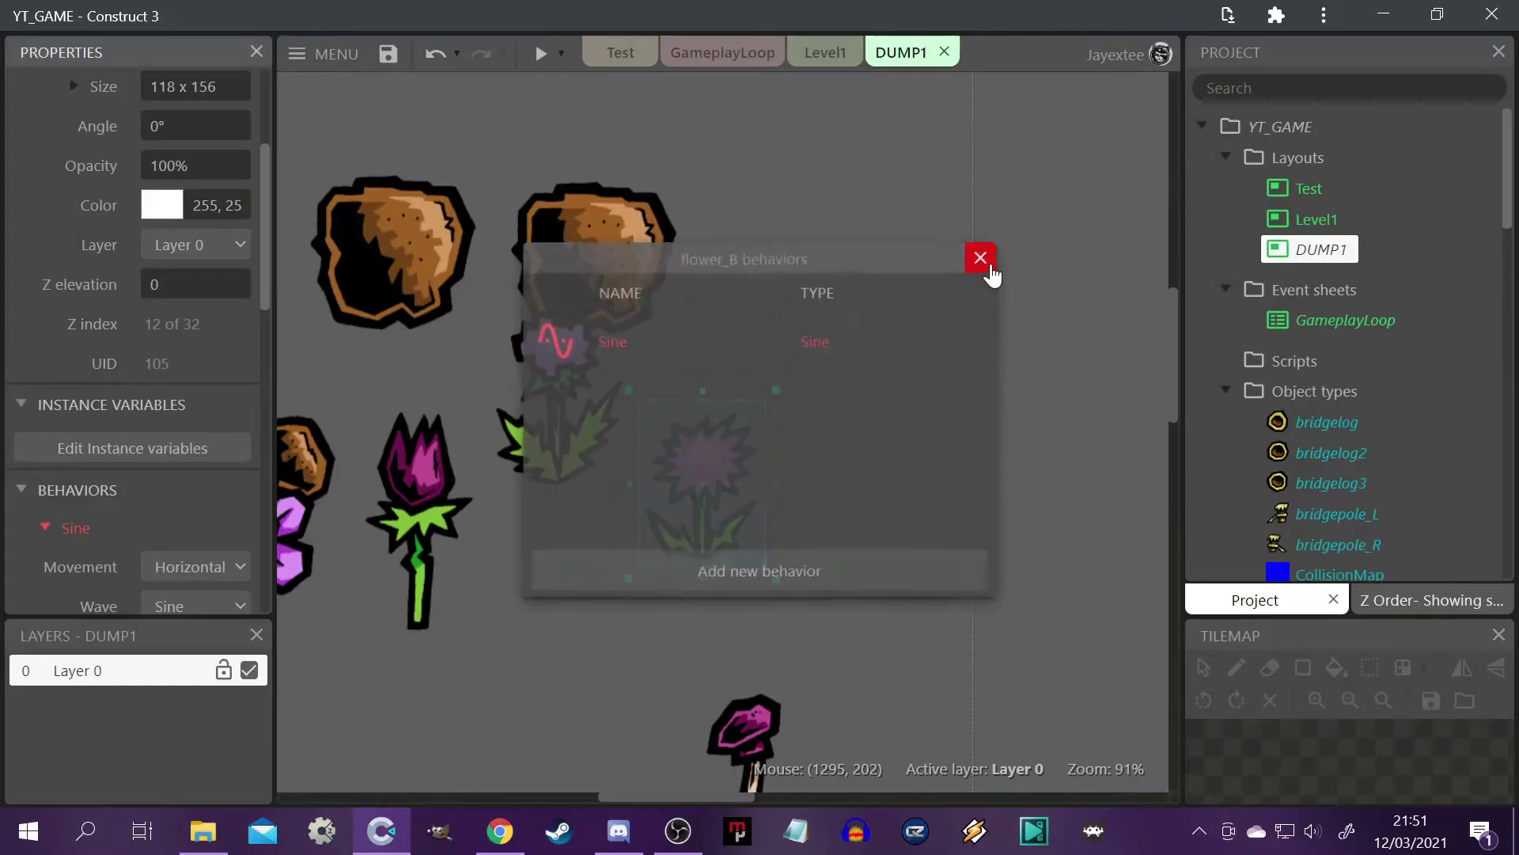
{"action": "scroll", "coordinate": [180, 478], "scroll_direction": "down", "scroll_amount": 3}
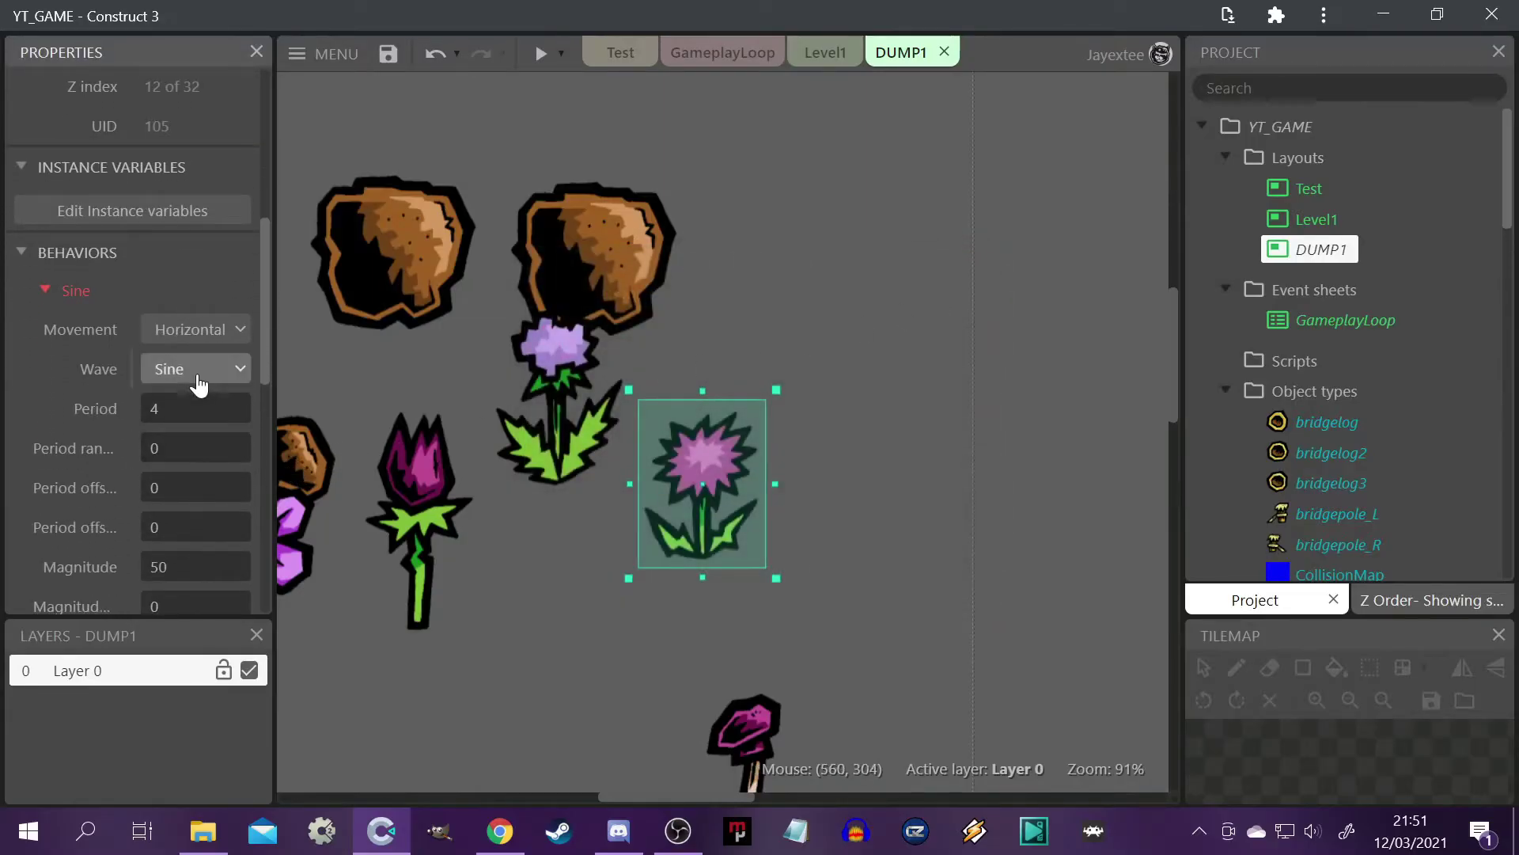
{"action": "left_click", "coordinate": [198, 329]}
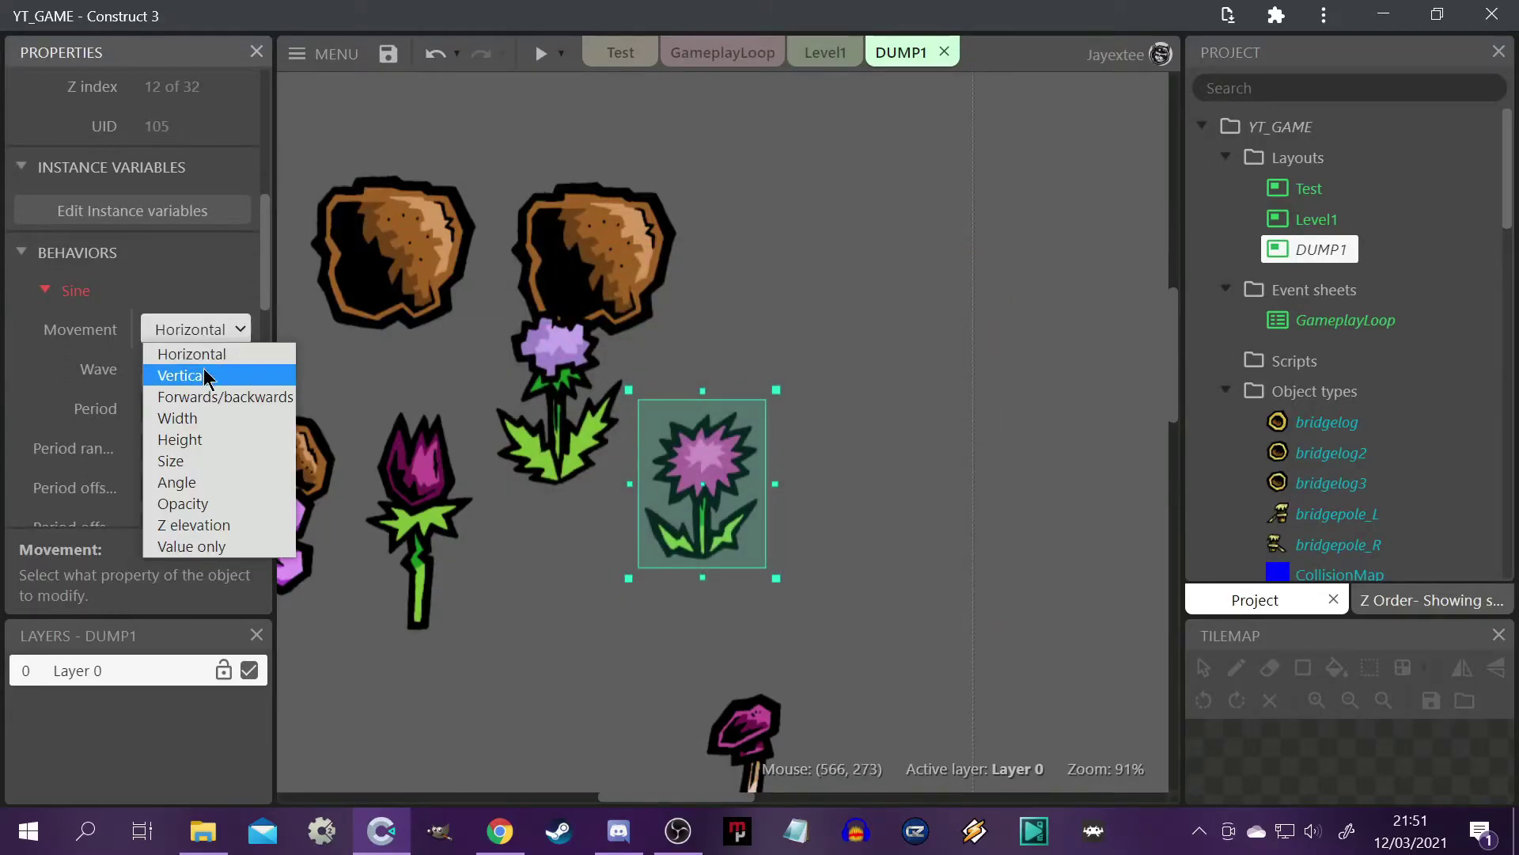
{"action": "left_click", "coordinate": [188, 483]}
{"action": "left_click", "coordinate": [182, 408]}
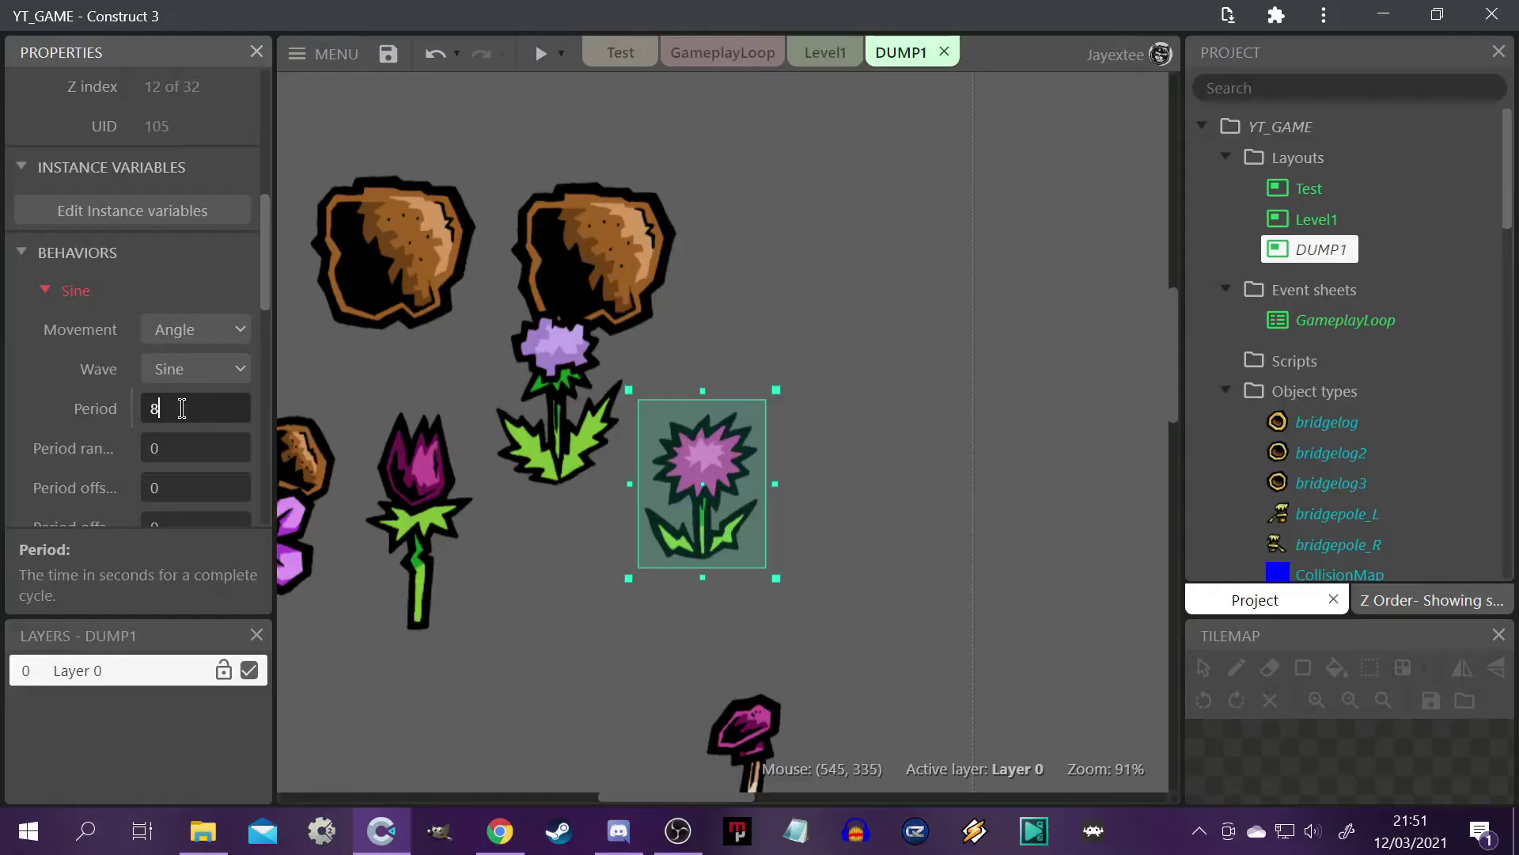
{"action": "type", "text": "8"}
{"action": "scroll", "coordinate": [175, 417], "scroll_direction": "down", "scroll_amount": 2}
{"action": "left_click", "coordinate": [177, 447]}
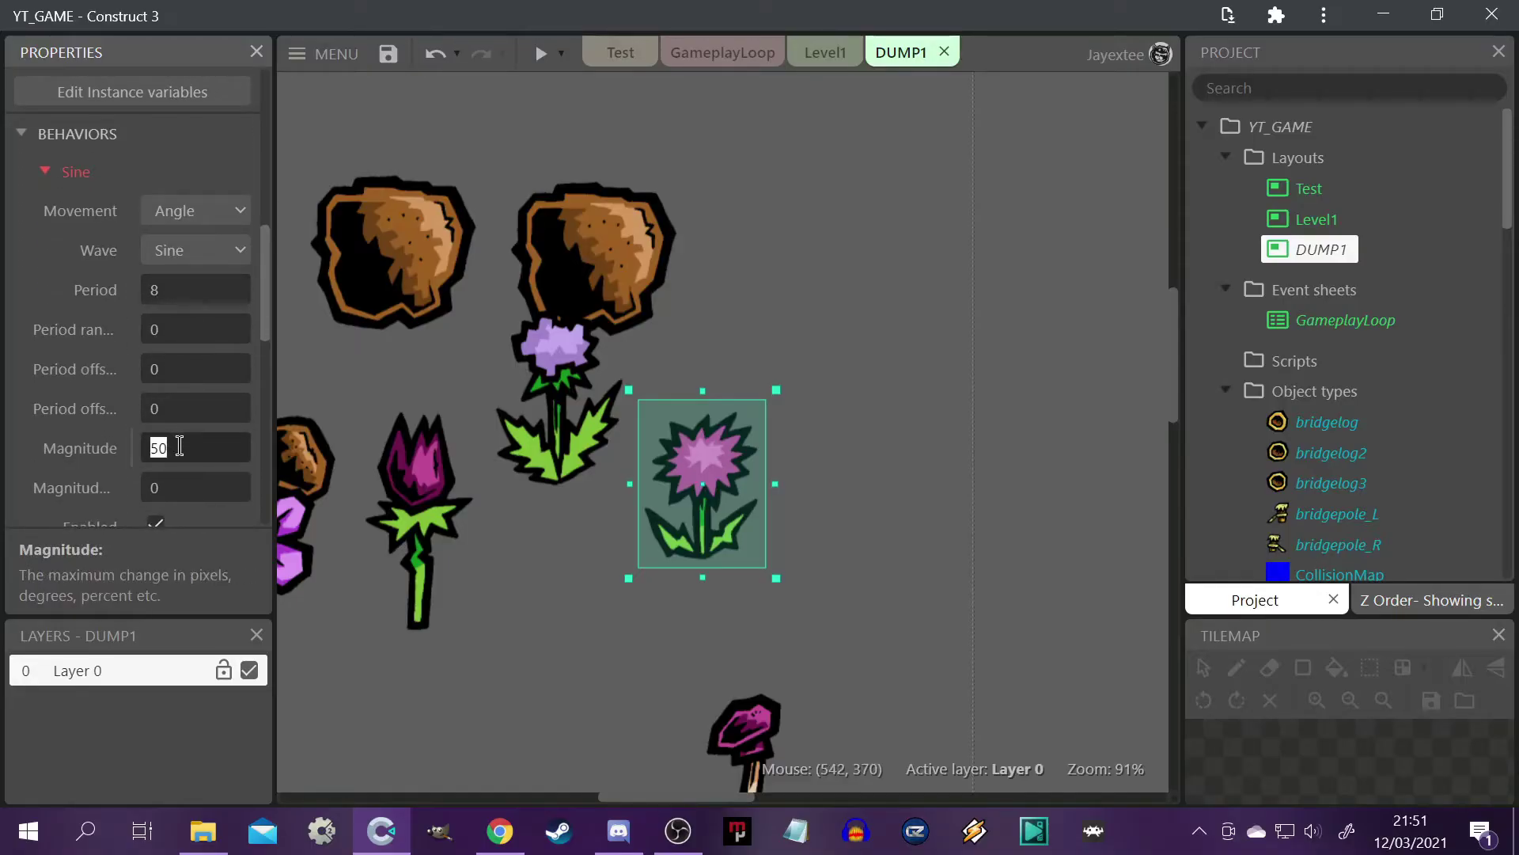
Enter a sine magnitude of 10, then place dirtL and dirtM2 rocks over the blue step.
{"action": "type", "text": "1"}
{"action": "type", "text": "0"}
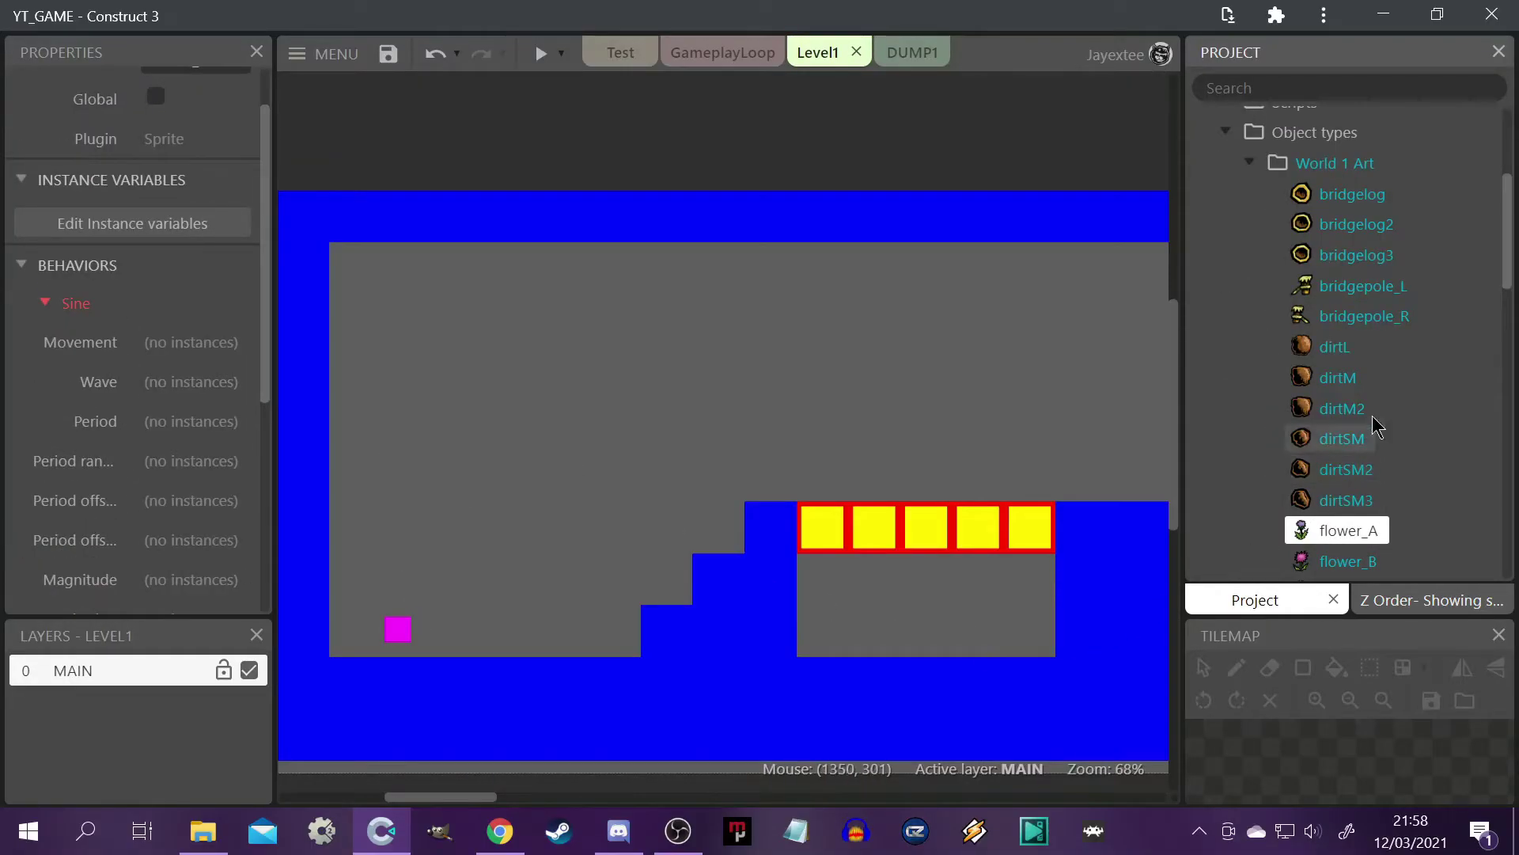
{"action": "left_click_drag", "start_coordinate": [1345, 356], "coordinate": [726, 704]}
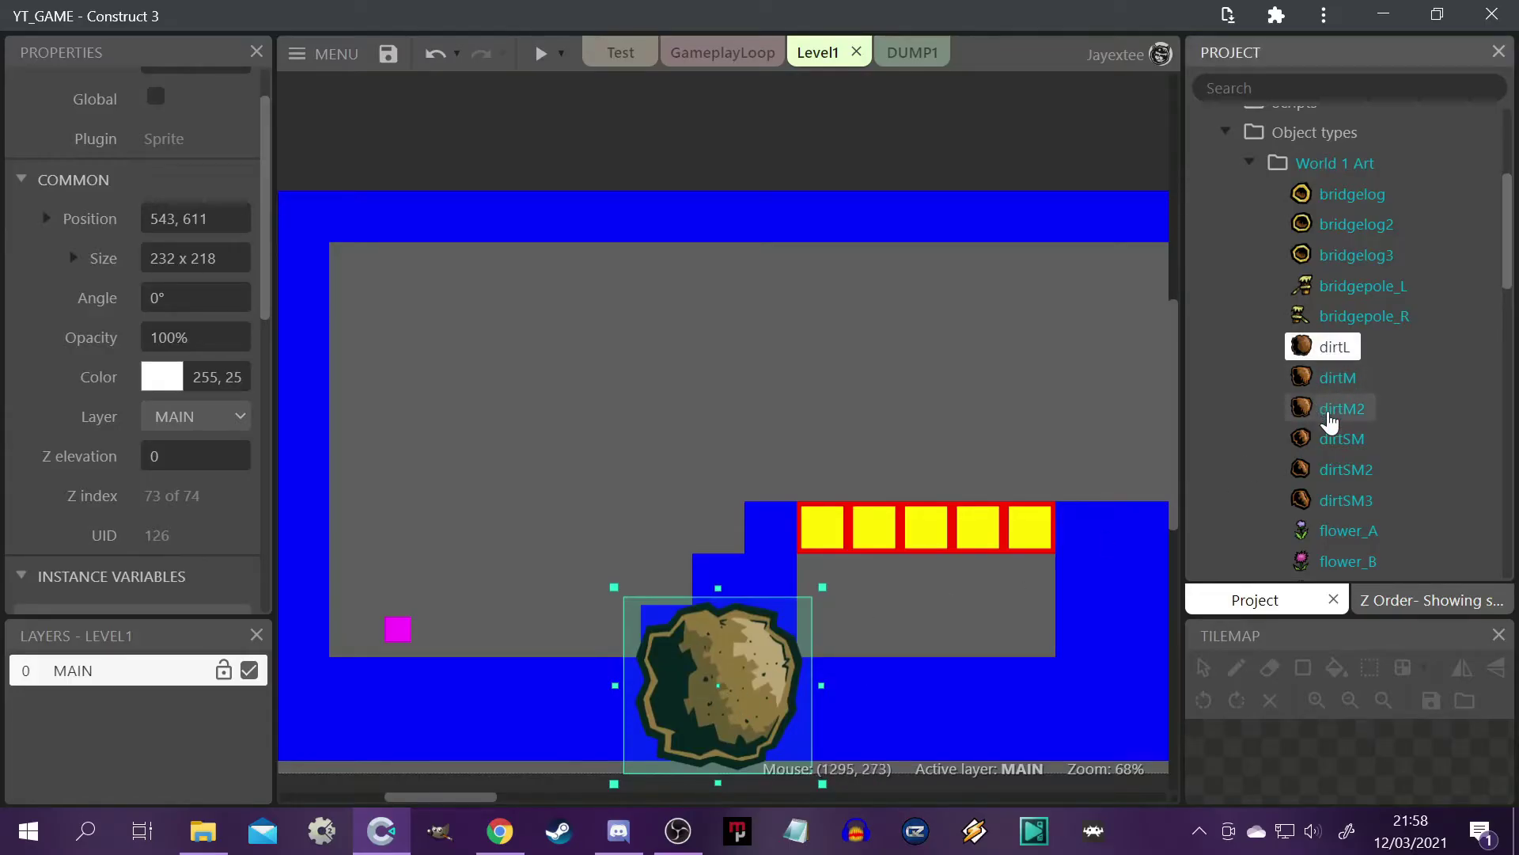
{"action": "left_click_drag", "start_coordinate": [1331, 413], "coordinate": [754, 619]}
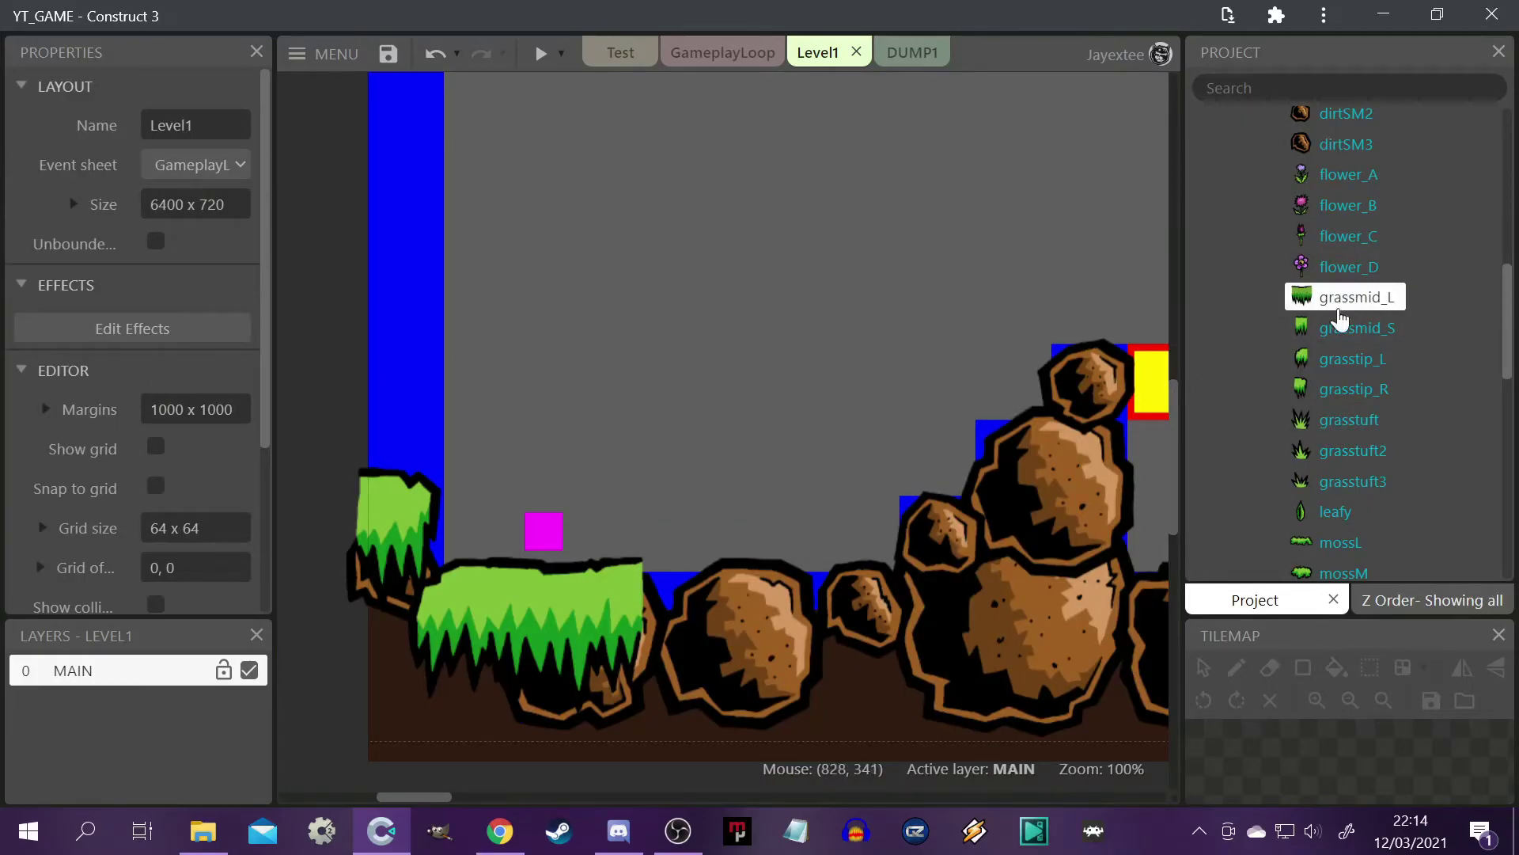
Lay a grassmid_L strip on the ground and a grass tuft atop the rock pillar.
{"action": "left_click_drag", "start_coordinate": [1340, 319], "coordinate": [717, 624]}
{"action": "mouse_move", "coordinate": [693, 590]}
{"action": "left_mouse_down"}
{"action": "mouse_move", "coordinate": [682, 571]}
{"action": "mouse_move", "coordinate": [679, 590]}
{"action": "left_mouse_up"}
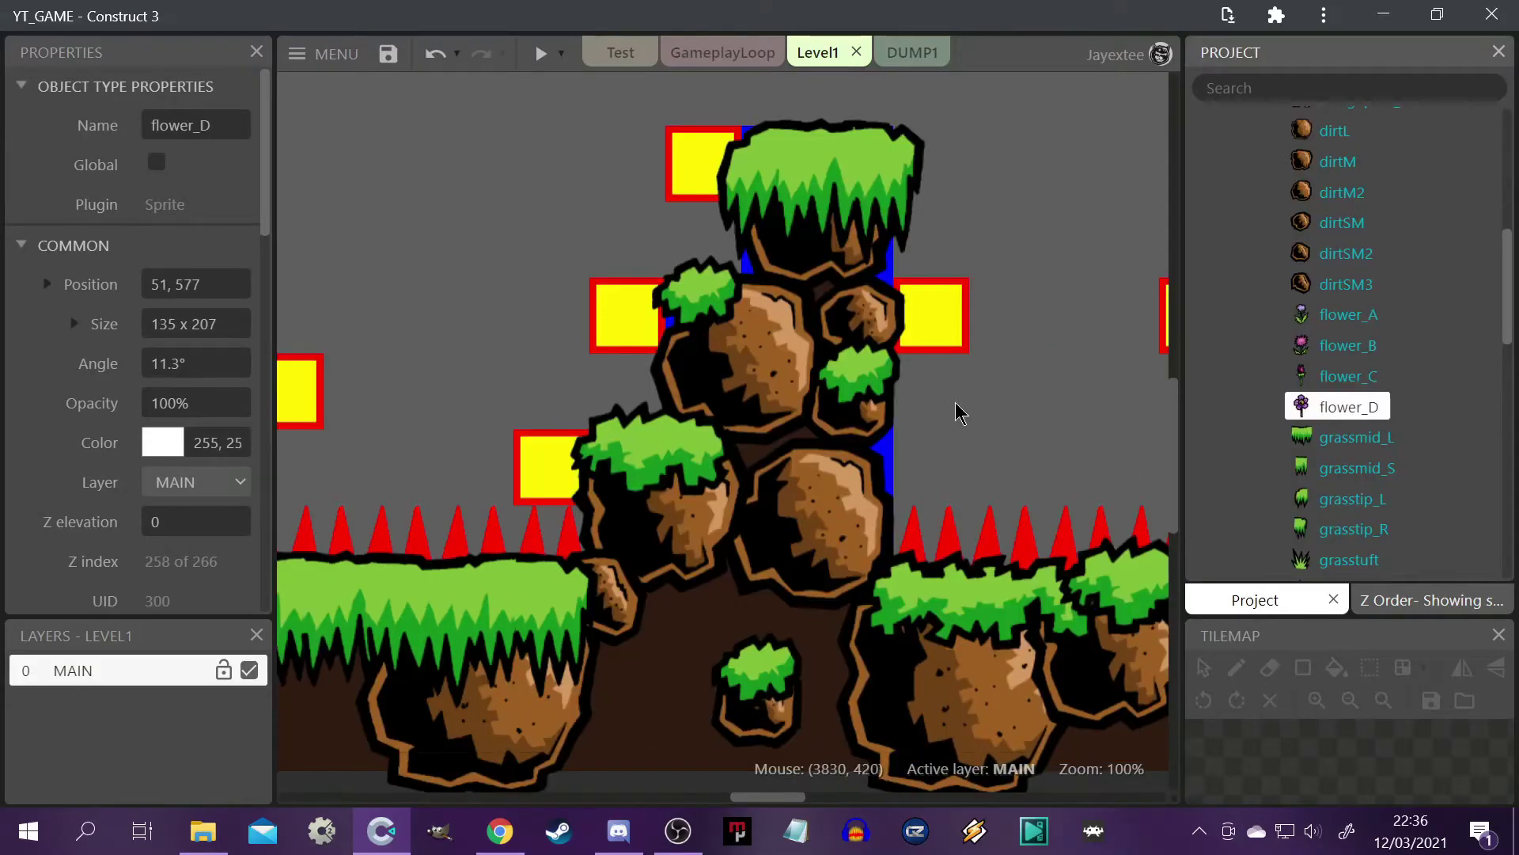
{"action": "scroll", "coordinate": [960, 413], "scroll_direction": "up", "scroll_amount": 5}
{"action": "scroll", "coordinate": [1171, 467], "scroll_direction": "down", "scroll_amount": 2}
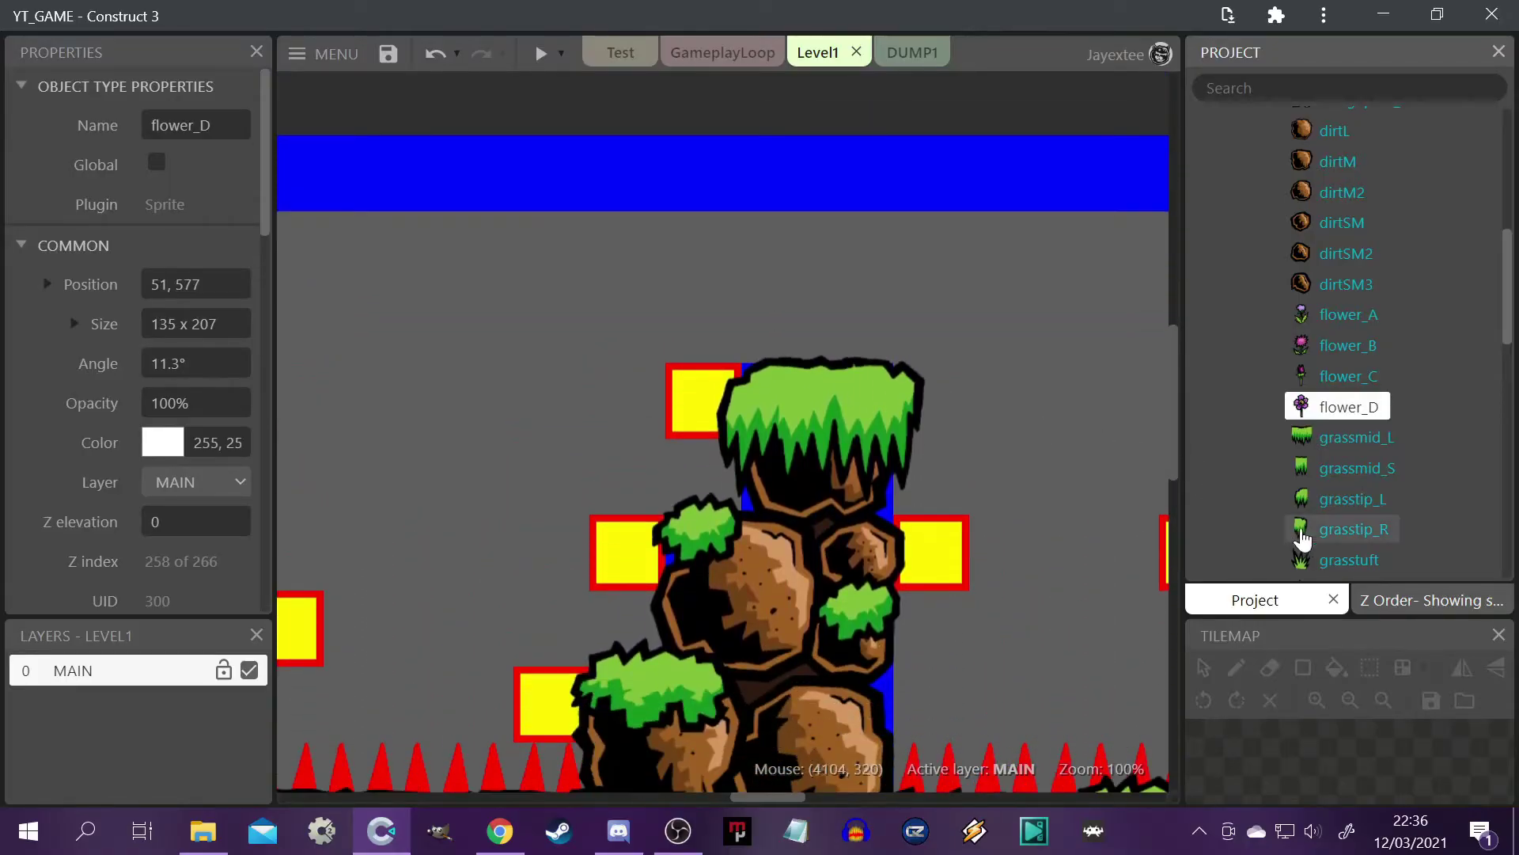
{"action": "left_click_drag", "start_coordinate": [1349, 559], "coordinate": [867, 357]}
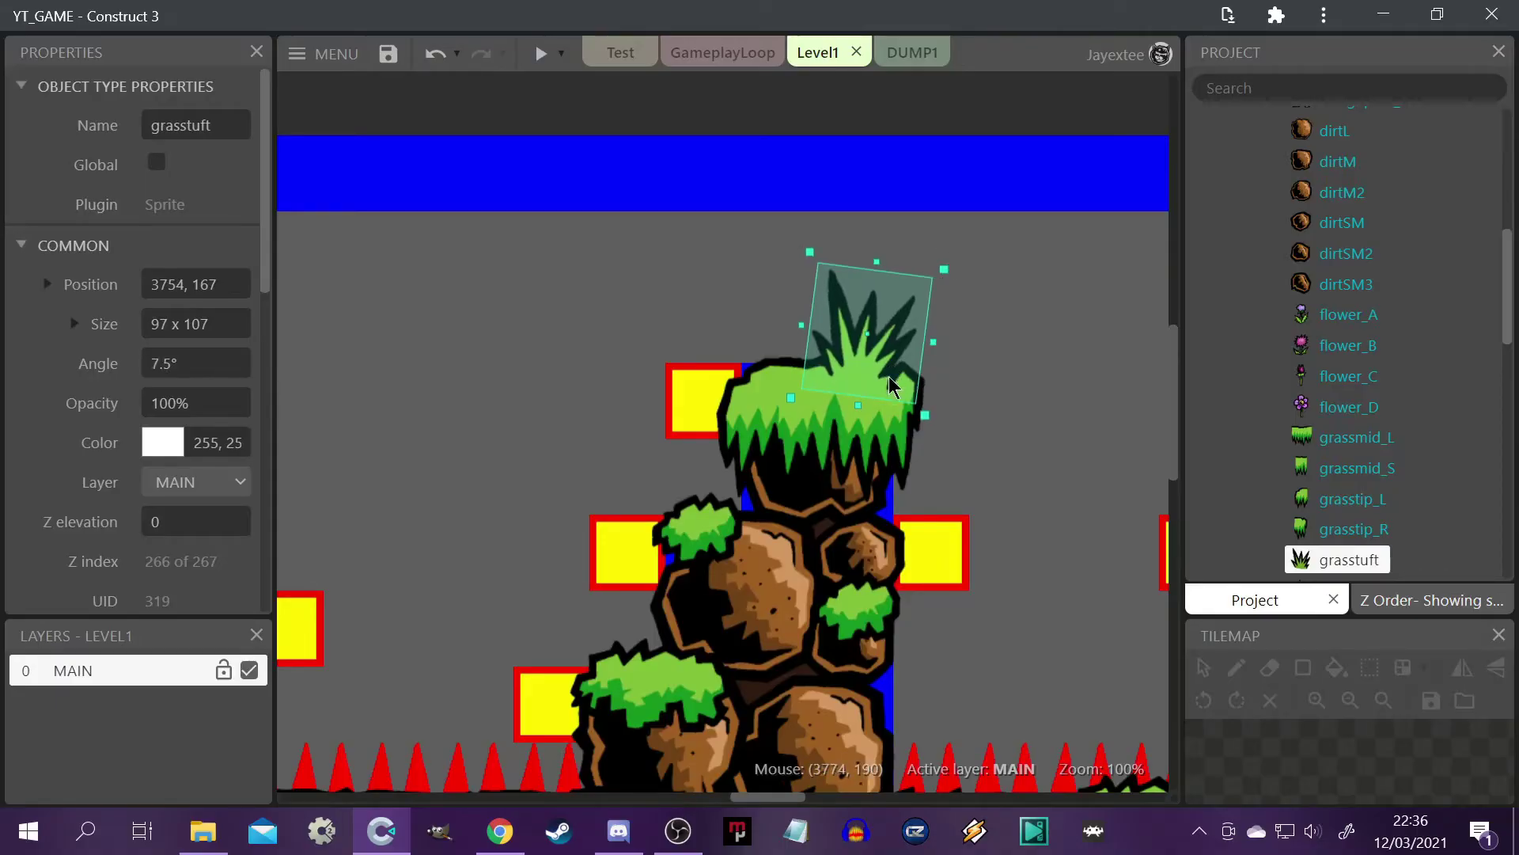
{"action": "left_click_drag", "start_coordinate": [744, 803], "coordinate": [811, 801]}
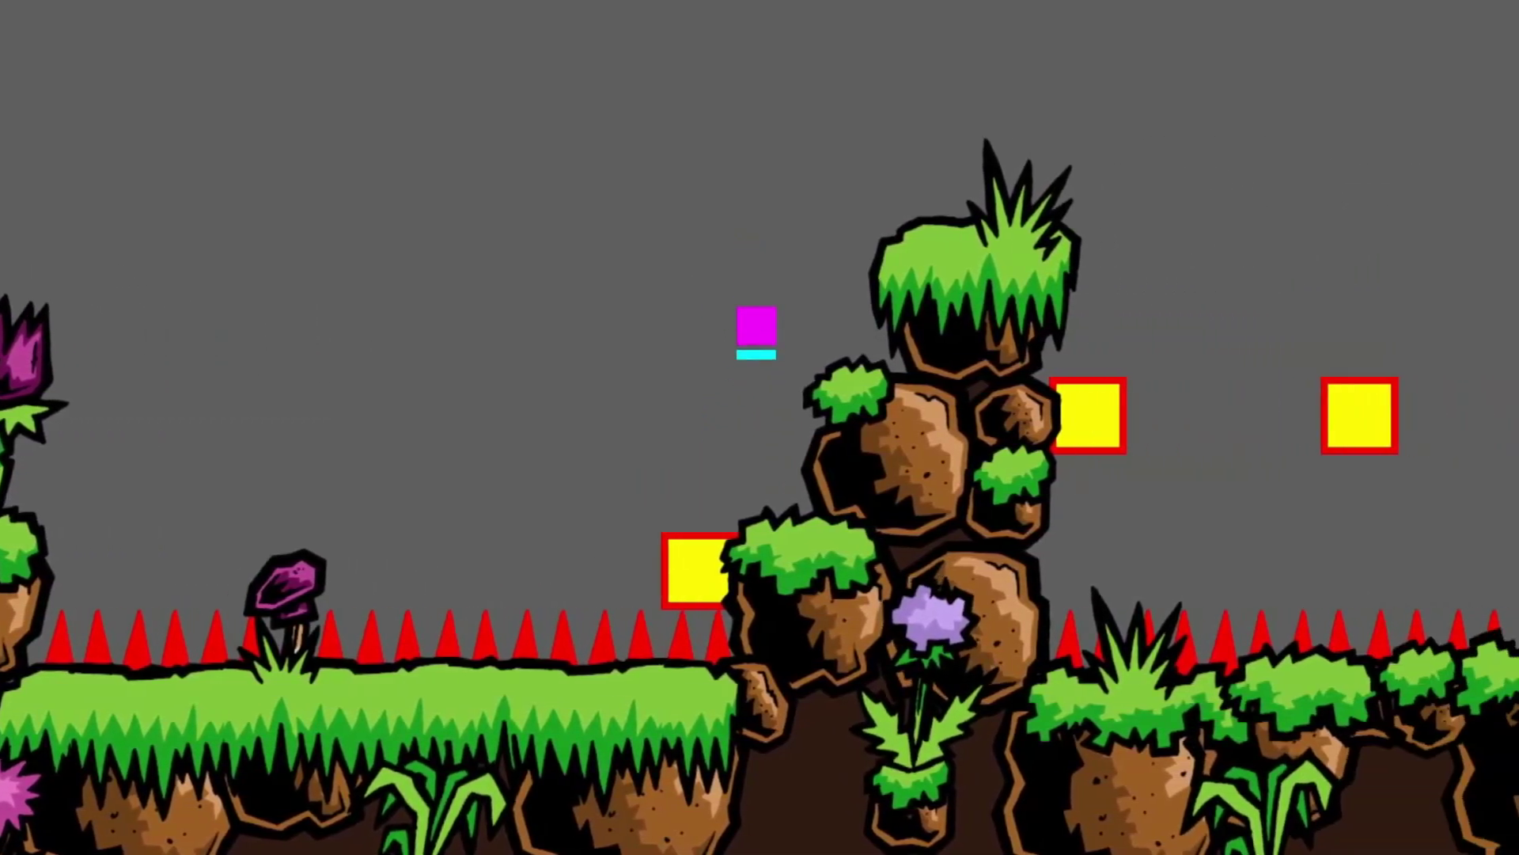
Jump the player across the grassy rock pillars and over the spikes in the preview.
{"action": "key", "text": "Up"}
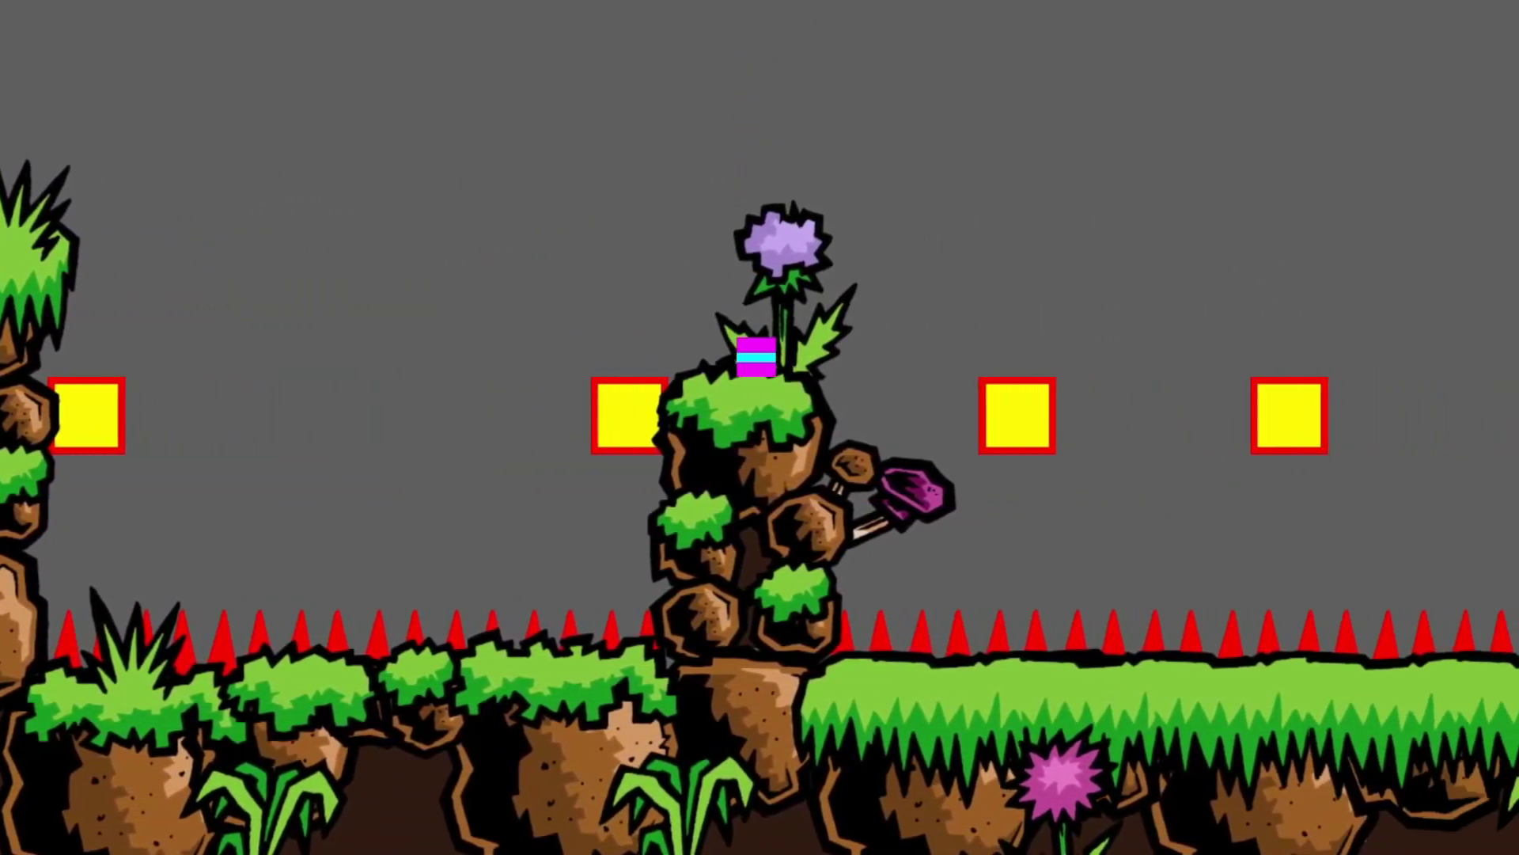
{"action": "key", "text": "Up"}
{"action": "key", "text": "Up"}
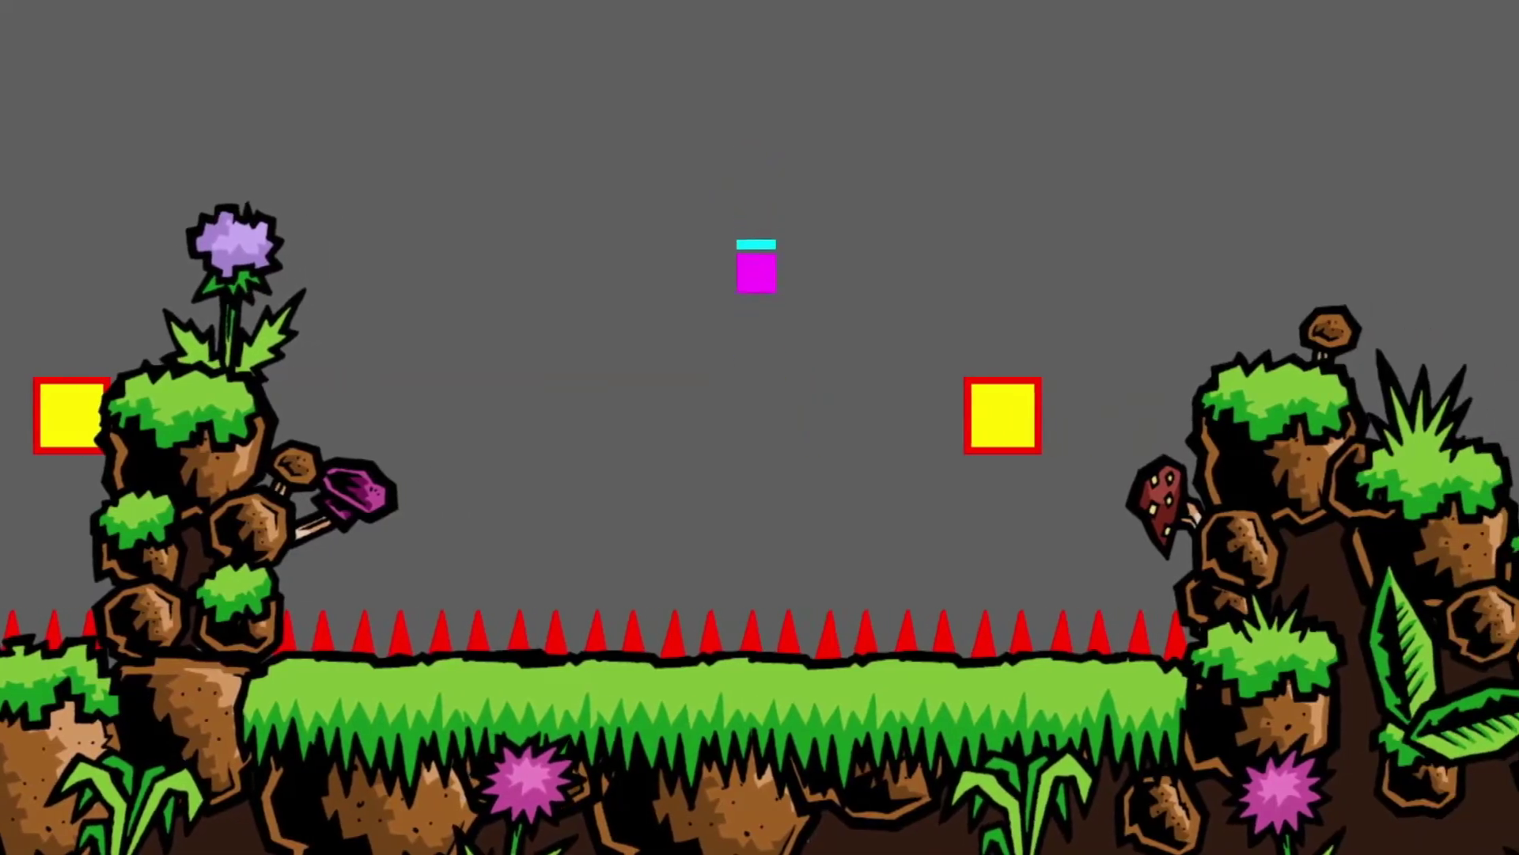
{"action": "key", "text": "Up"}
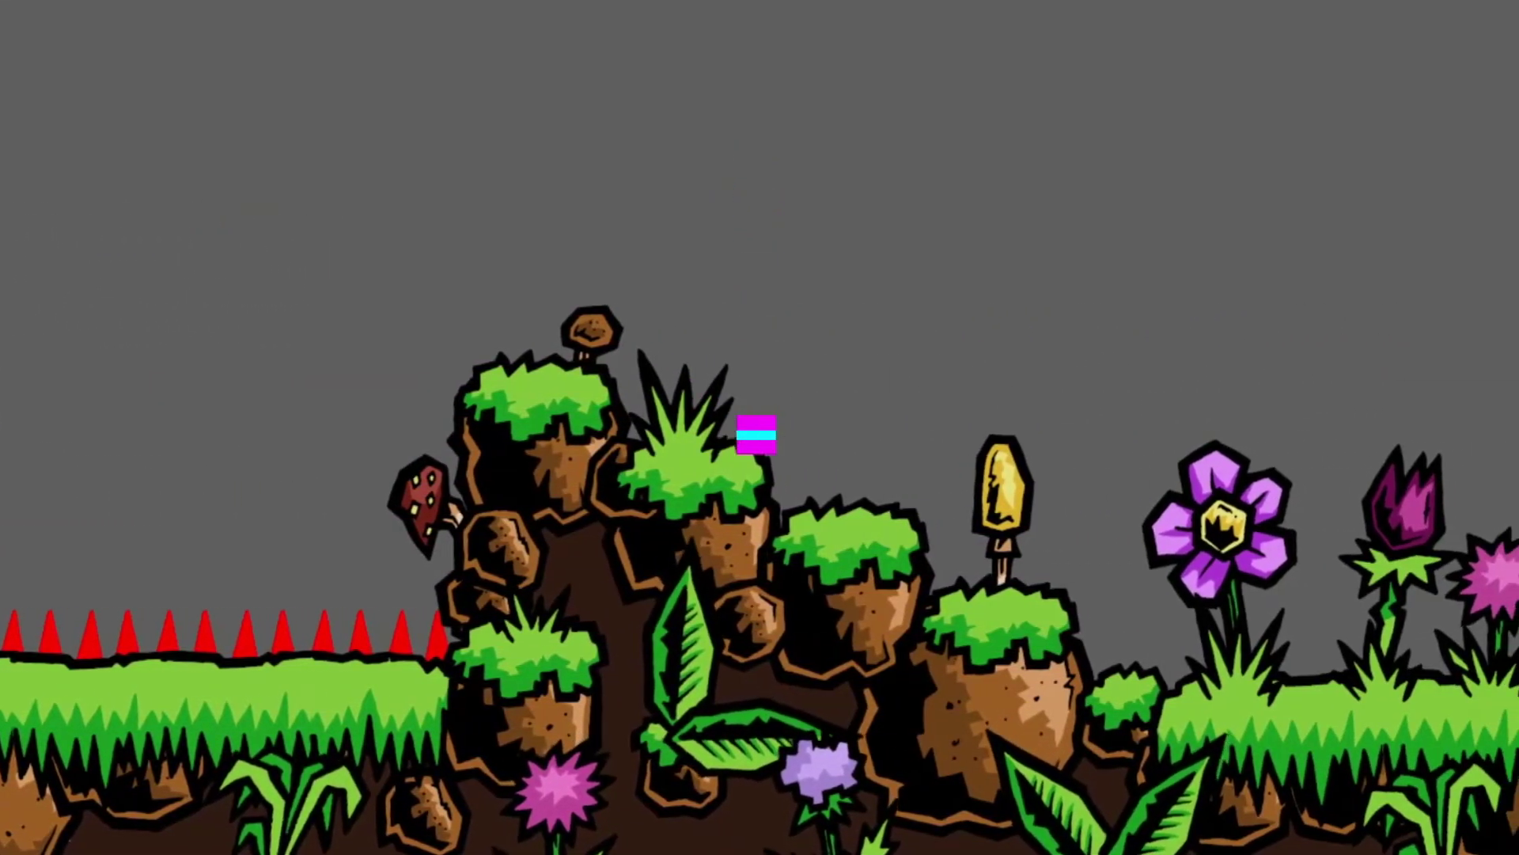